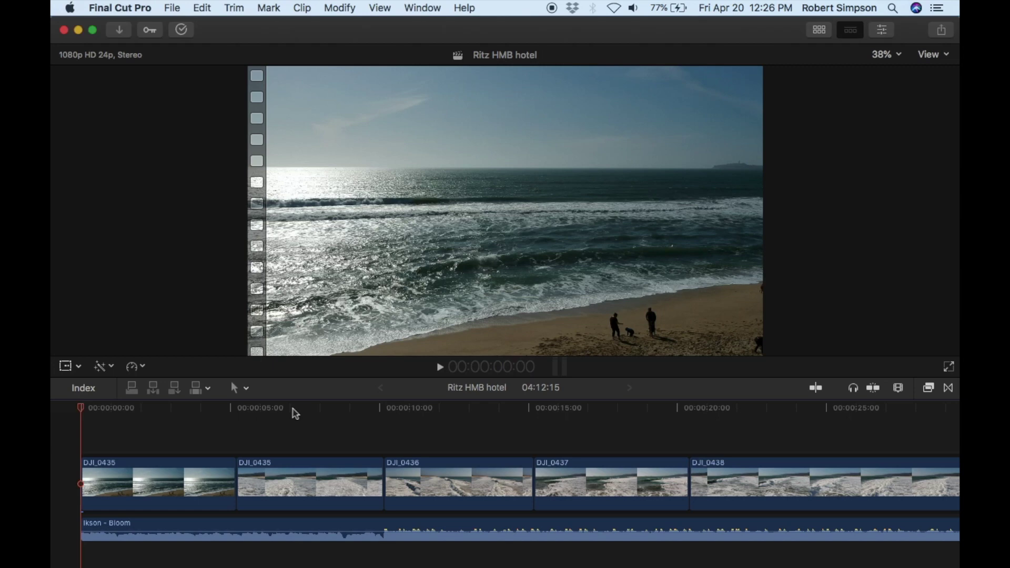
Show the clip inspector and preview frames from the first three clips in the timeline.
{"action": "left_click", "coordinate": [882, 29]}
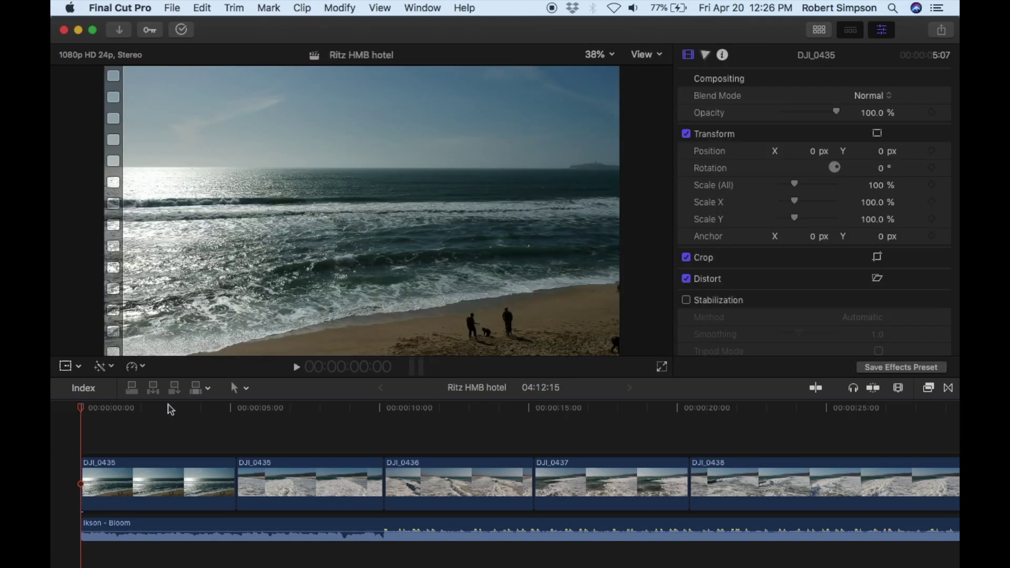
{"action": "left_click", "coordinate": [168, 408]}
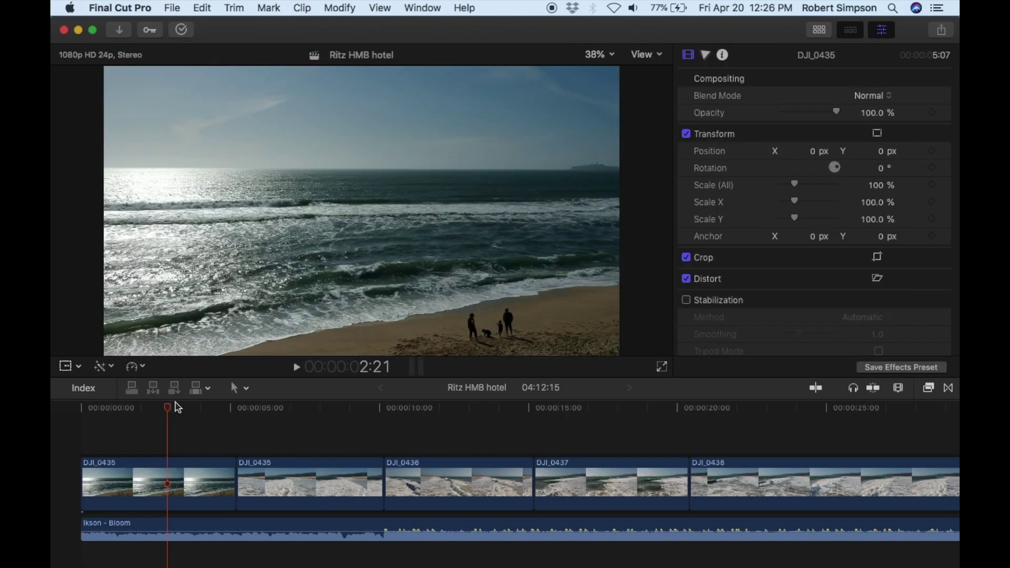
{"action": "left_click", "coordinate": [287, 411]}
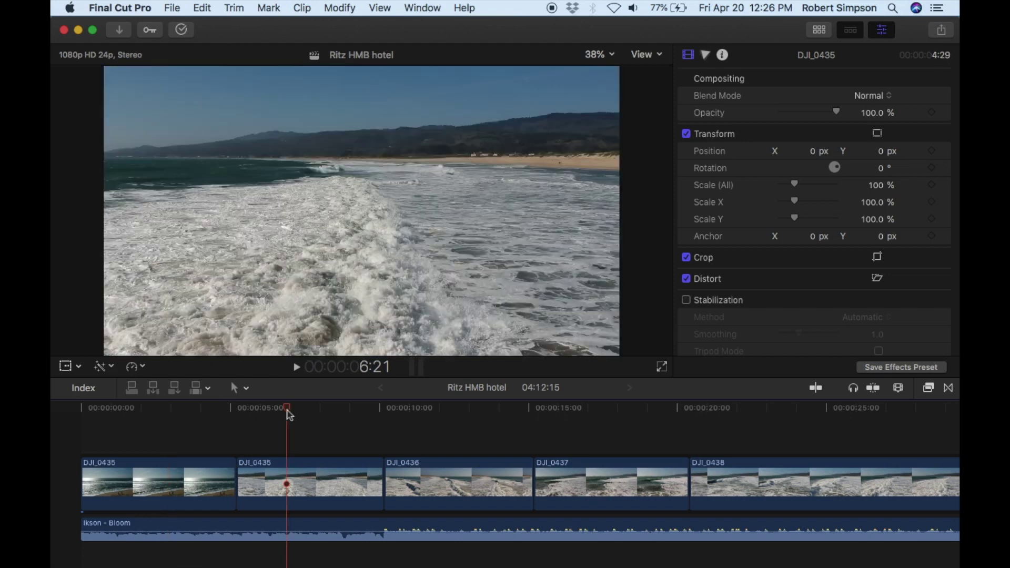
{"action": "left_click", "coordinate": [441, 409]}
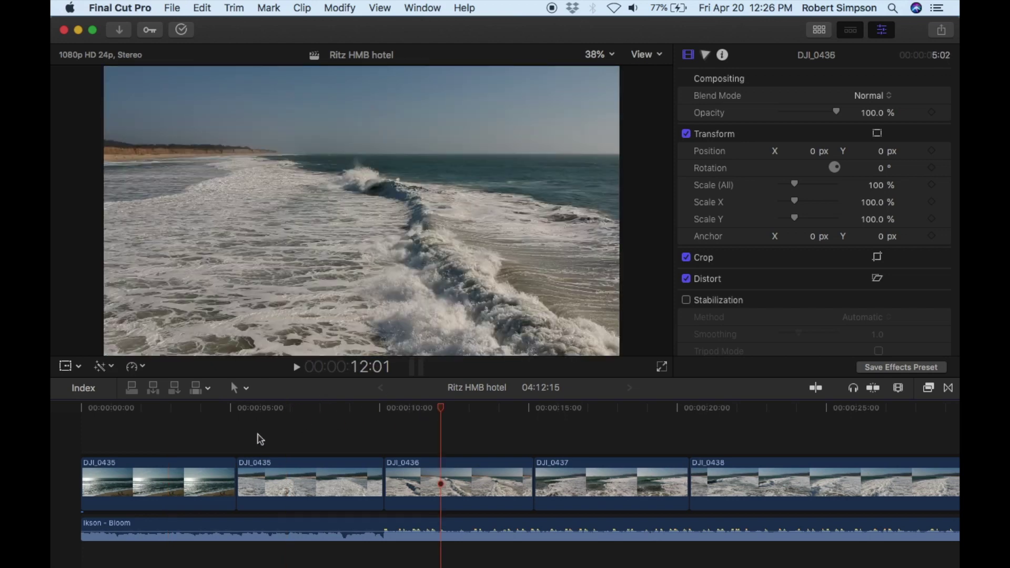
Combine the first two timeline clips, both DJI_0435, into a compound clip named Waves1.
{"action": "left_click", "coordinate": [192, 480]}
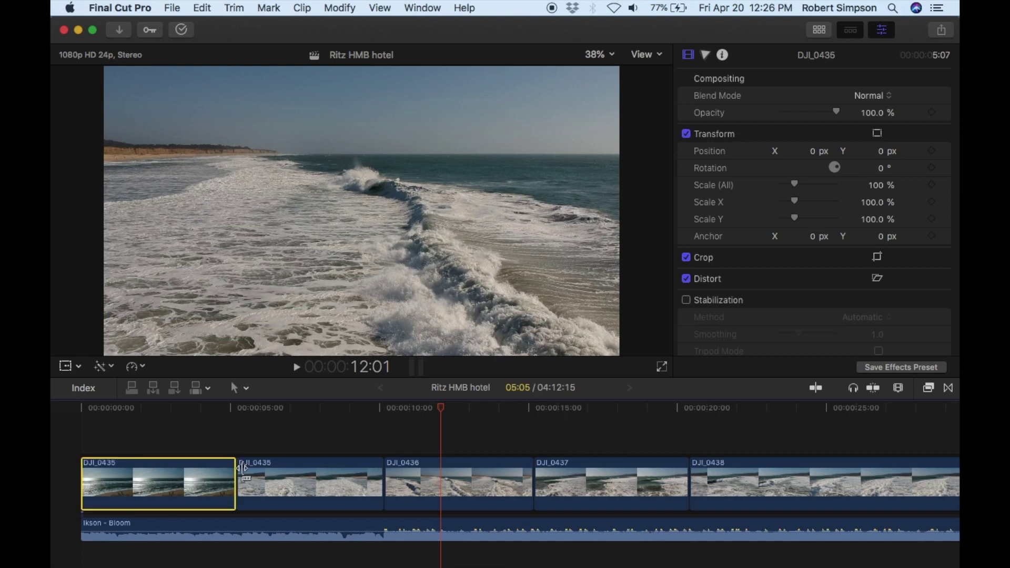
{"action": "left_click", "coordinate": [287, 473], "text": "super"}
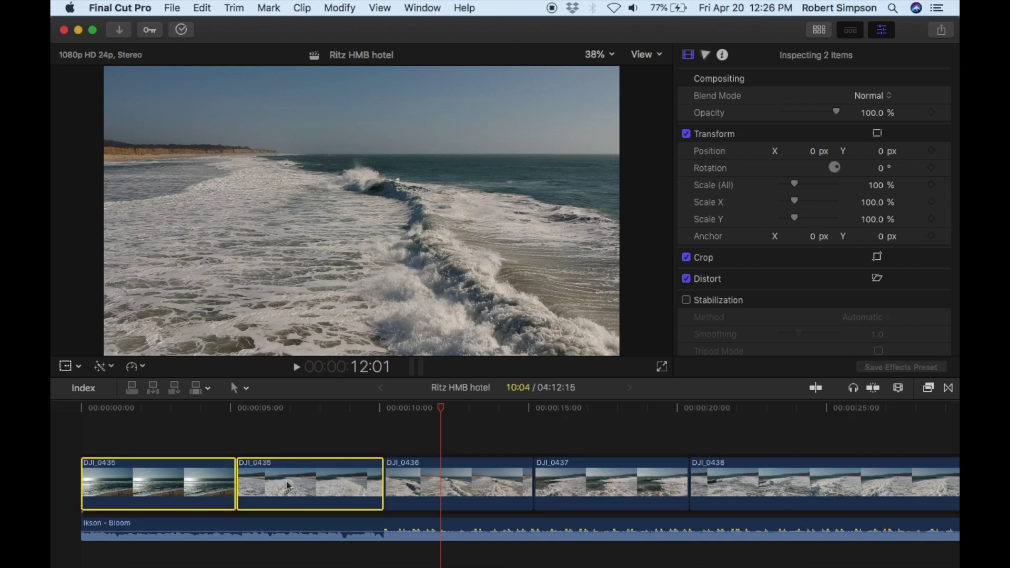
{"action": "right_click", "coordinate": [284, 479]}
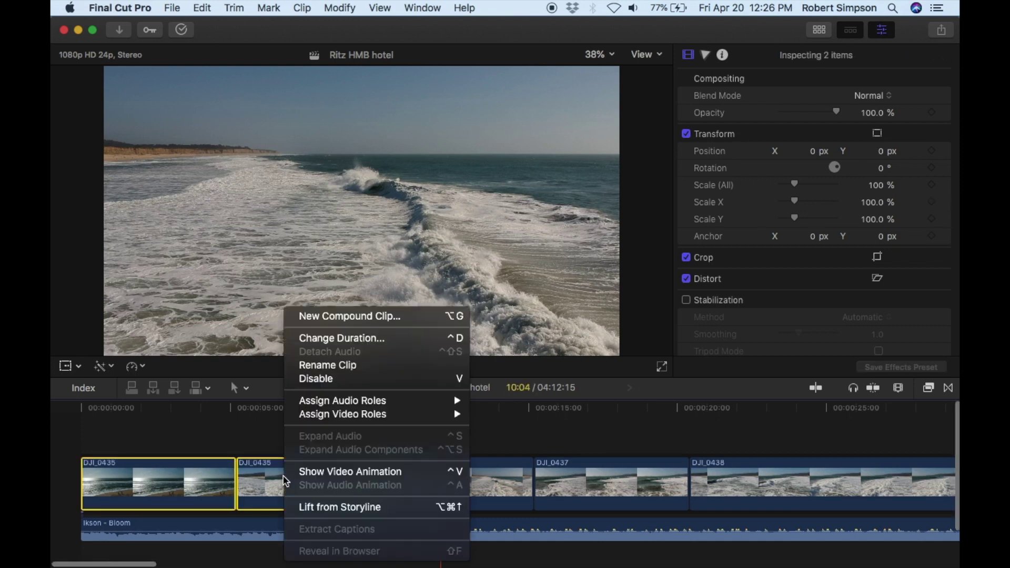
{"action": "left_click", "coordinate": [346, 317]}
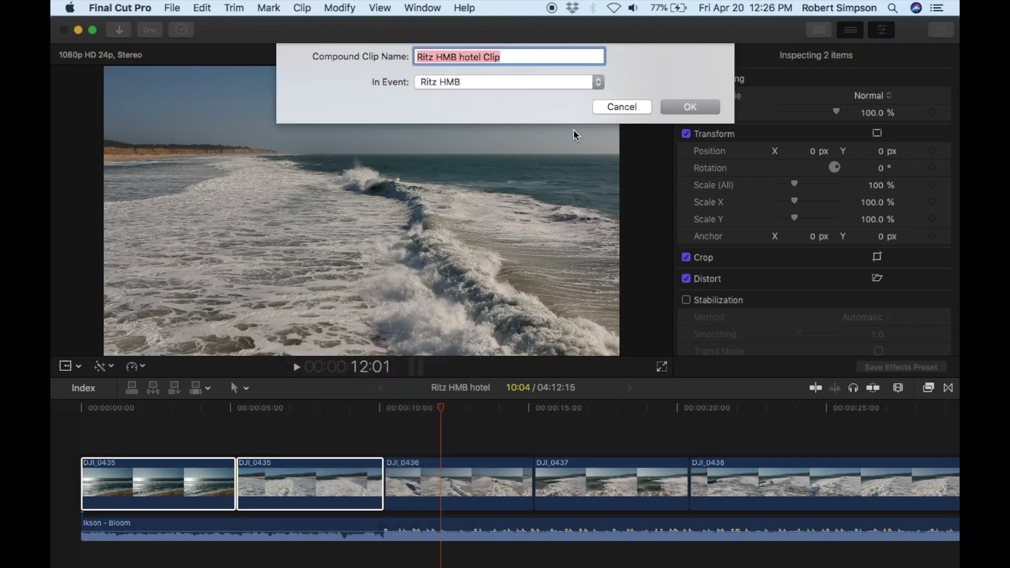
{"action": "type", "text": "Cli"}
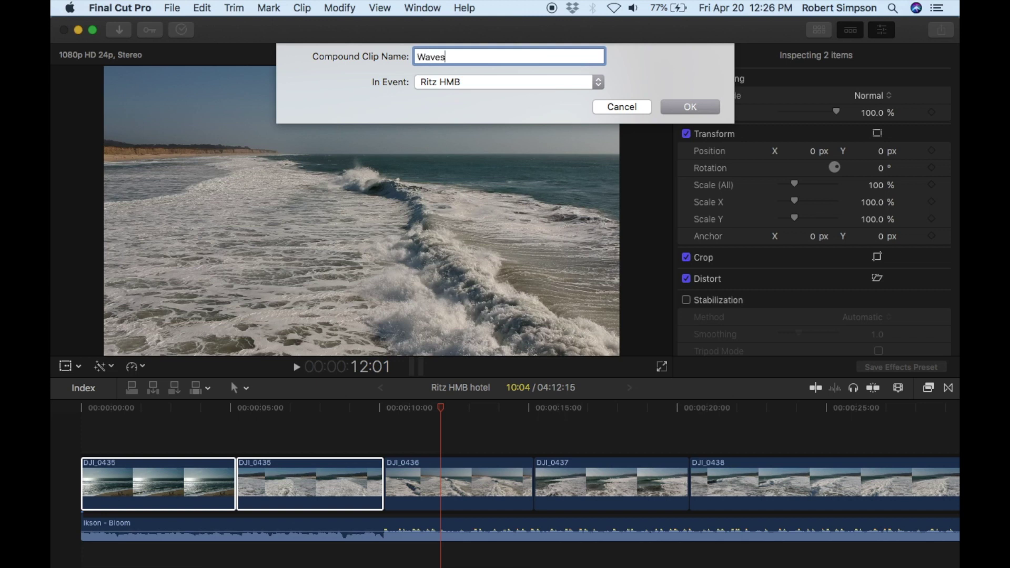
{"action": "key", "text": "Return"}
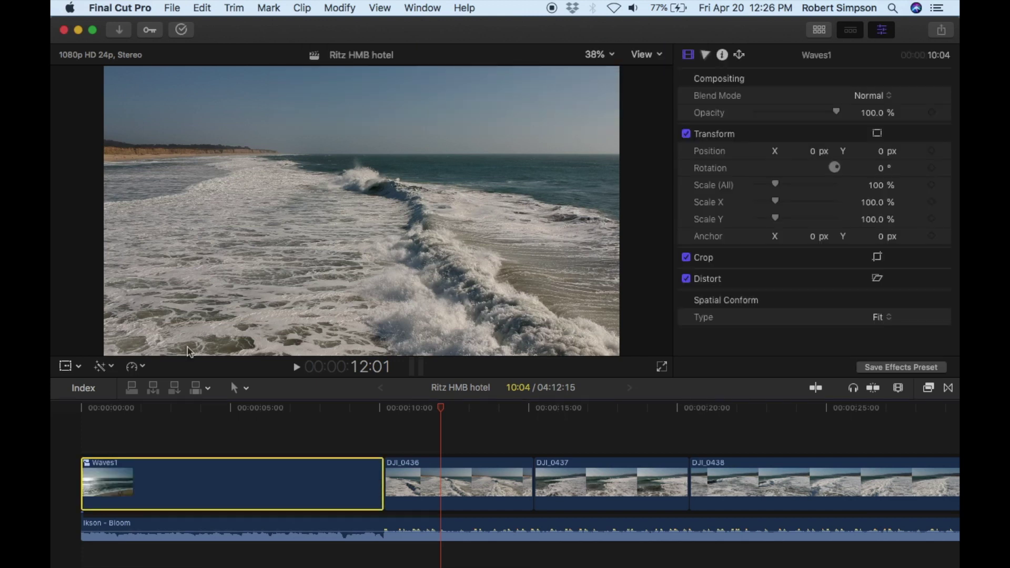
Preview several frames of the Waves1 compound clip and display its color correction controls.
{"action": "left_click", "coordinate": [78, 407]}
{"action": "left_click", "coordinate": [129, 409]}
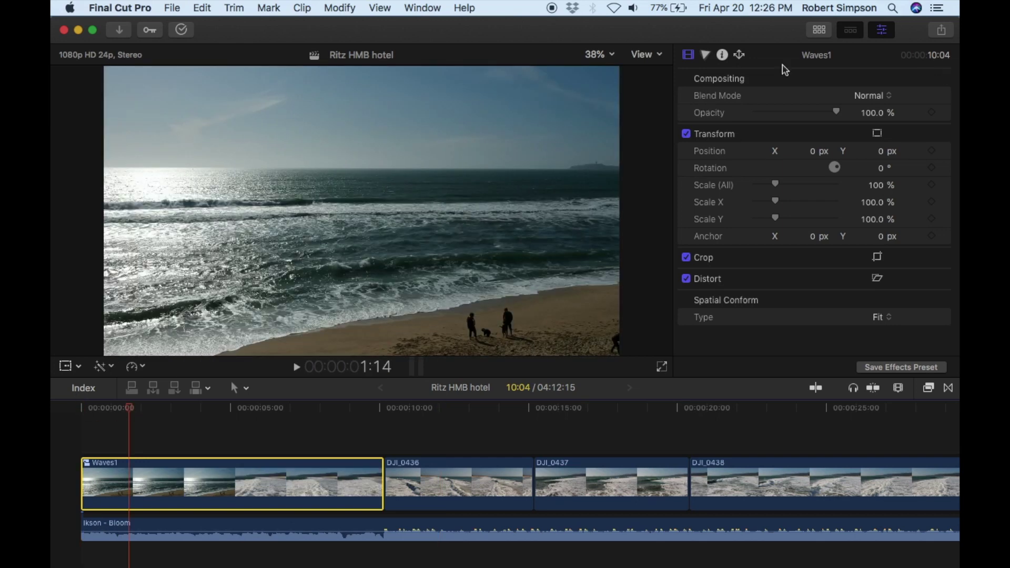
{"action": "left_click", "coordinate": [309, 408]}
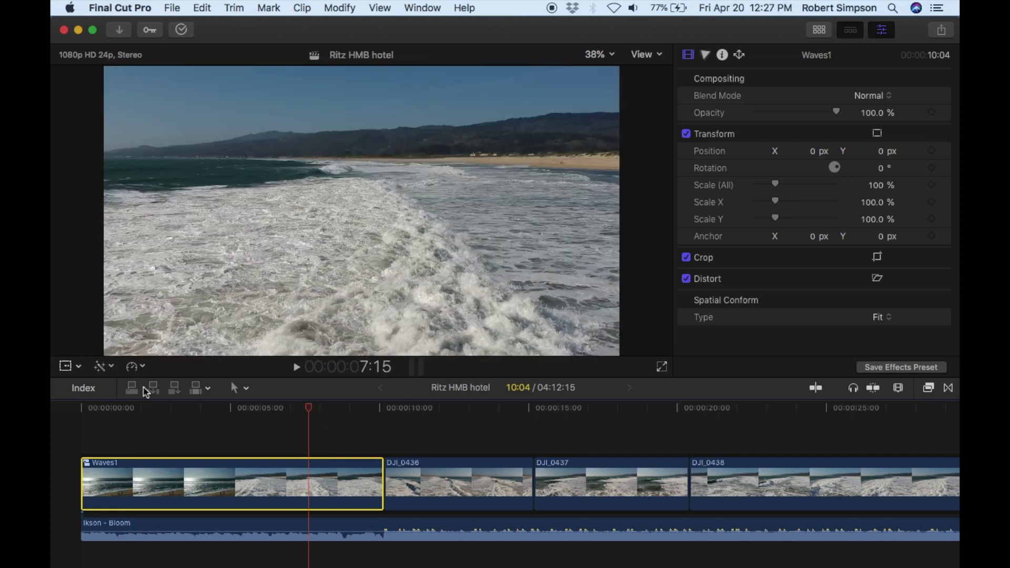
{"action": "left_click", "coordinate": [146, 409]}
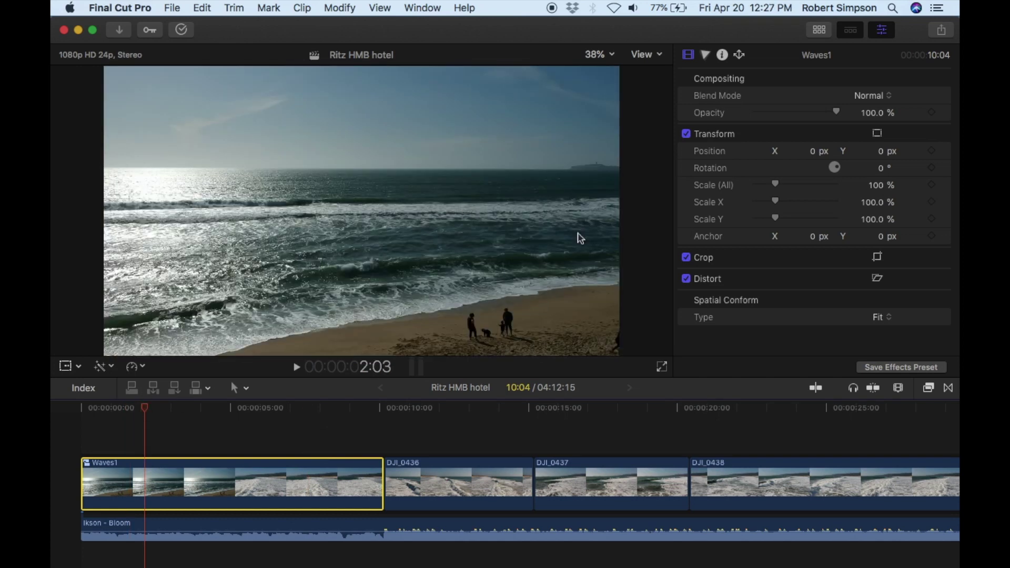
{"action": "left_click", "coordinate": [707, 58]}
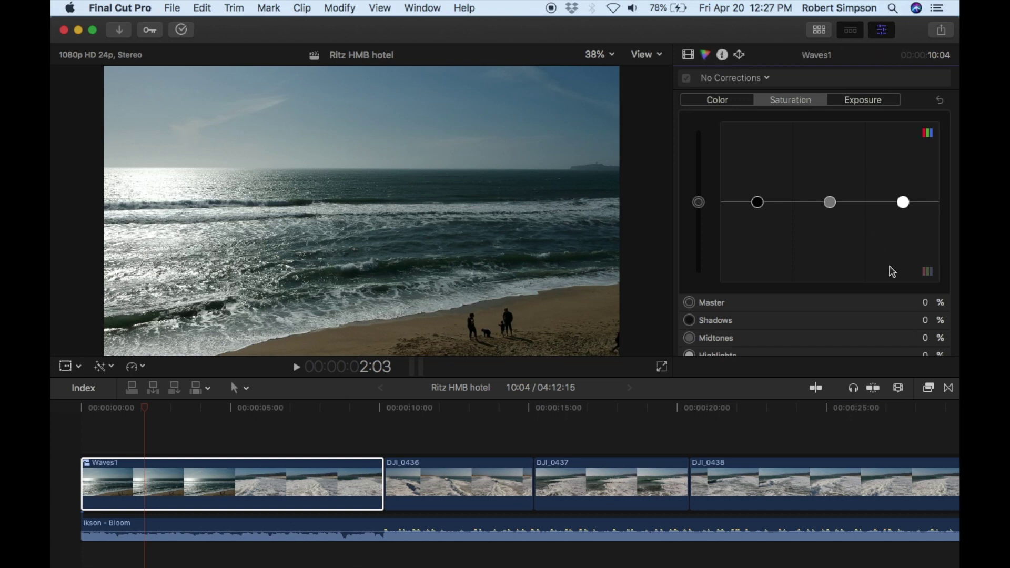
Show the installed effects and apply the Sharpen blur effect to the Waves1 compound clip.
{"action": "left_click", "coordinate": [930, 389]}
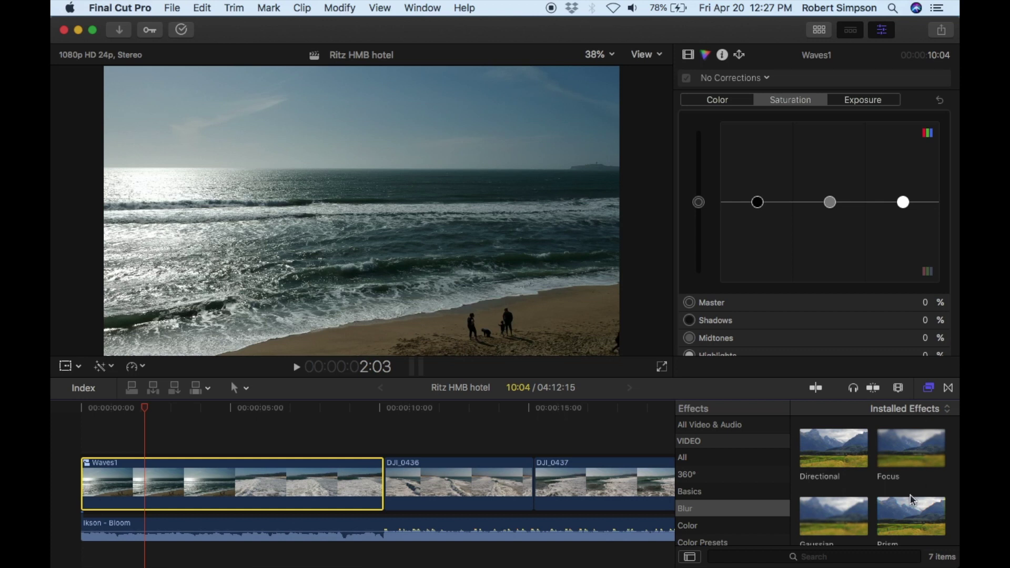
{"action": "scroll", "coordinate": [912, 500], "scroll_direction": "down", "scroll_amount": 5}
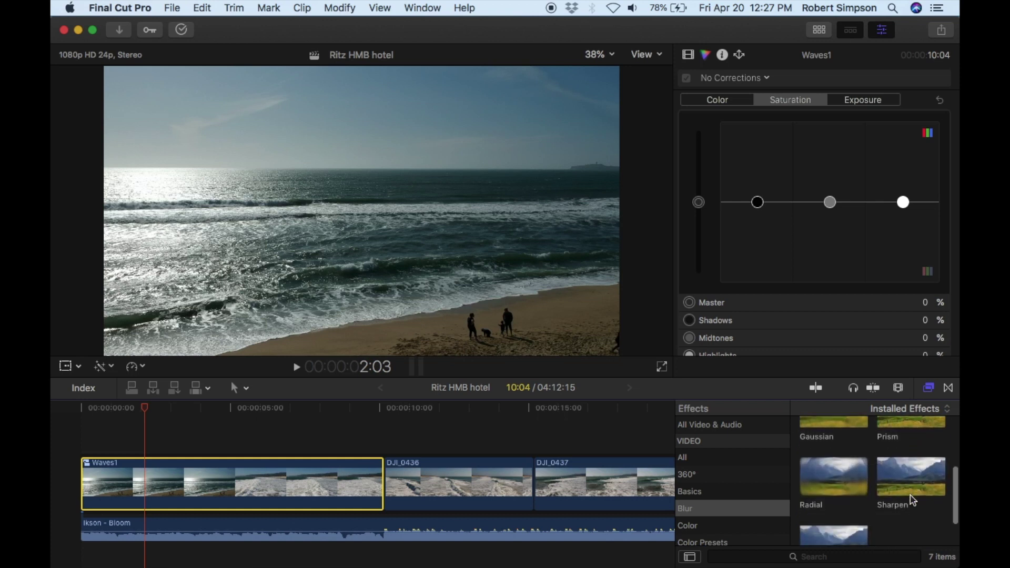
{"action": "left_click", "coordinate": [912, 499]}
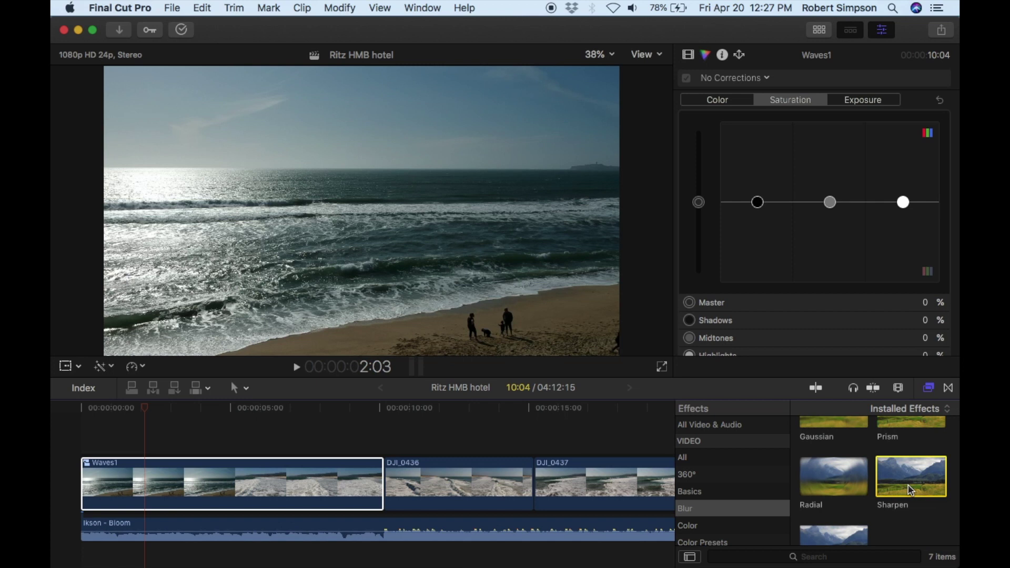
{"action": "left_click_drag", "start_coordinate": [910, 490], "coordinate": [280, 486]}
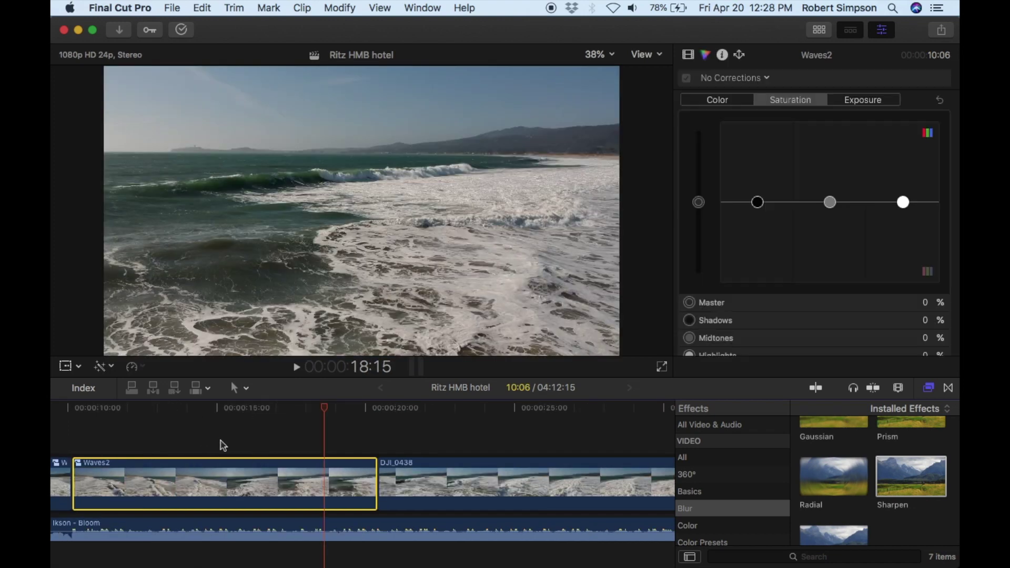
Adjust the Waves2 clip's exposure with highlights at 29%, shadows at -6% and midtones at 3%.
{"action": "left_click", "coordinate": [152, 408]}
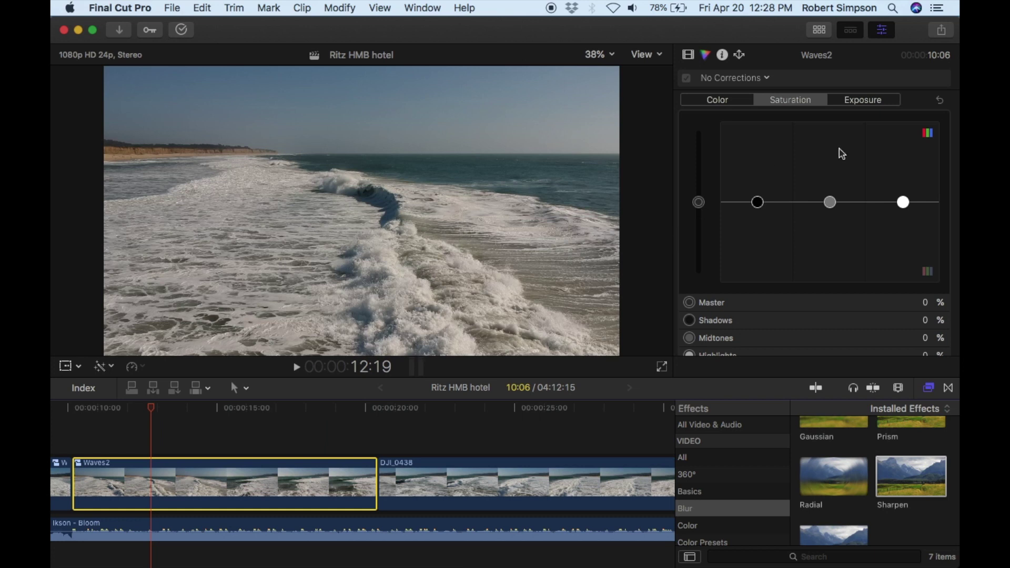
{"action": "left_click", "coordinate": [866, 104]}
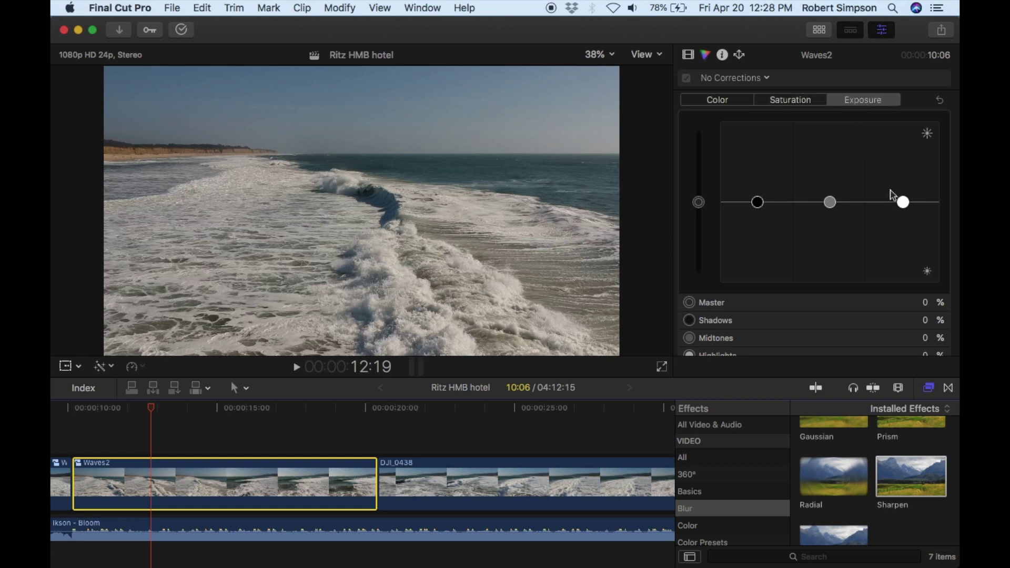
{"action": "left_click_drag", "start_coordinate": [903, 204], "coordinate": [903, 176]}
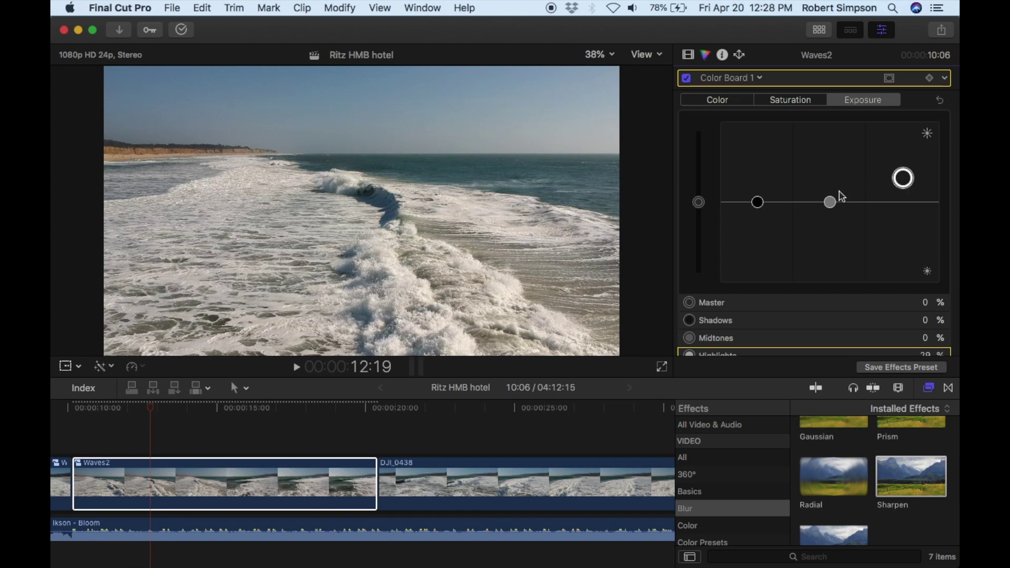
{"action": "left_click_drag", "start_coordinate": [761, 200], "coordinate": [761, 206]}
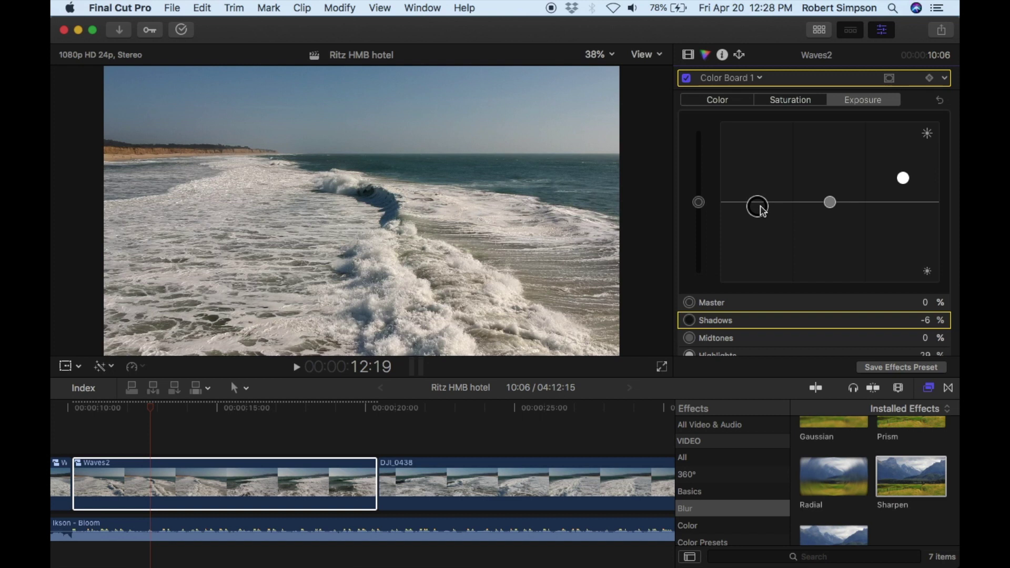
{"action": "left_click_drag", "start_coordinate": [830, 203], "coordinate": [832, 205]}
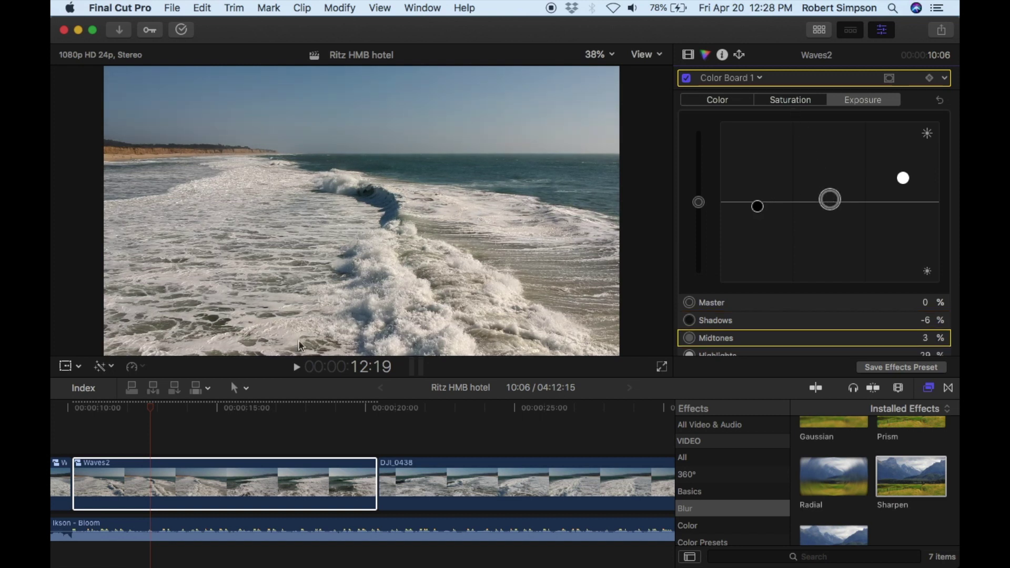
Check the exposure correction at other frames of Waves2 and set its shadows exposure to -5%.
{"action": "left_click", "coordinate": [293, 411]}
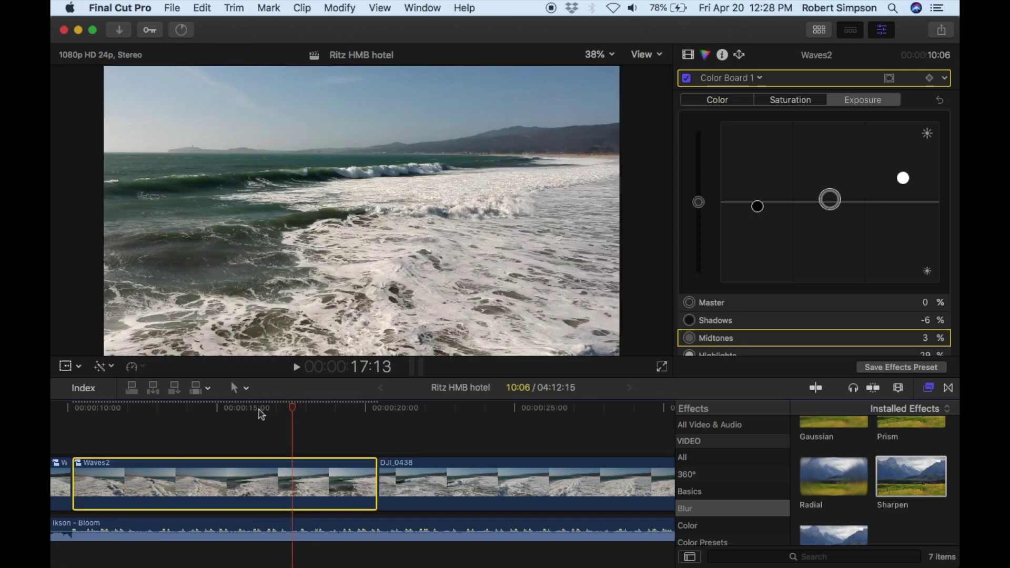
{"action": "left_click", "coordinate": [184, 408]}
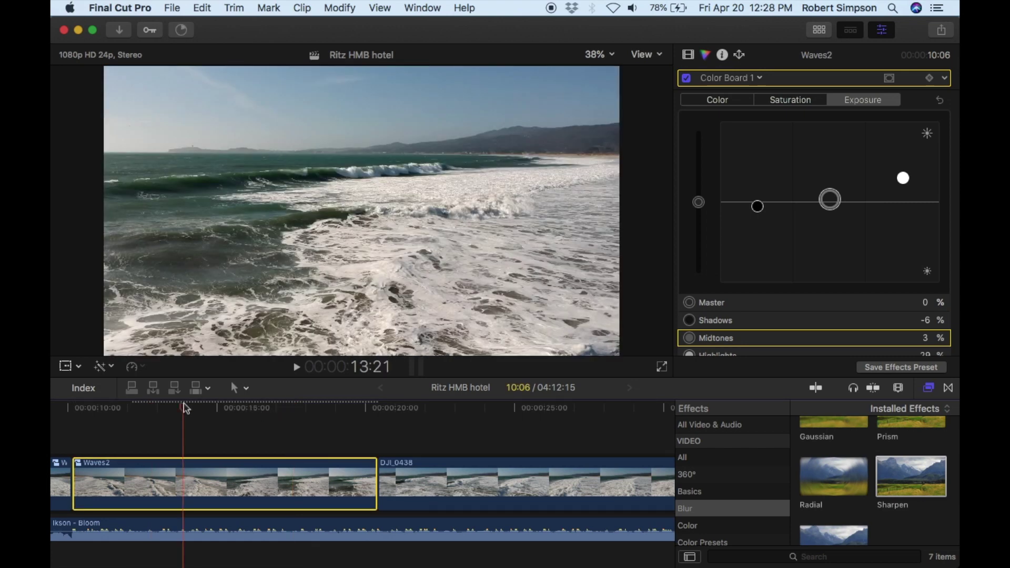
{"action": "left_click", "coordinate": [312, 408]}
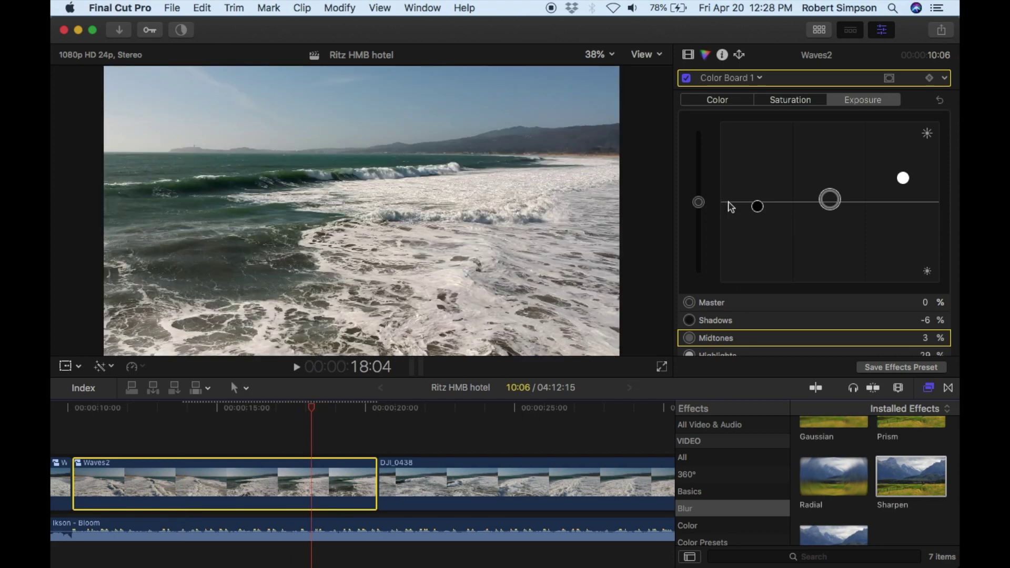
{"action": "mouse_move", "coordinate": [758, 207]}
{"action": "left_mouse_down"}
{"action": "mouse_move", "coordinate": [760, 215]}
{"action": "mouse_move", "coordinate": [758, 207]}
{"action": "left_mouse_up"}
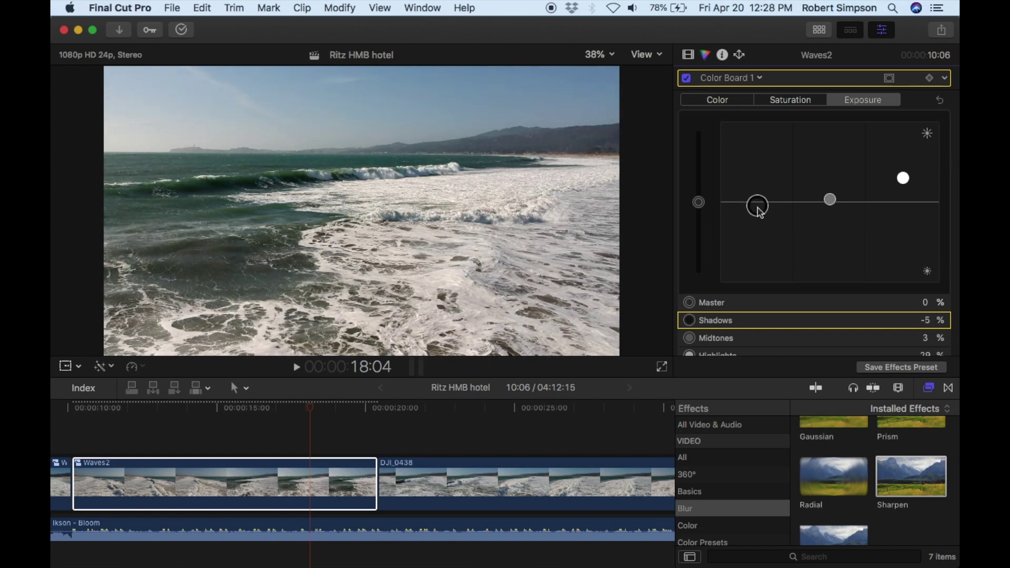
Set the highlights saturation of the Waves2 clip to 50%.
{"action": "left_click", "coordinate": [799, 101]}
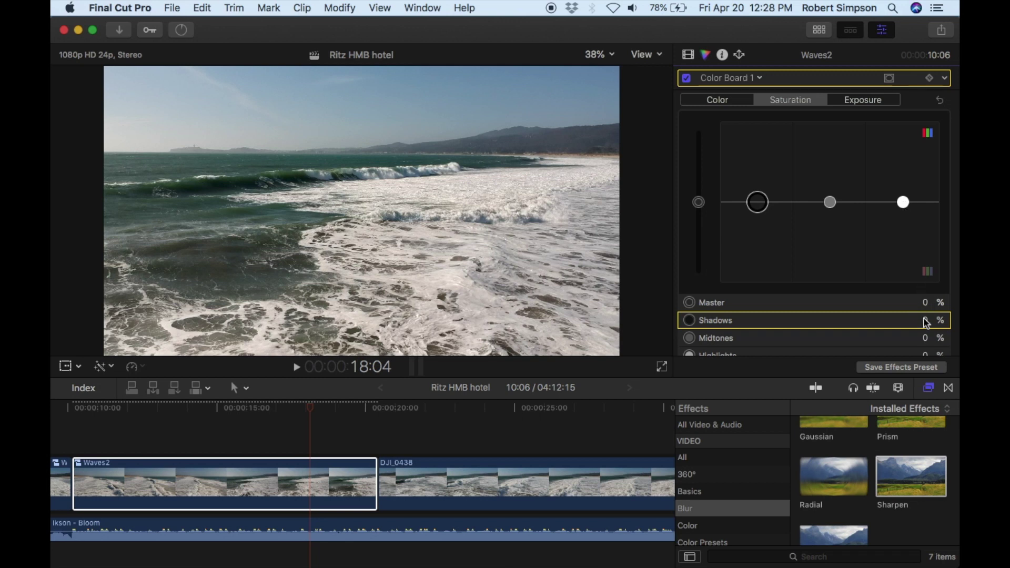
{"action": "scroll", "coordinate": [910, 338], "scroll_direction": "down", "scroll_amount": 2}
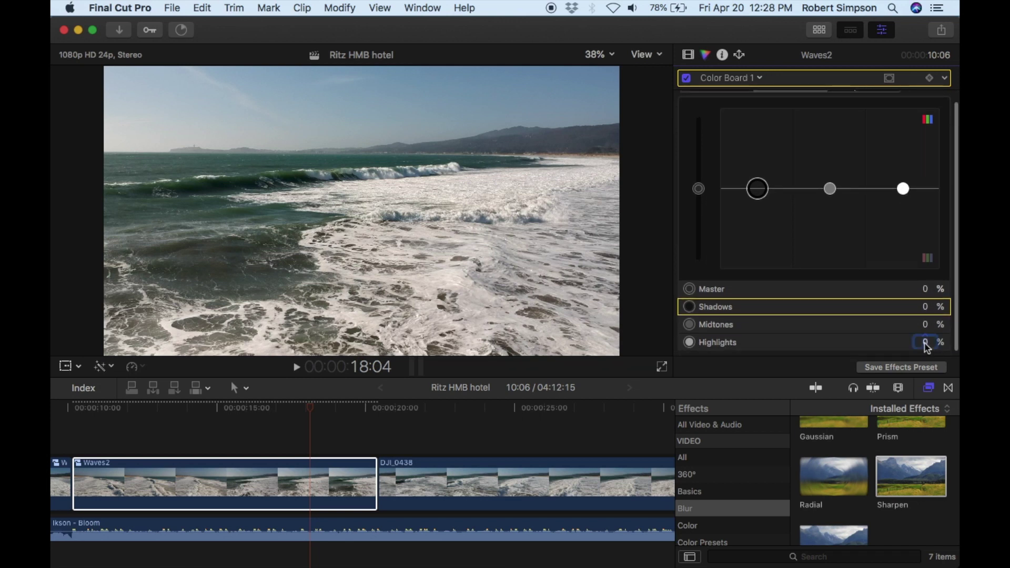
{"action": "left_click", "coordinate": [925, 343]}
{"action": "type", "text": "50"}
{"action": "key", "text": "Return"}
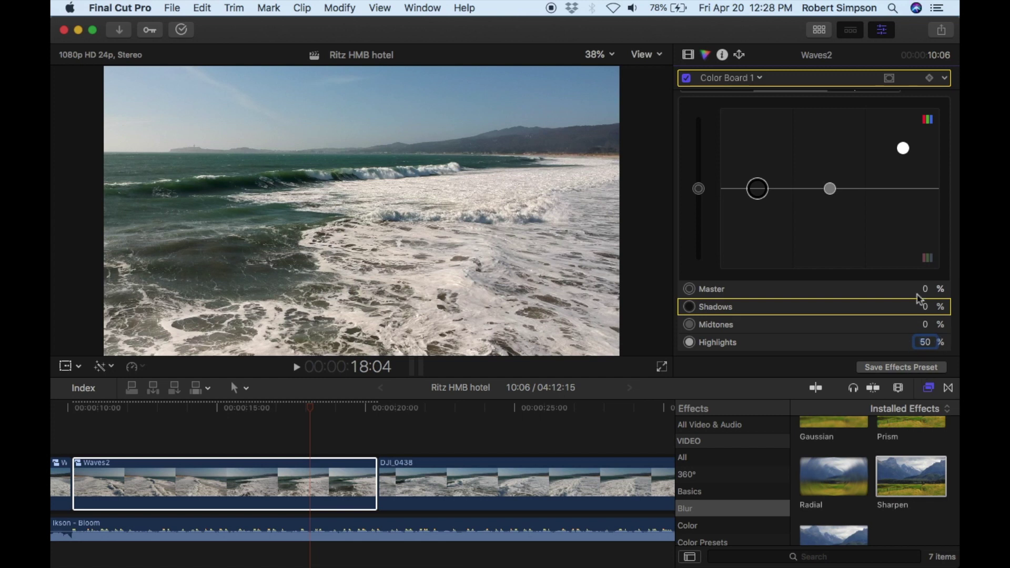
{"action": "scroll", "coordinate": [827, 154], "scroll_direction": "up", "scroll_amount": 2}
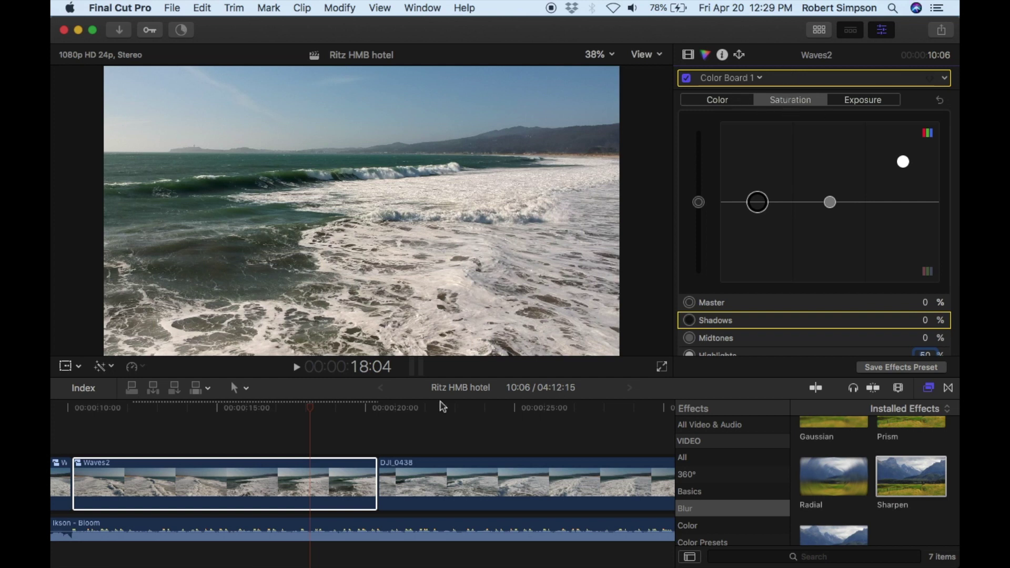
Show the Waves2 clip's video properties and apply the Sharpen effect to it.
{"action": "scroll", "coordinate": [137, 427], "scroll_direction": "left", "scroll_amount": 5}
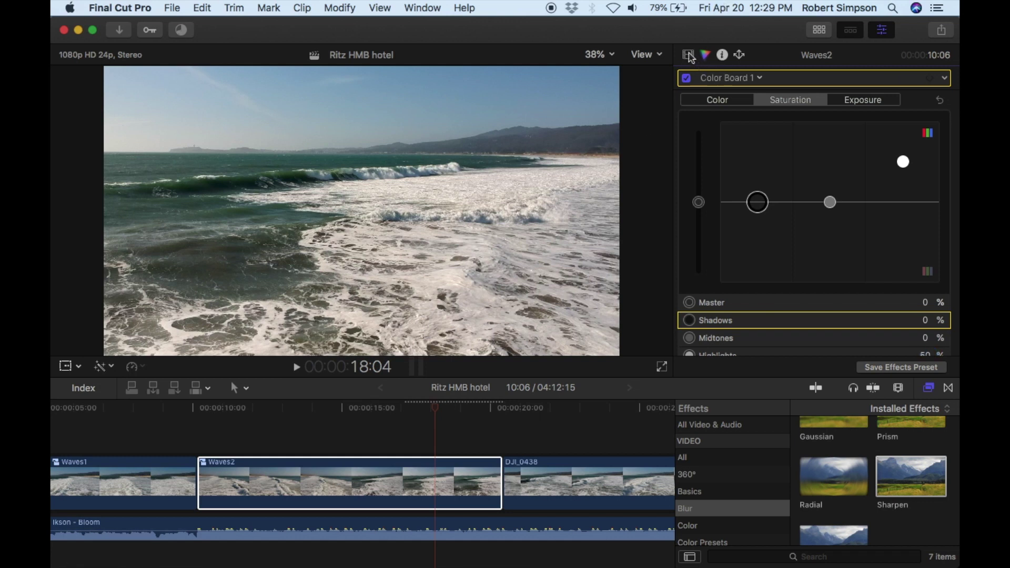
{"action": "left_click", "coordinate": [689, 55]}
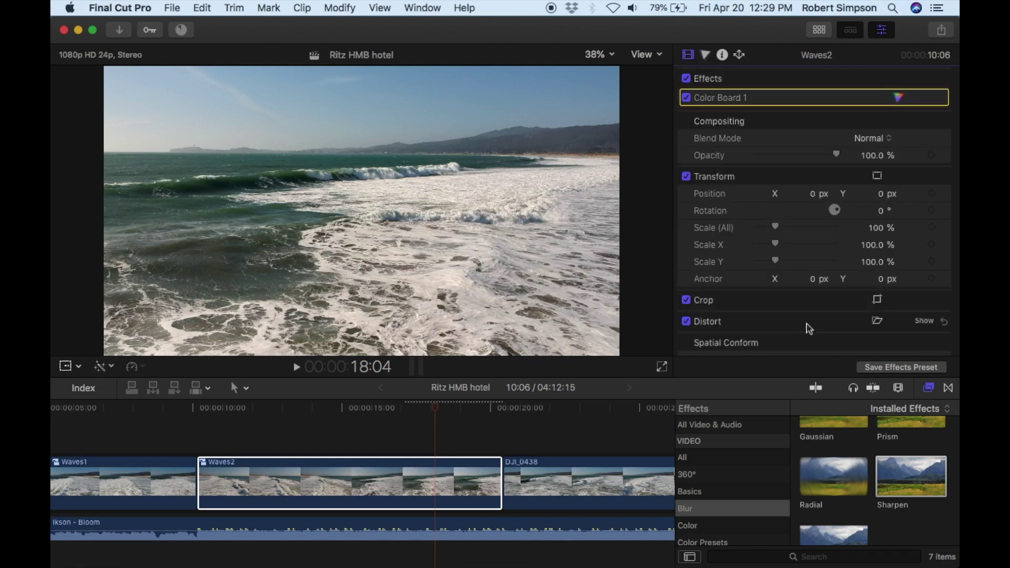
{"action": "left_click", "coordinate": [921, 484]}
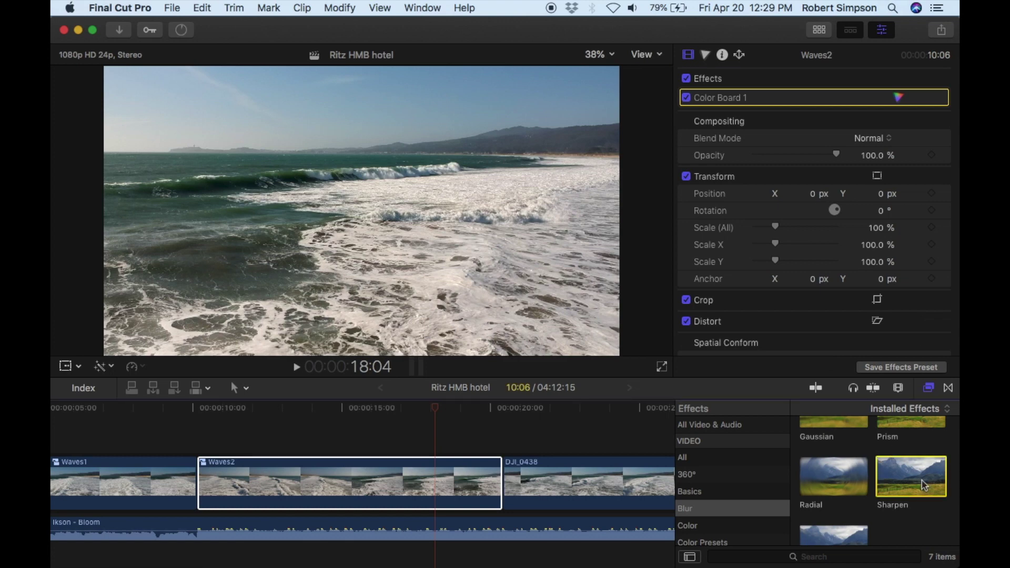
{"action": "left_click_drag", "start_coordinate": [921, 485], "coordinate": [452, 493]}
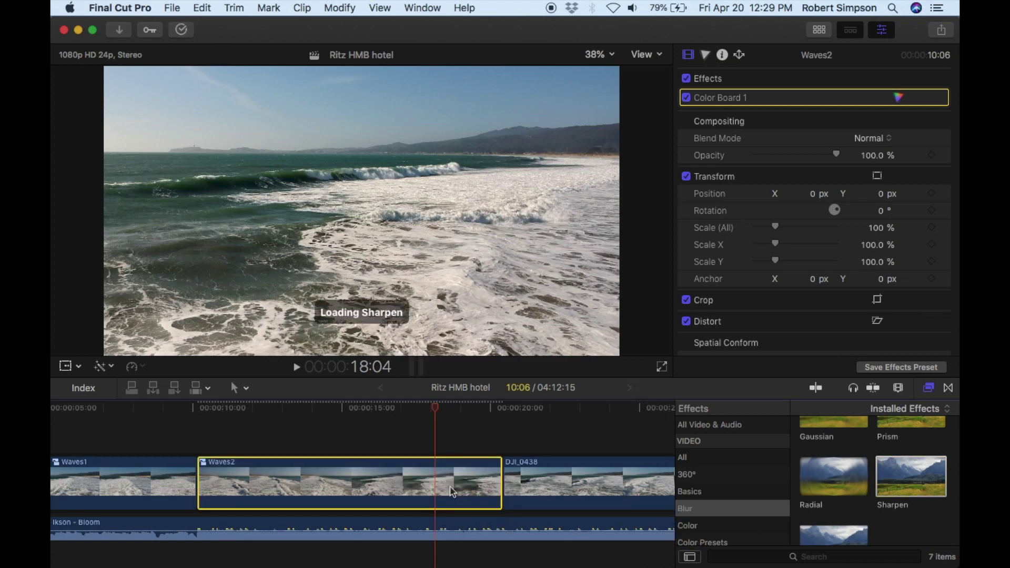
Review the sharpened footage and set the Waves2 clip's master color to 41° at -5%.
{"action": "left_click", "coordinate": [108, 409]}
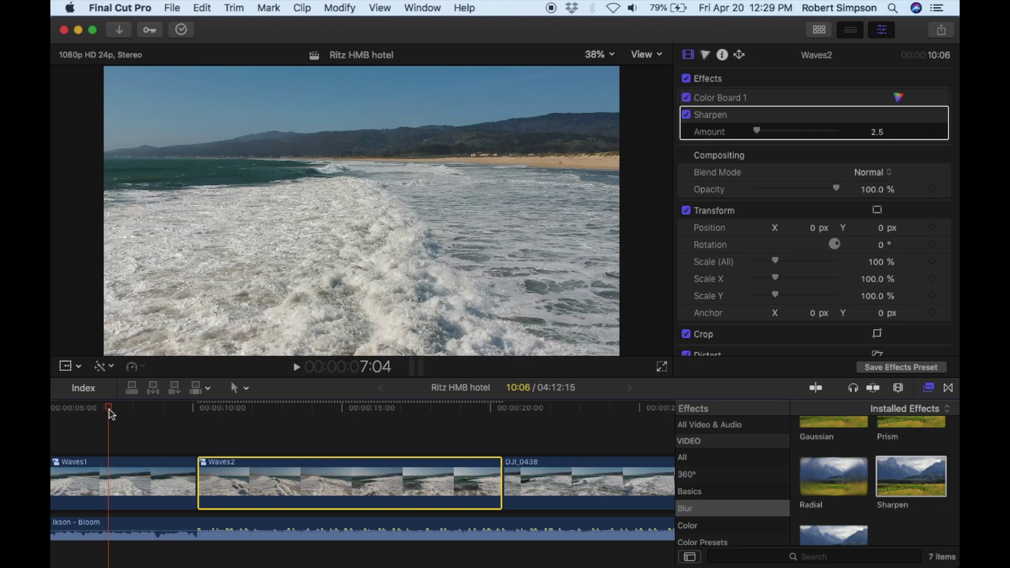
{"action": "left_click", "coordinate": [253, 415]}
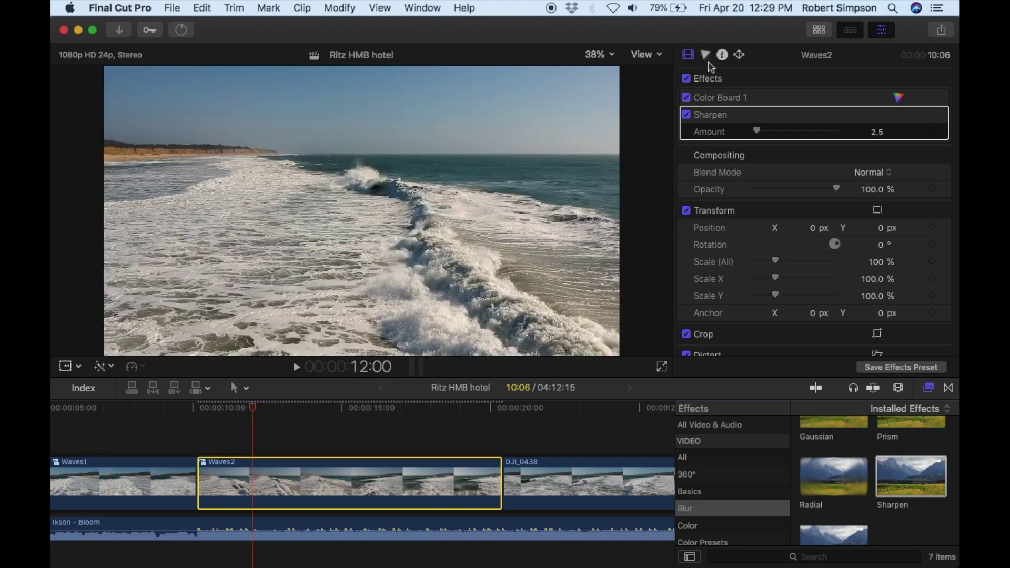
{"action": "left_click", "coordinate": [717, 98]}
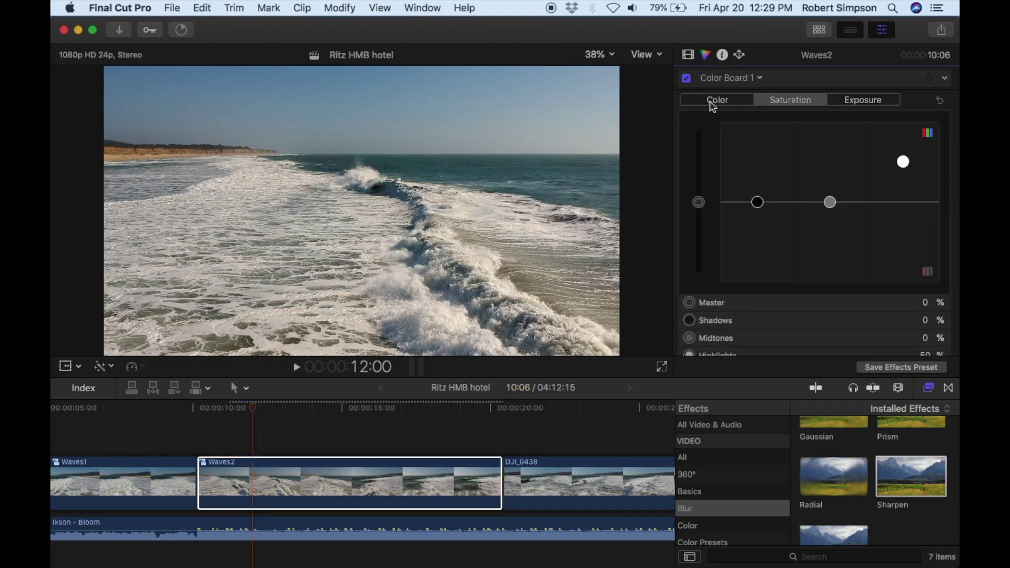
{"action": "left_click", "coordinate": [712, 102]}
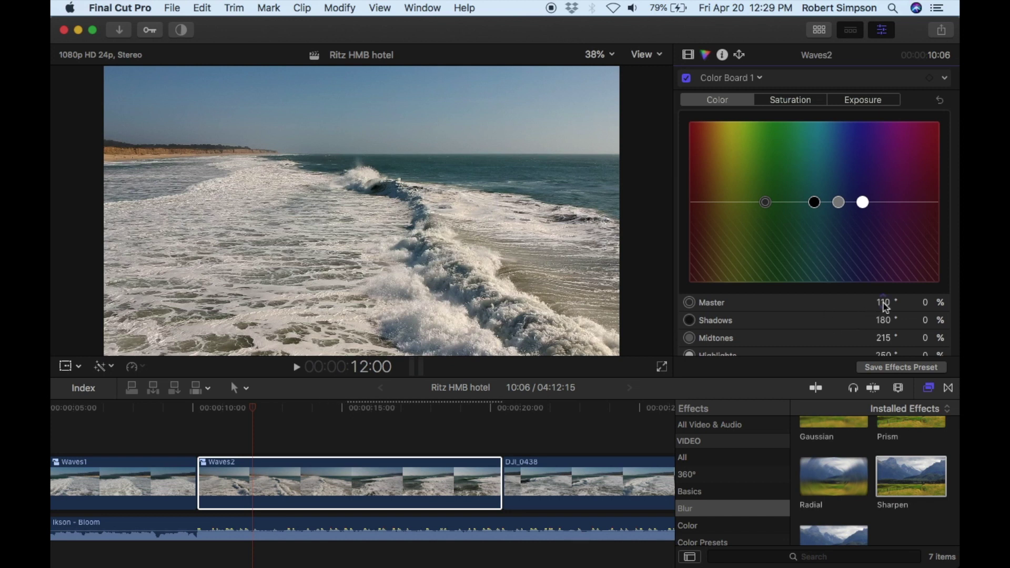
{"action": "type", "text": "41"}
{"action": "key", "text": "Return"}
{"action": "left_click", "coordinate": [926, 308]}
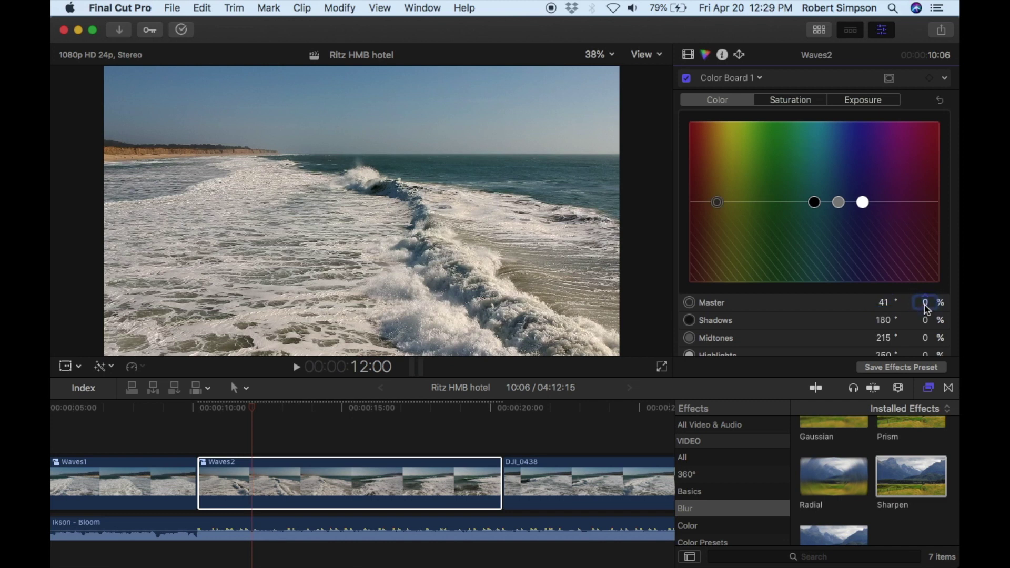
{"action": "type", "text": "-5"}
{"action": "key", "text": "Return"}
Examine the color correction at several frames of Waves2 and compare it with the Waves1 footage.
{"action": "left_click", "coordinate": [163, 407]}
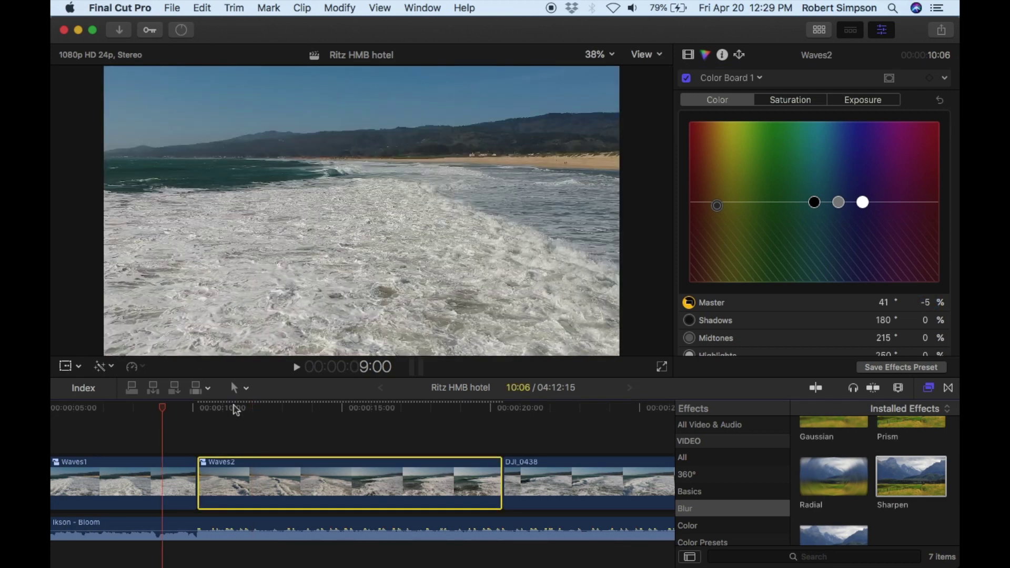
{"action": "left_click", "coordinate": [233, 407]}
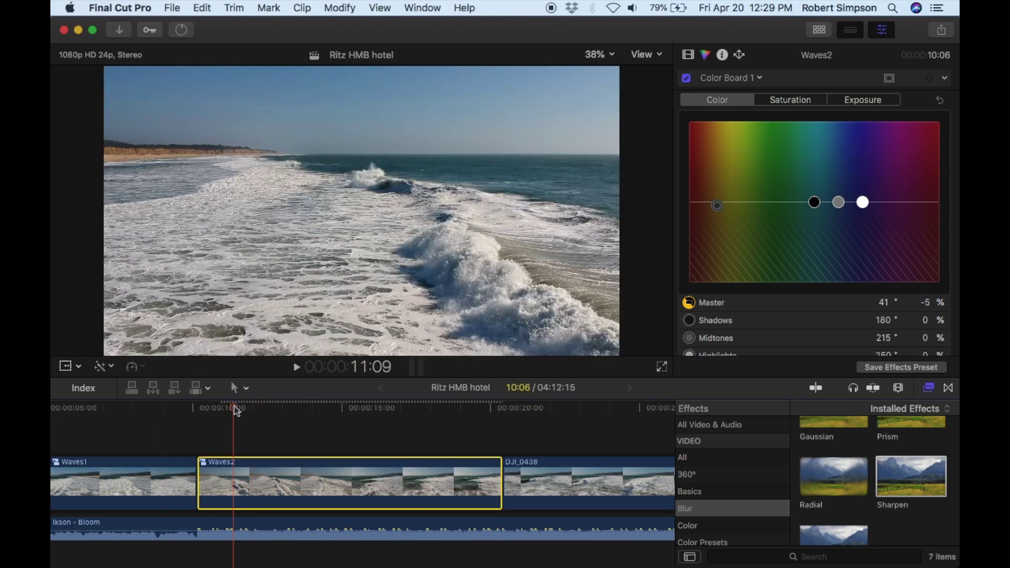
{"action": "left_click", "coordinate": [354, 407]}
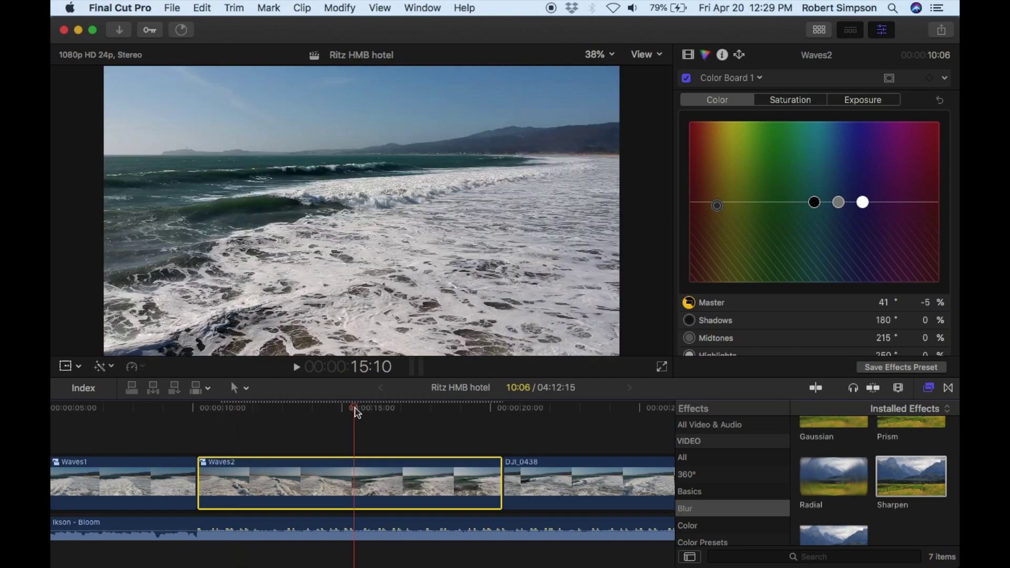
{"action": "left_click", "coordinate": [436, 409]}
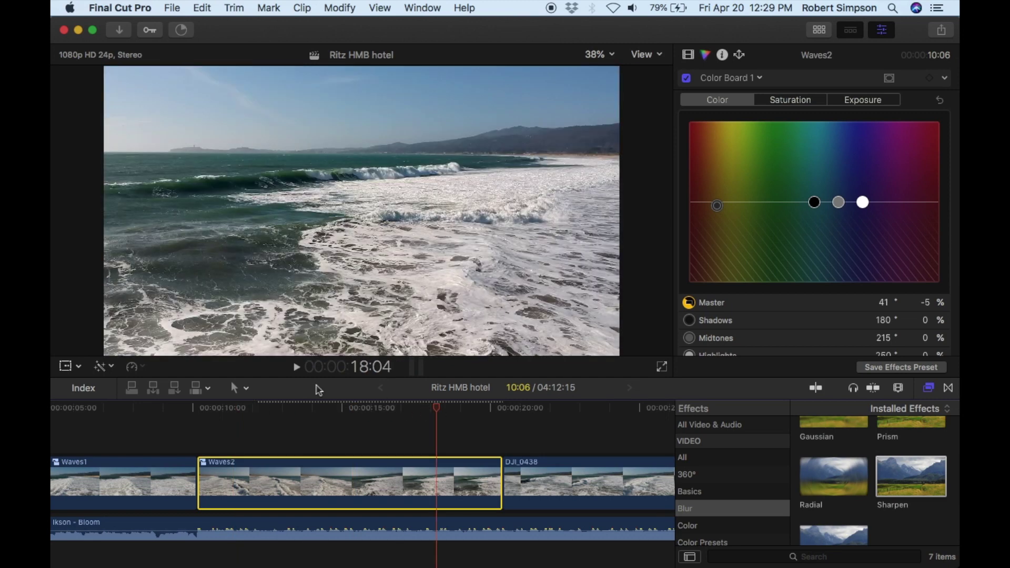
{"action": "left_click", "coordinate": [150, 408]}
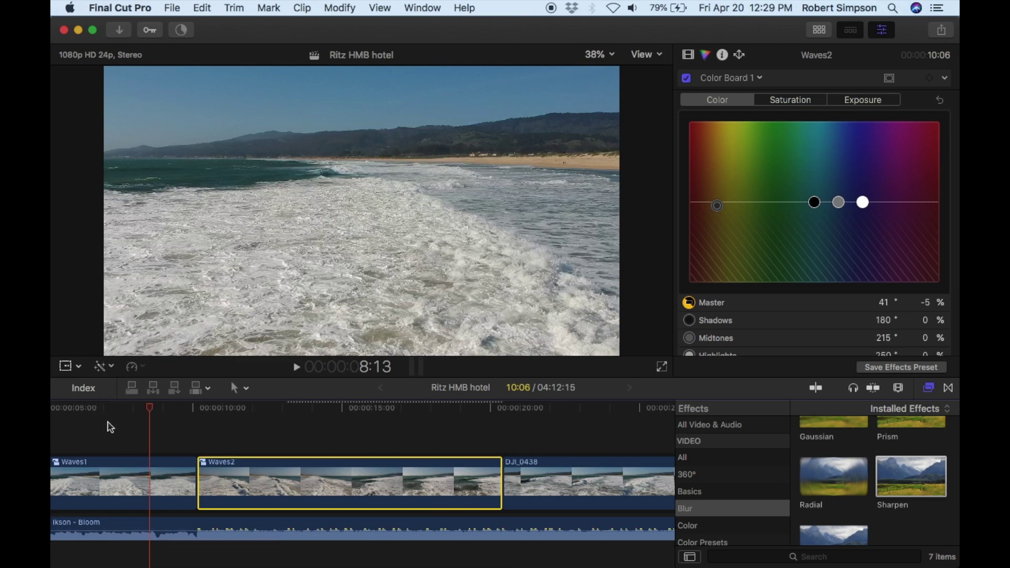
{"action": "scroll", "coordinate": [108, 422], "scroll_direction": "left", "scroll_amount": 5}
{"action": "left_click", "coordinate": [106, 408]}
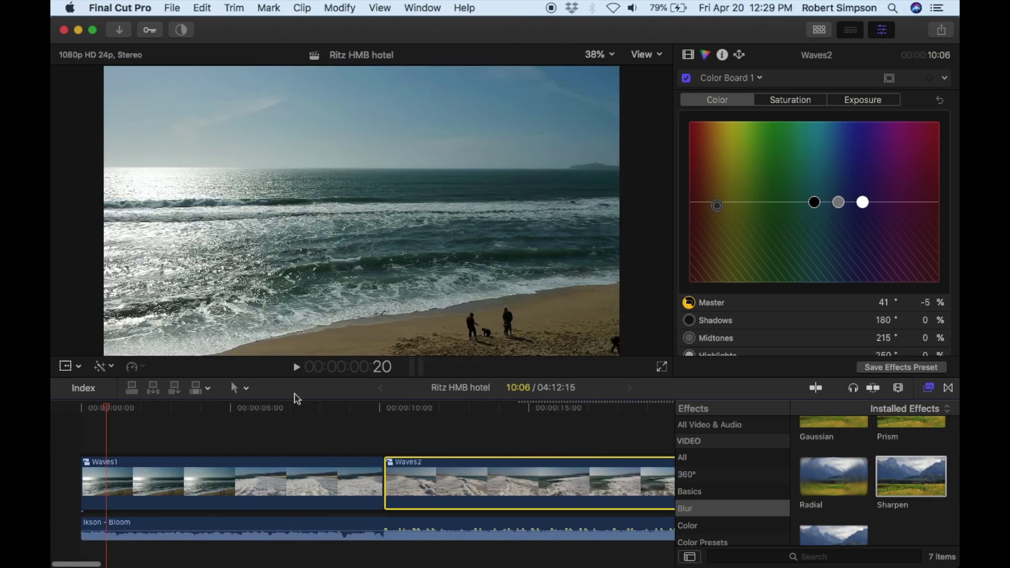
{"action": "left_click", "coordinate": [493, 408]}
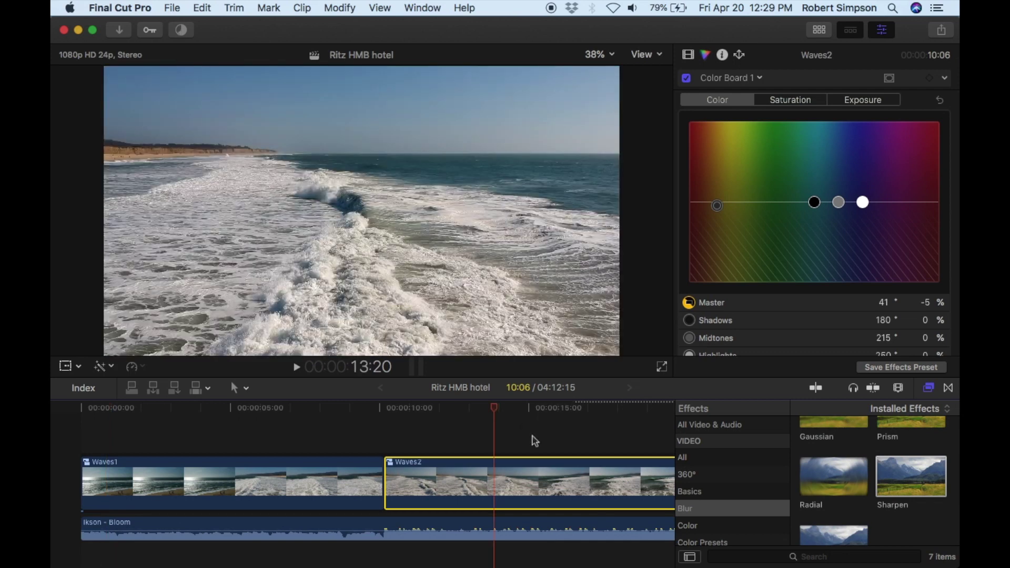
{"action": "scroll", "coordinate": [532, 436], "scroll_direction": "right", "scroll_amount": 10}
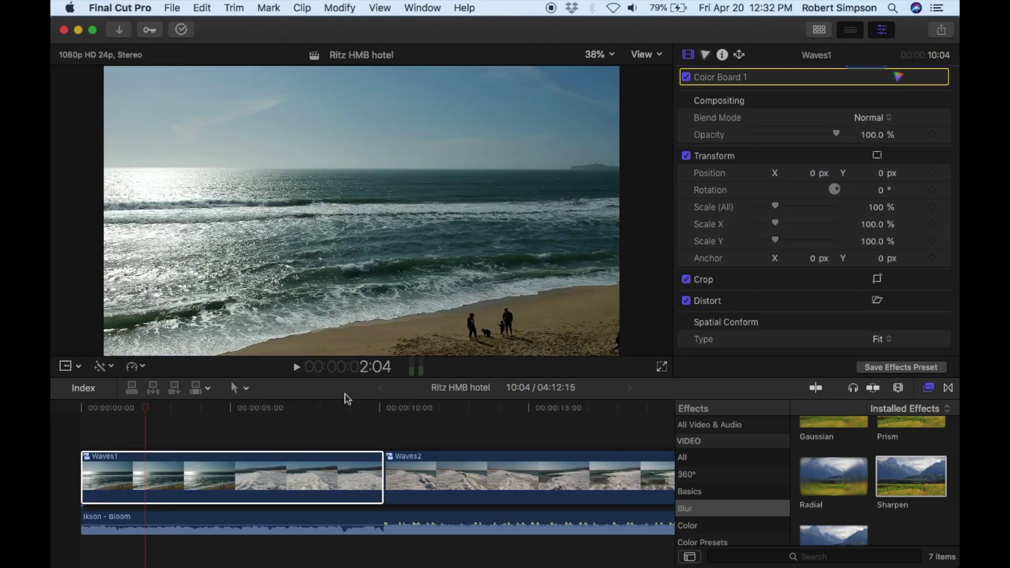
Open the Waves1 compound clip and set its first DJI_0435 clip's frame sampling to Optical Flow.
{"action": "double_click", "coordinate": [206, 476]}
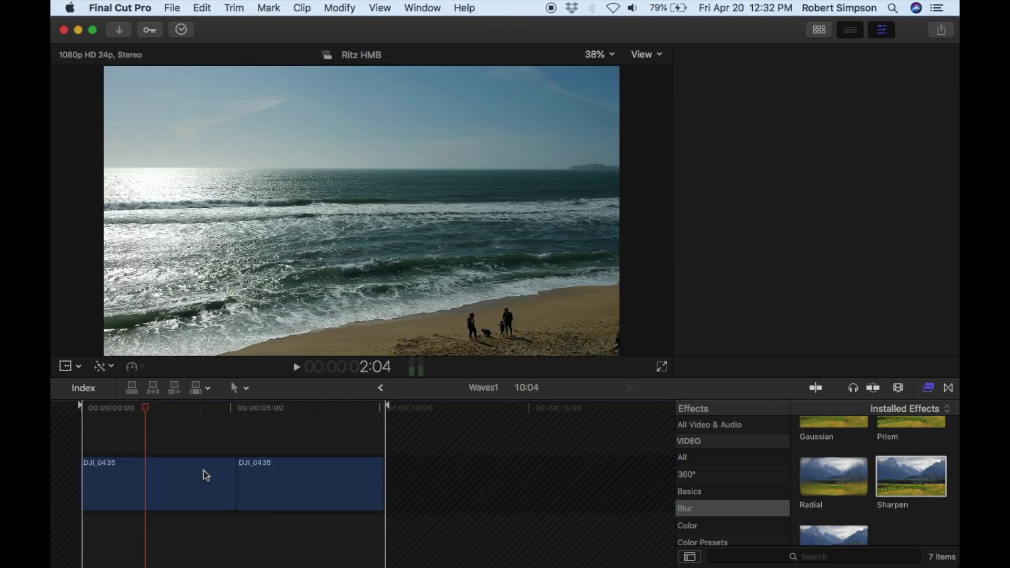
{"action": "left_click", "coordinate": [181, 478]}
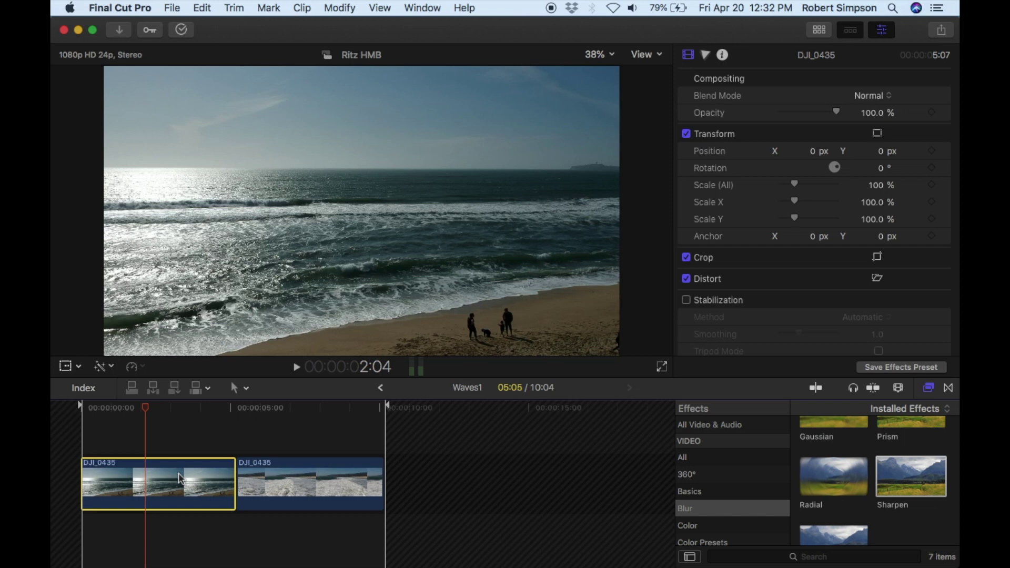
{"action": "scroll", "coordinate": [853, 231], "scroll_direction": "down", "scroll_amount": 3}
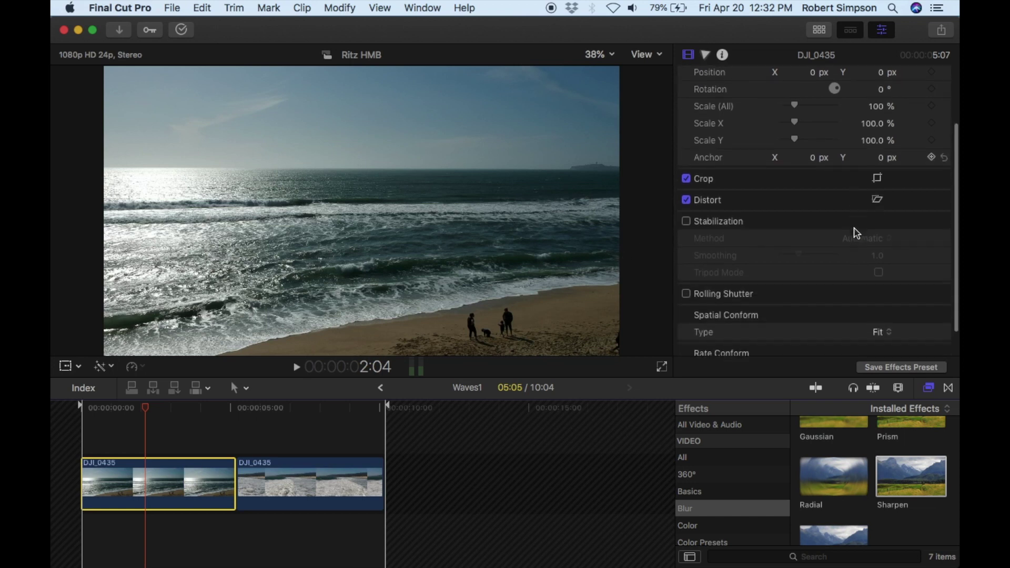
{"action": "scroll", "coordinate": [854, 231], "scroll_direction": "down", "scroll_amount": 2}
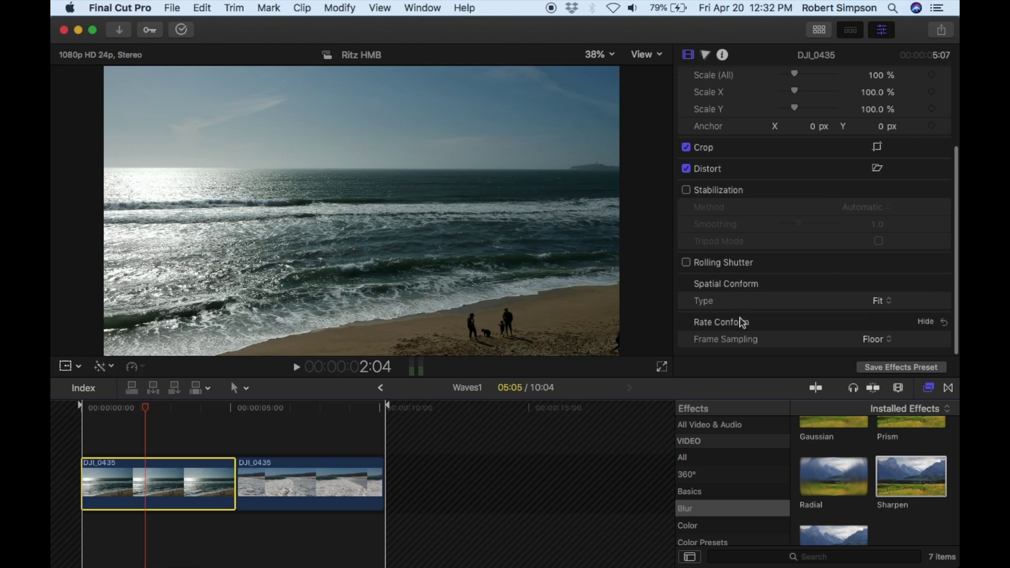
{"action": "left_click", "coordinate": [877, 346]}
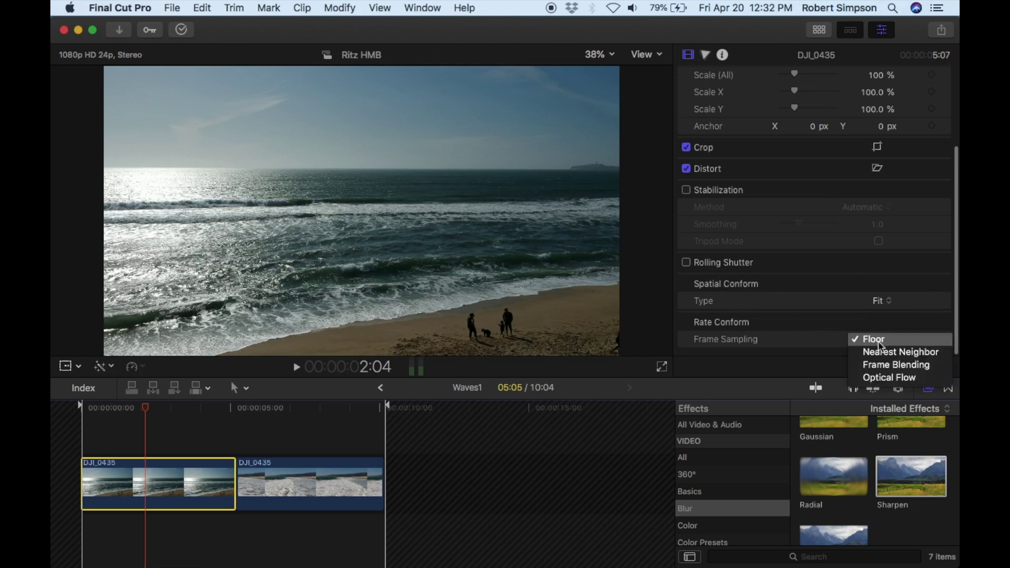
{"action": "left_click", "coordinate": [887, 377]}
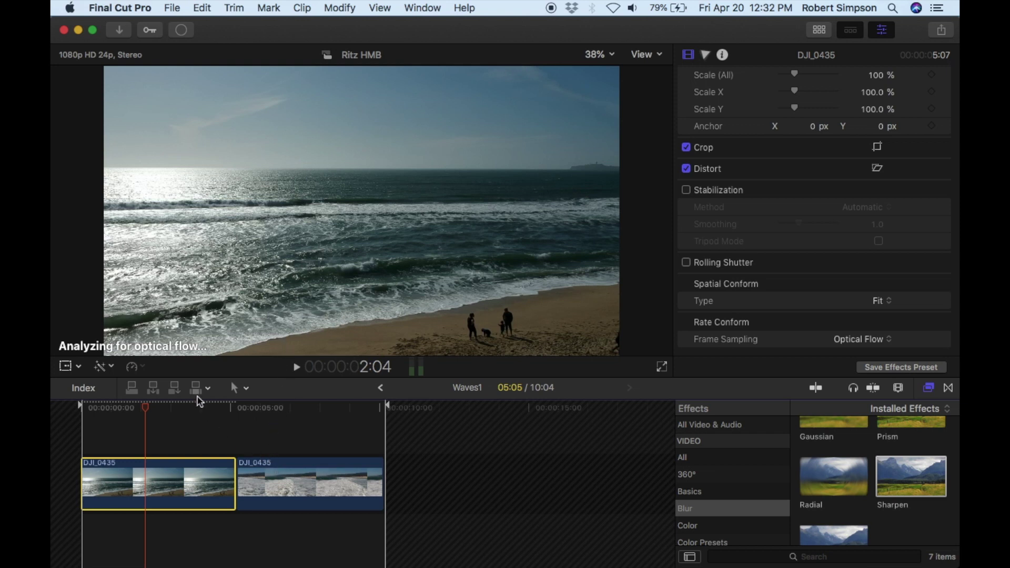
Play Waves1 from the start of its second DJI_0435 clip, return to the Ritz HMB hotel project and play it.
{"action": "left_click", "coordinate": [241, 409]}
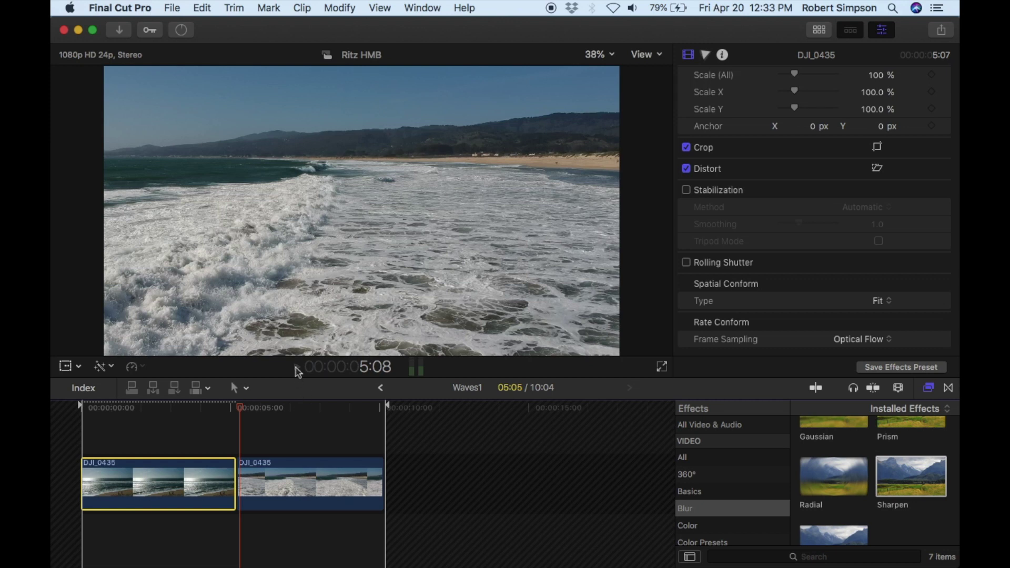
{"action": "left_click", "coordinate": [296, 368]}
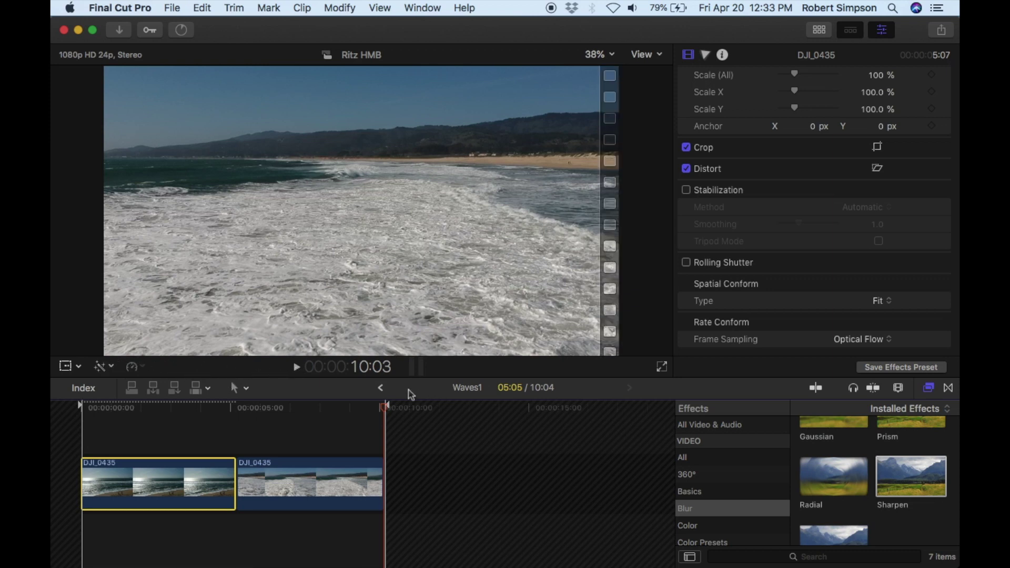
{"action": "left_click", "coordinate": [381, 389]}
{"action": "key", "text": "space"}
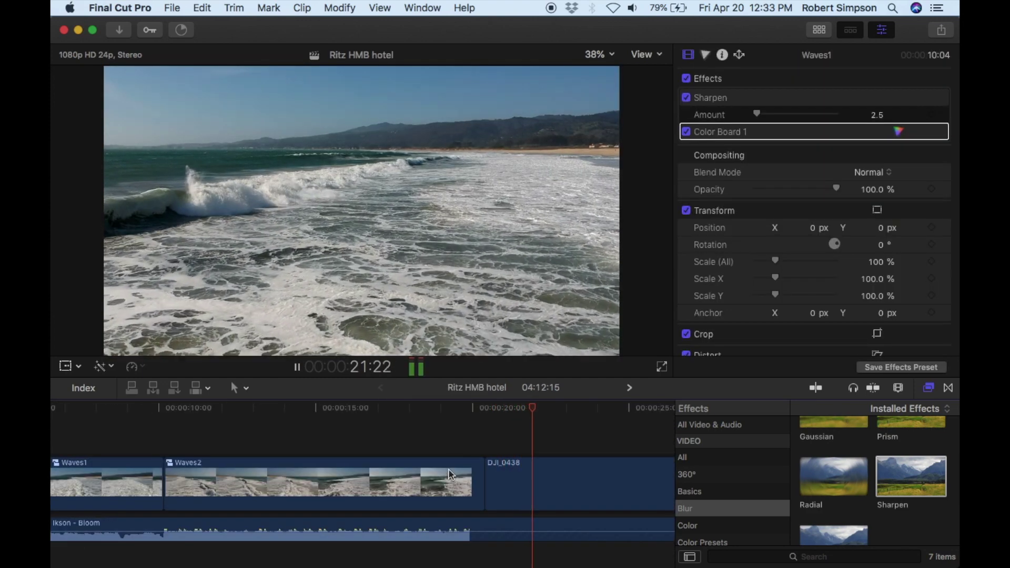
{"action": "left_click", "coordinate": [297, 367]}
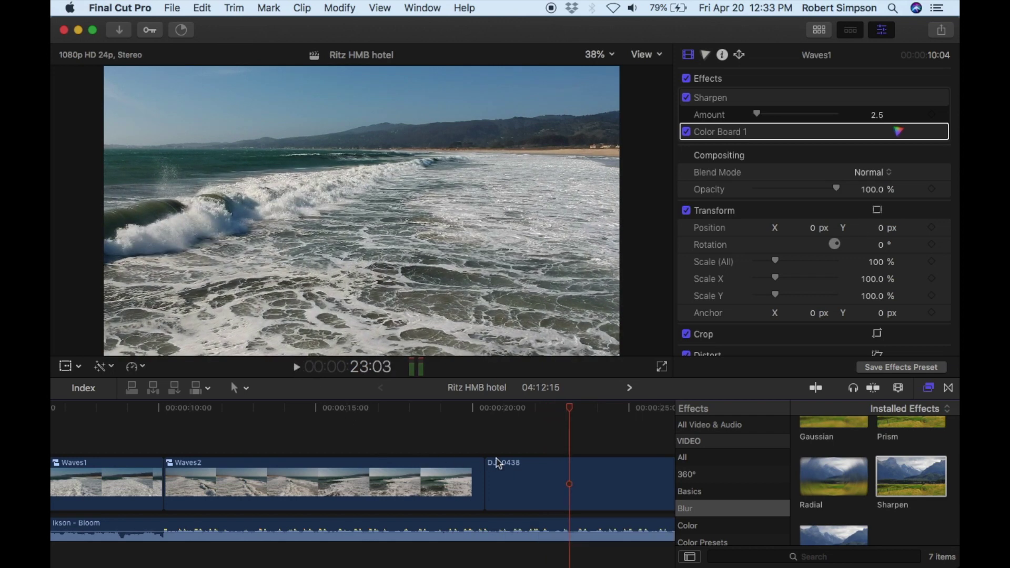
Set the frame sampling of the DJI_0438 clip to Optical Flow.
{"action": "scroll", "coordinate": [496, 463], "scroll_direction": "right", "scroll_amount": 5}
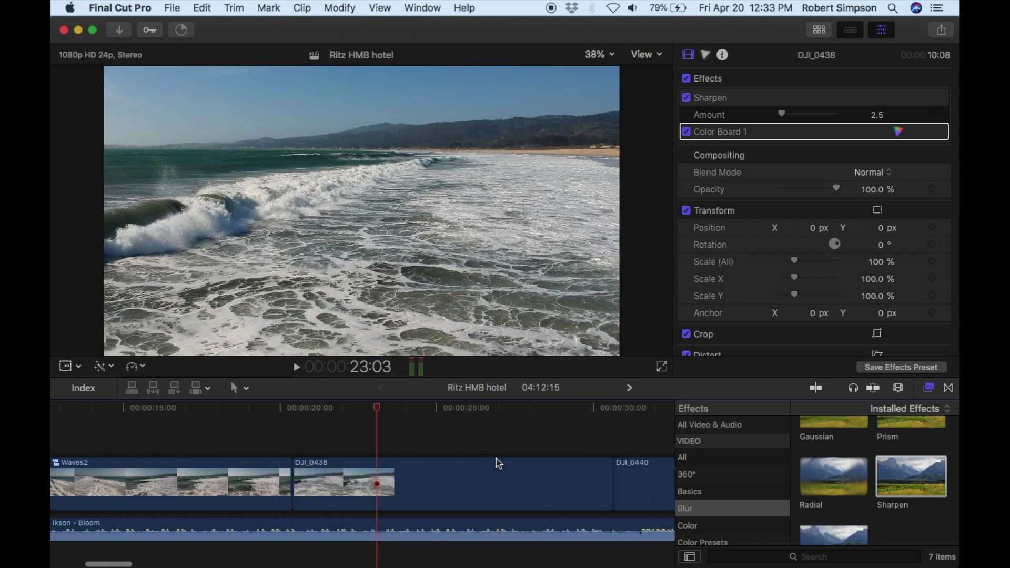
{"action": "left_click", "coordinate": [427, 472]}
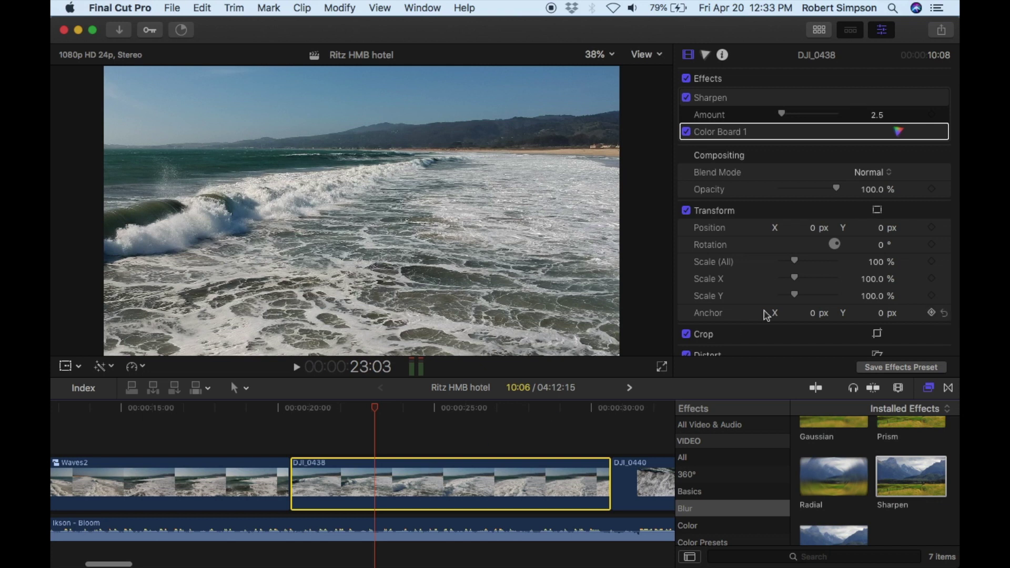
{"action": "scroll", "coordinate": [765, 314], "scroll_direction": "down", "scroll_amount": 10}
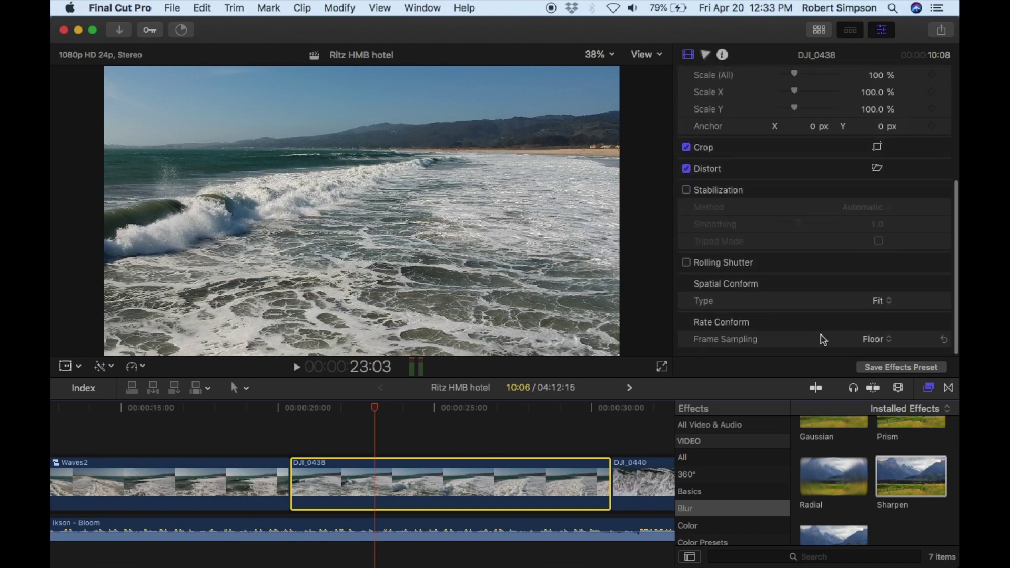
{"action": "left_click", "coordinate": [885, 339]}
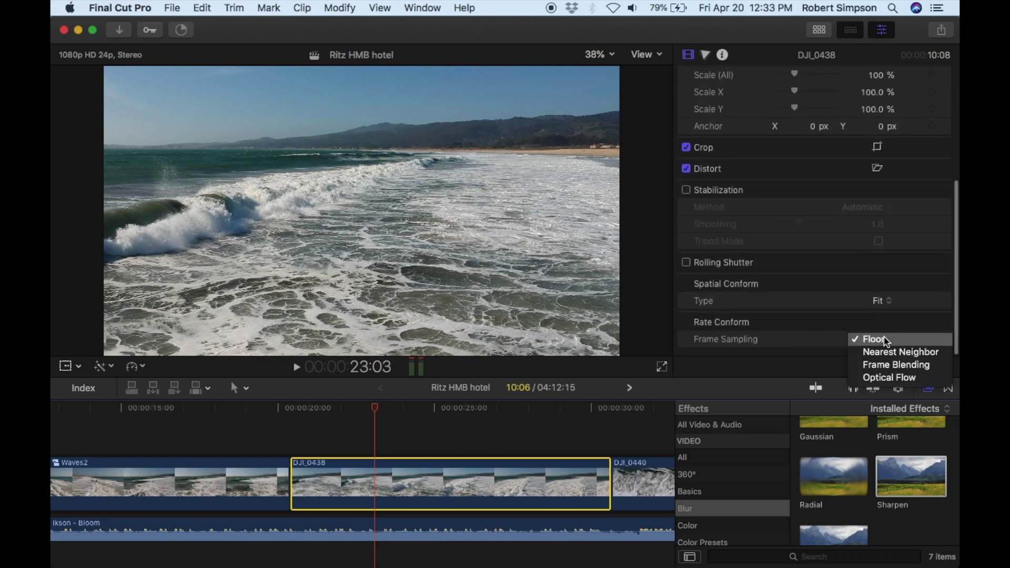
{"action": "left_click", "coordinate": [875, 377]}
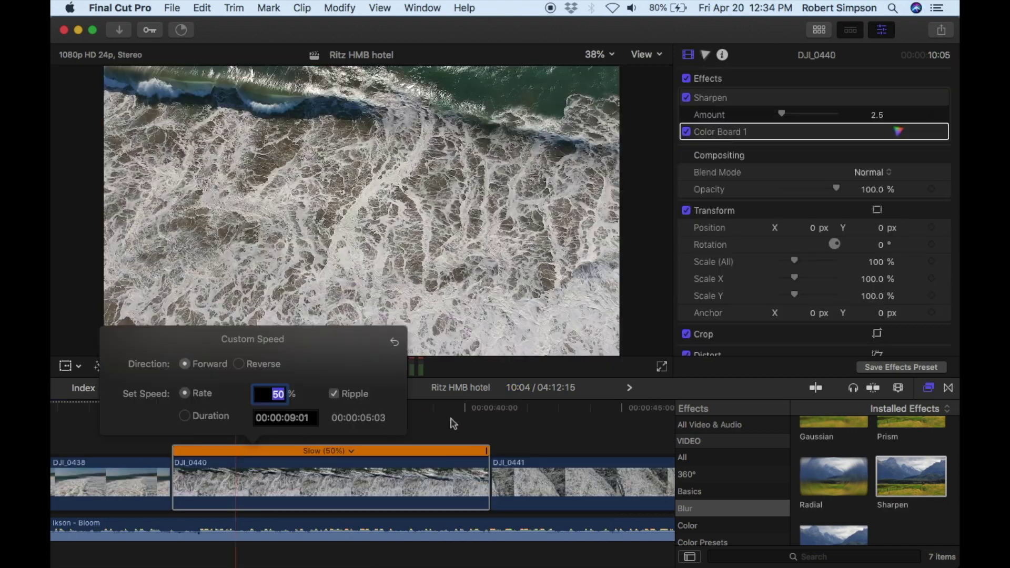
Close the custom speed settings of the DJI_0440 clip and set its frame sampling to Optical Flow.
{"action": "left_click", "coordinate": [446, 432]}
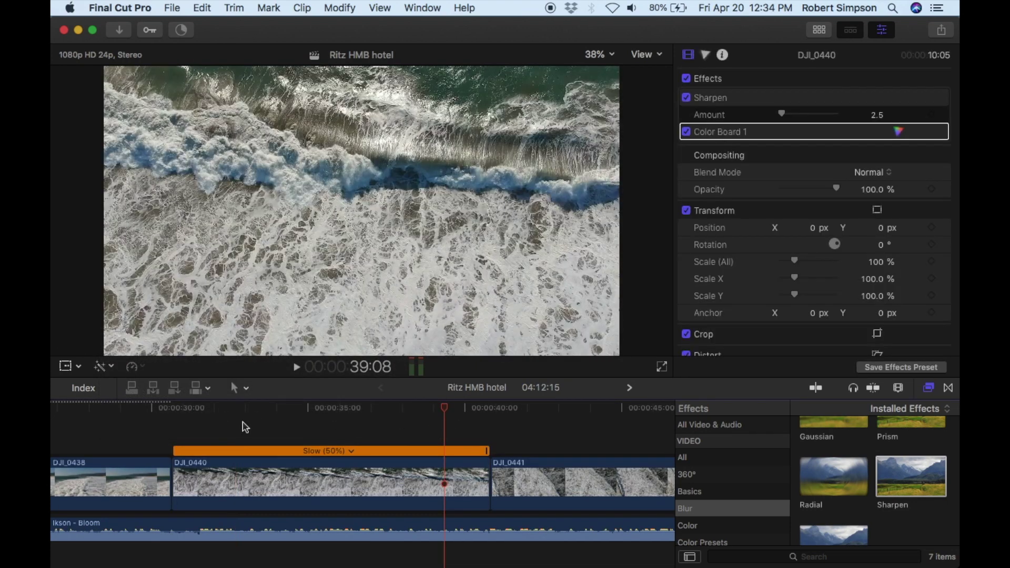
{"action": "left_click", "coordinate": [248, 476]}
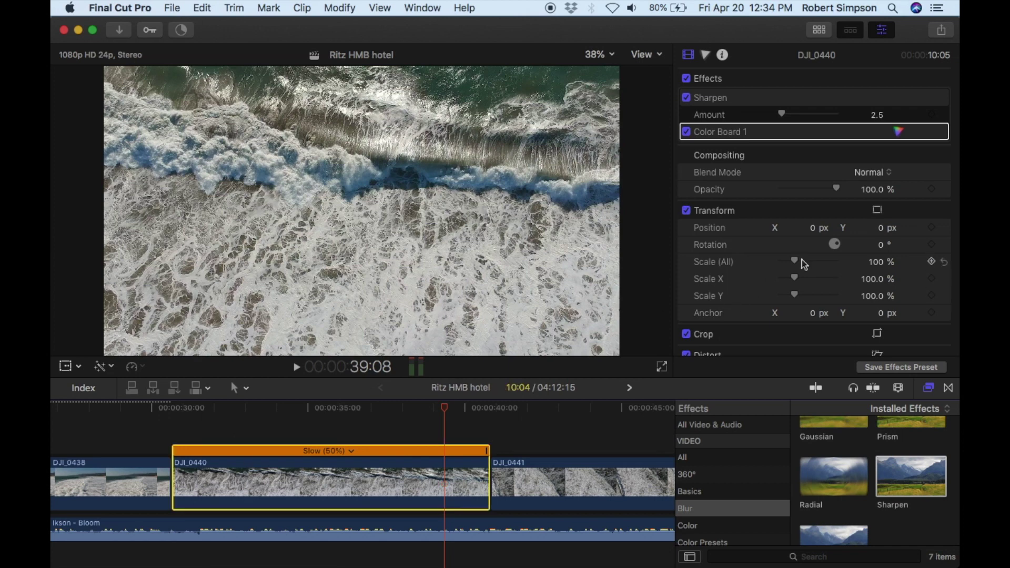
{"action": "scroll", "coordinate": [817, 261], "scroll_direction": "down", "scroll_amount": 1}
{"action": "scroll", "coordinate": [818, 262], "scroll_direction": "down", "scroll_amount": 5}
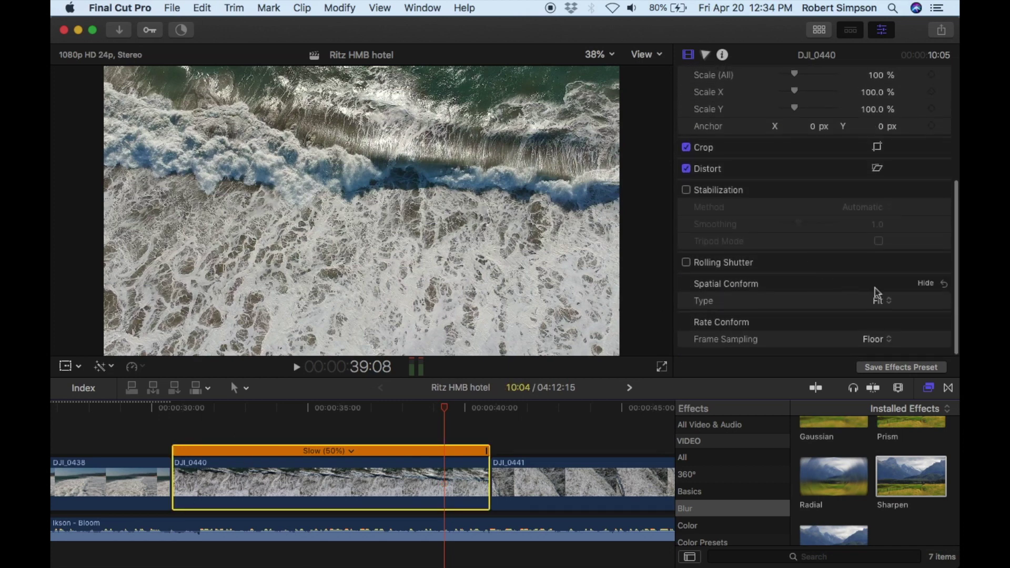
{"action": "left_click", "coordinate": [887, 340]}
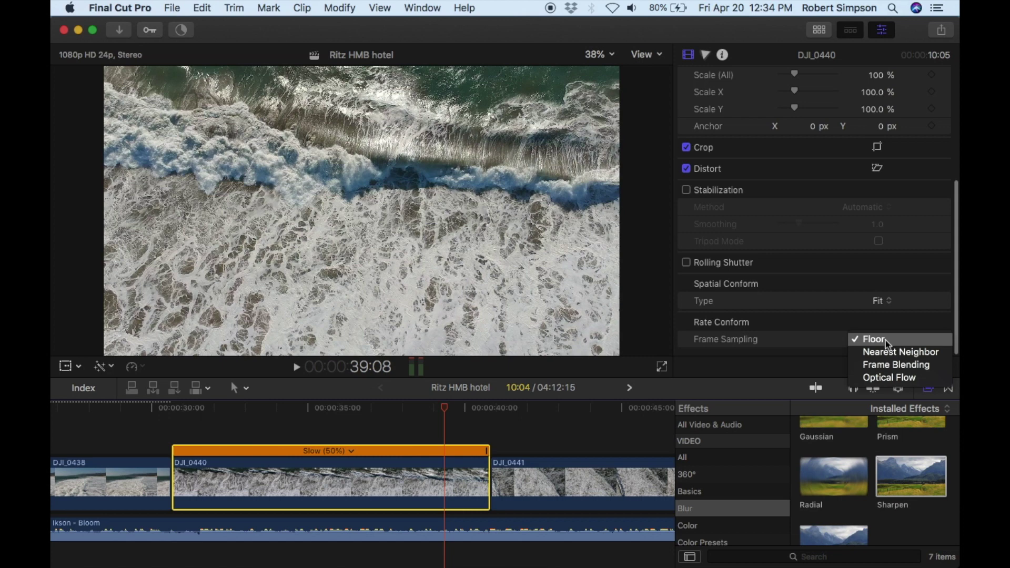
{"action": "left_click", "coordinate": [888, 378]}
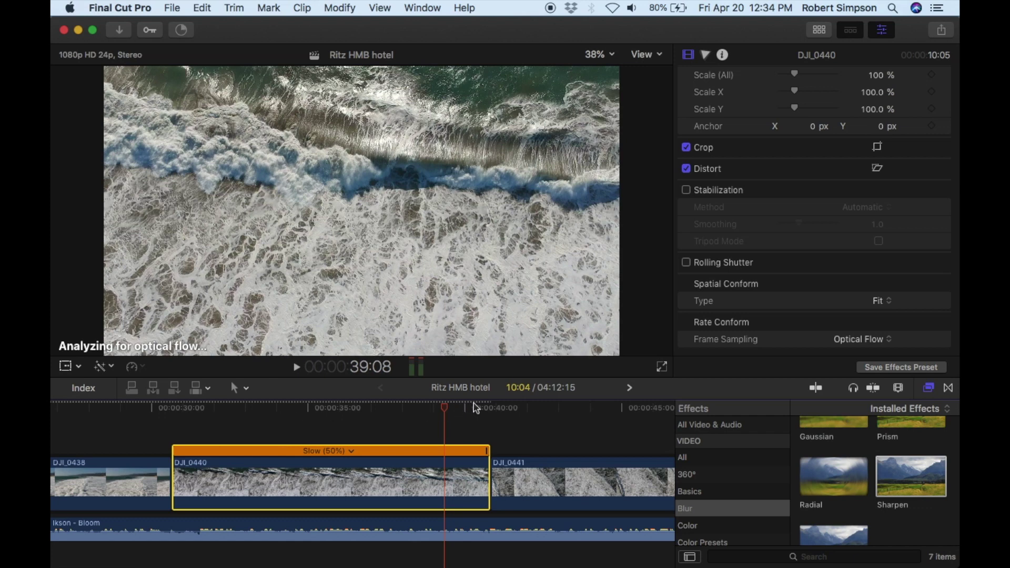
View the start of the DJI_0441 clip and the aerial beach footage in the first DJI_0443 clip.
{"action": "left_click", "coordinate": [492, 412]}
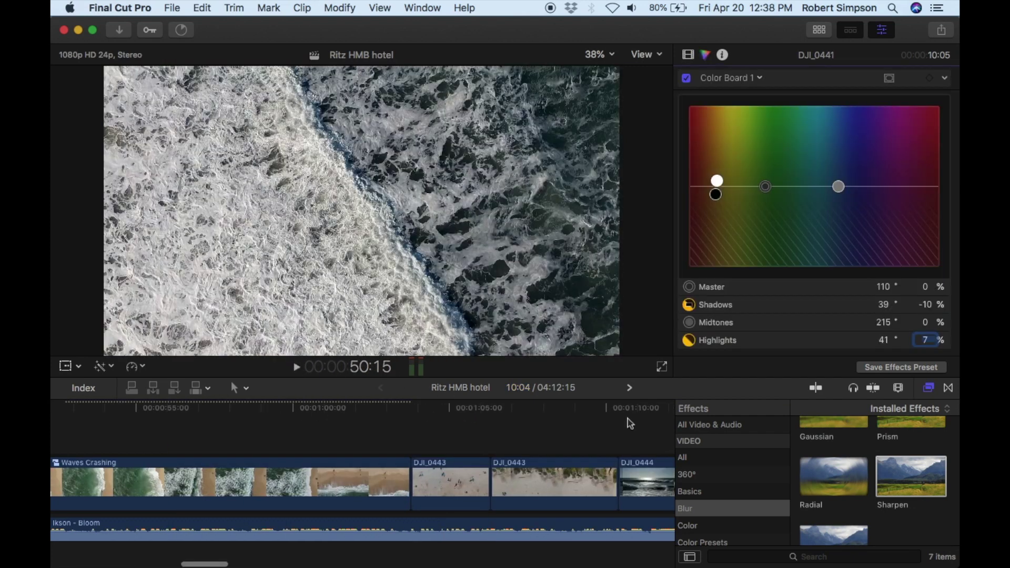
{"action": "left_click", "coordinate": [405, 411]}
{"action": "left_click", "coordinate": [425, 413]}
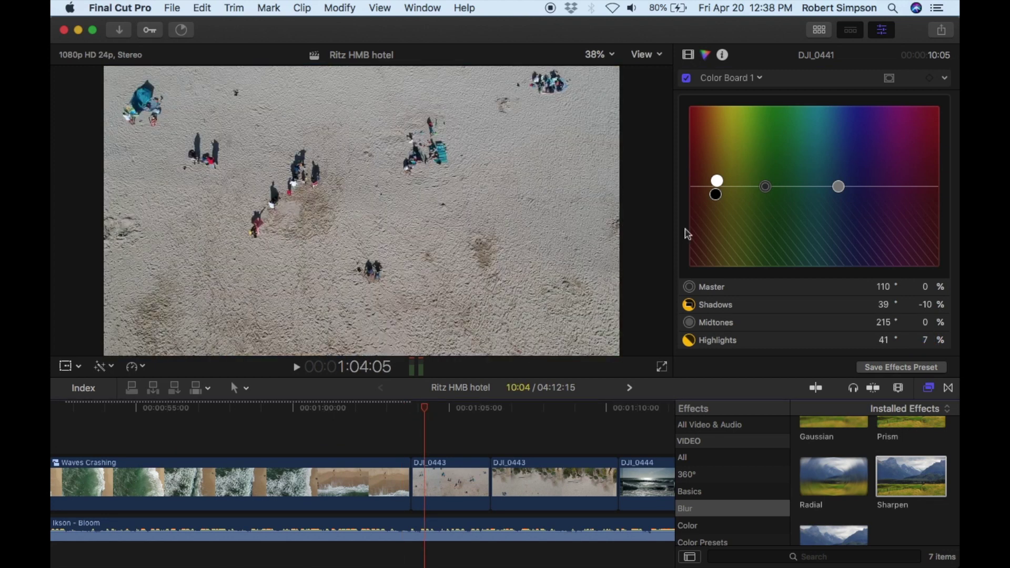
Apply the Sharpen effect to the first DJI_0443 clip and set its exposure to Shadows -2%, Midtones 9% and Highlights 14%.
{"action": "key", "text": "c"}
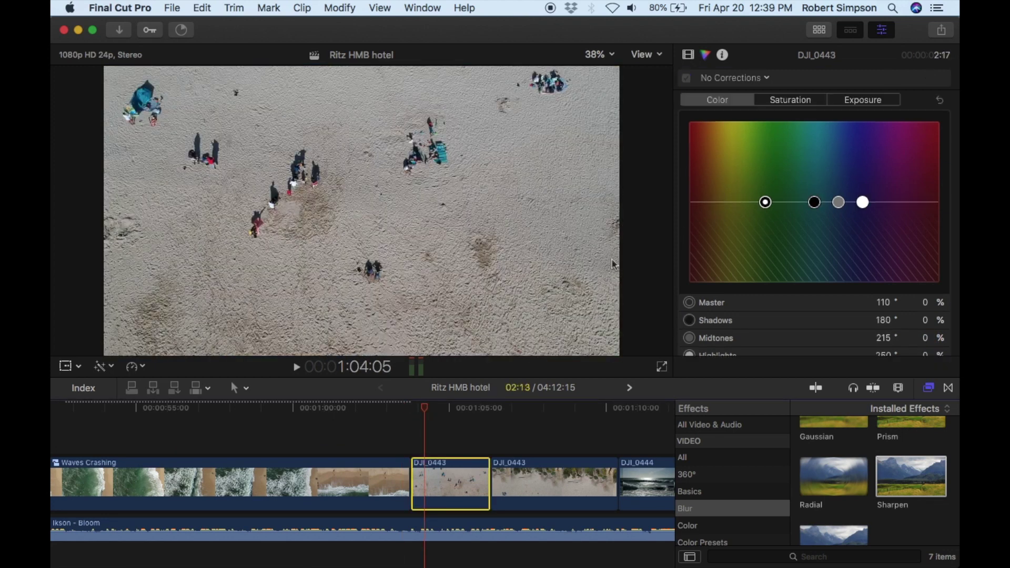
{"action": "left_click", "coordinate": [861, 100]}
{"action": "left_click_drag", "start_coordinate": [910, 475], "coordinate": [452, 486]}
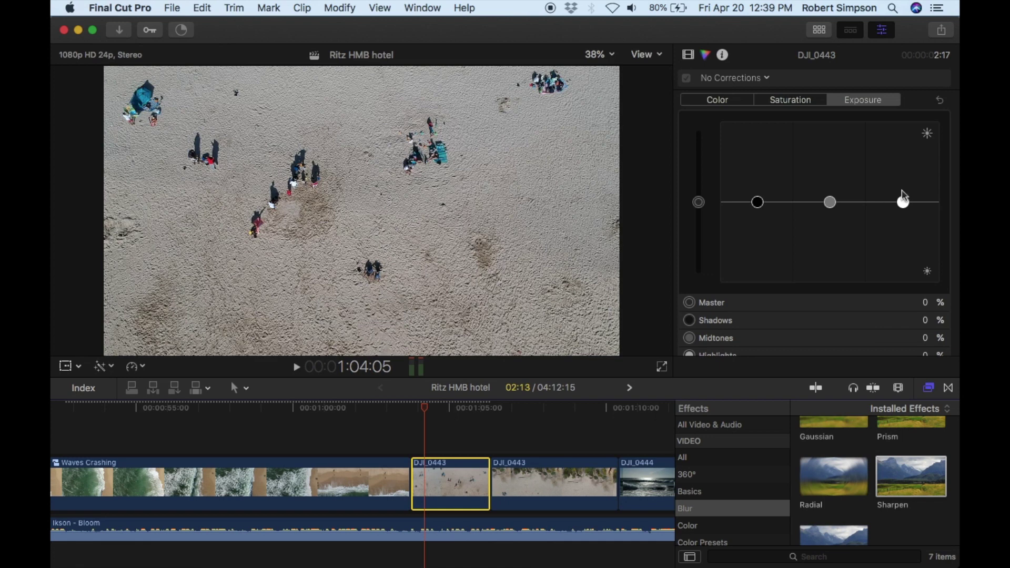
{"action": "mouse_move", "coordinate": [830, 203]}
{"action": "left_mouse_down"}
{"action": "mouse_move", "coordinate": [830, 220]}
{"action": "mouse_move", "coordinate": [829, 207]}
{"action": "left_mouse_up"}
{"action": "left_click_drag", "start_coordinate": [757, 202], "coordinate": [757, 203]}
{"action": "left_click_drag", "start_coordinate": [903, 202], "coordinate": [902, 190]}
{"action": "mouse_move", "coordinate": [830, 205]}
{"action": "left_mouse_down"}
{"action": "mouse_move", "coordinate": [828, 174]}
{"action": "mouse_move", "coordinate": [830, 195]}
{"action": "left_mouse_up"}
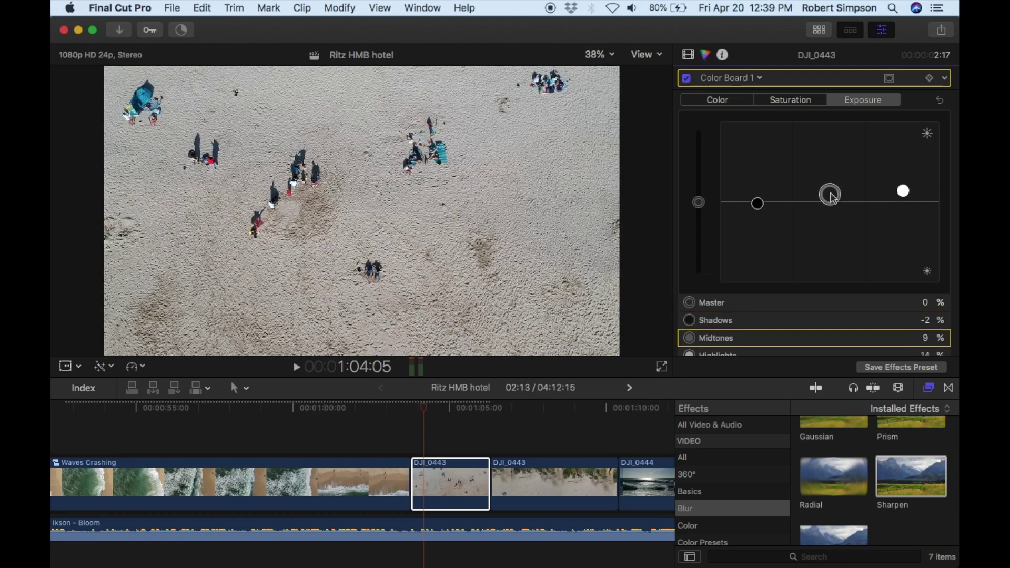
Set the highlights saturation of the first DJI_0443 clip to 50%.
{"action": "left_click", "coordinate": [787, 99]}
{"action": "scroll", "coordinate": [922, 340], "scroll_direction": "down", "scroll_amount": 2}
{"action": "left_click", "coordinate": [924, 343]}
{"action": "type", "text": "50"}
{"action": "key", "text": "Return"}
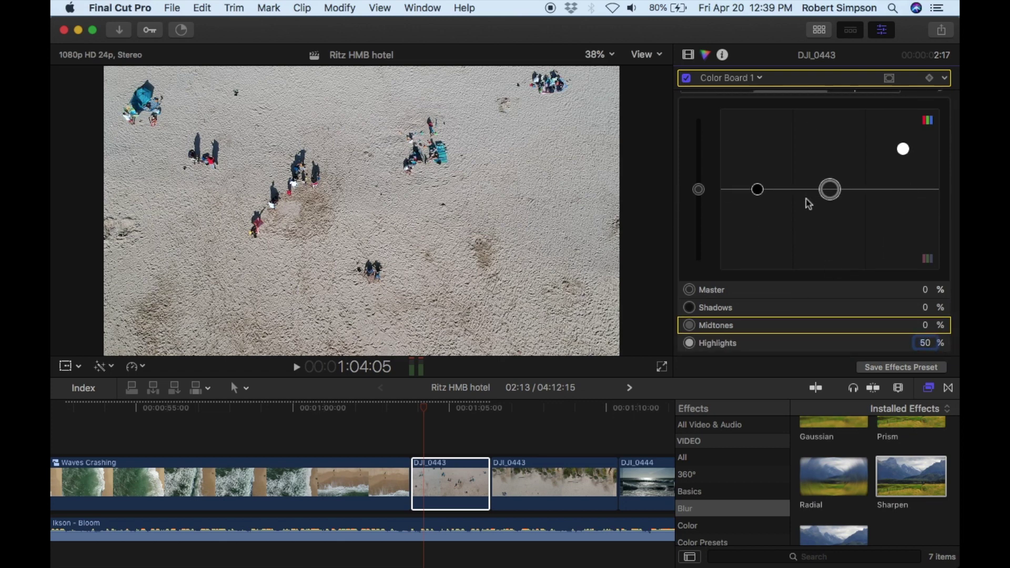
Set the color highlights of the first DJI_0443 clip to 41° and 15%, then compare it with the Waves Crashing clip.
{"action": "scroll", "coordinate": [909, 301], "scroll_direction": "up", "scroll_amount": 2}
{"action": "left_click", "coordinate": [711, 97]}
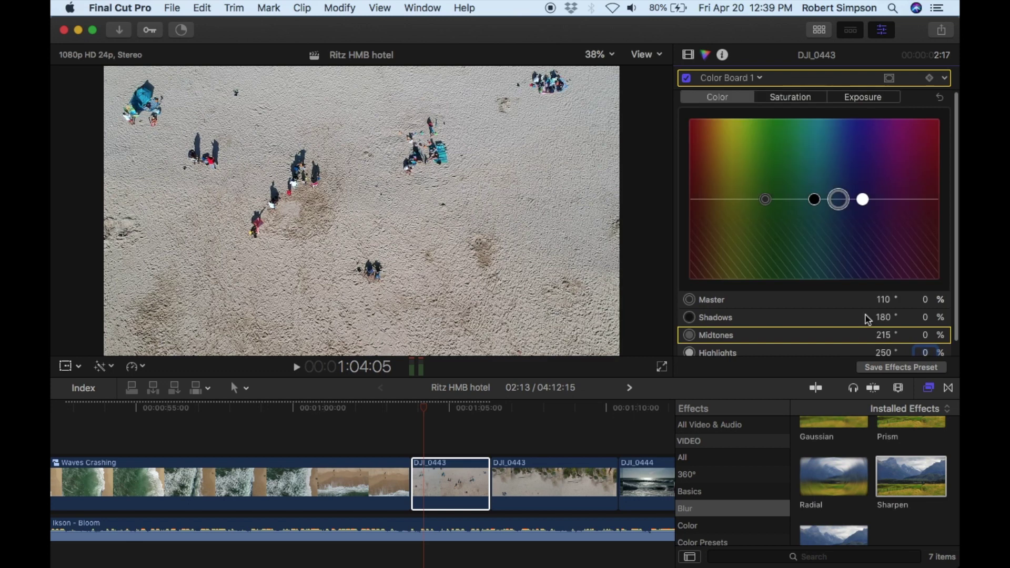
{"action": "scroll", "coordinate": [882, 341], "scroll_direction": "down", "scroll_amount": 3}
{"action": "left_click", "coordinate": [883, 340]}
{"action": "type", "text": "41"}
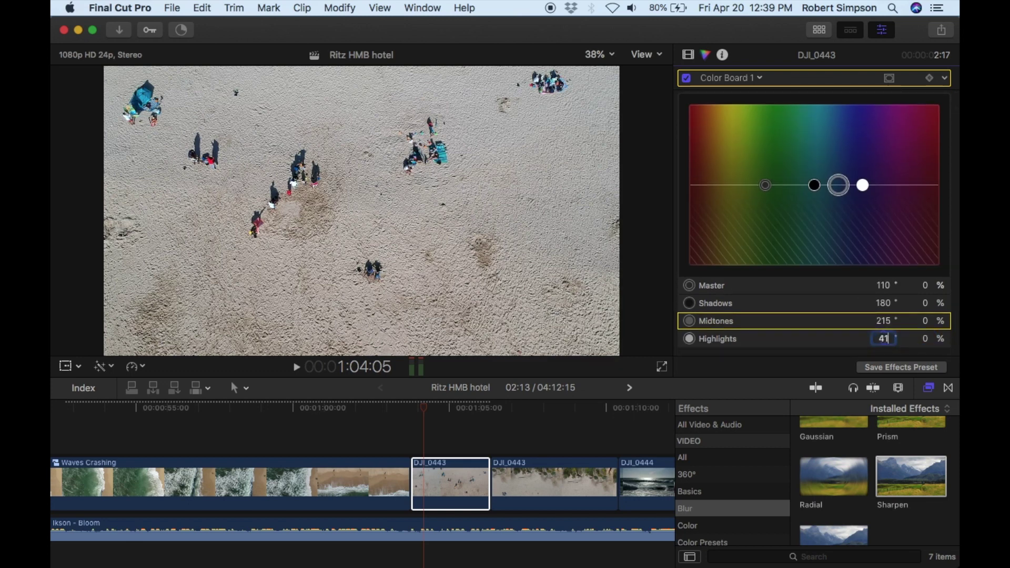
{"action": "left_click", "coordinate": [925, 340]}
{"action": "type", "text": "15"}
{"action": "key", "text": "Return"}
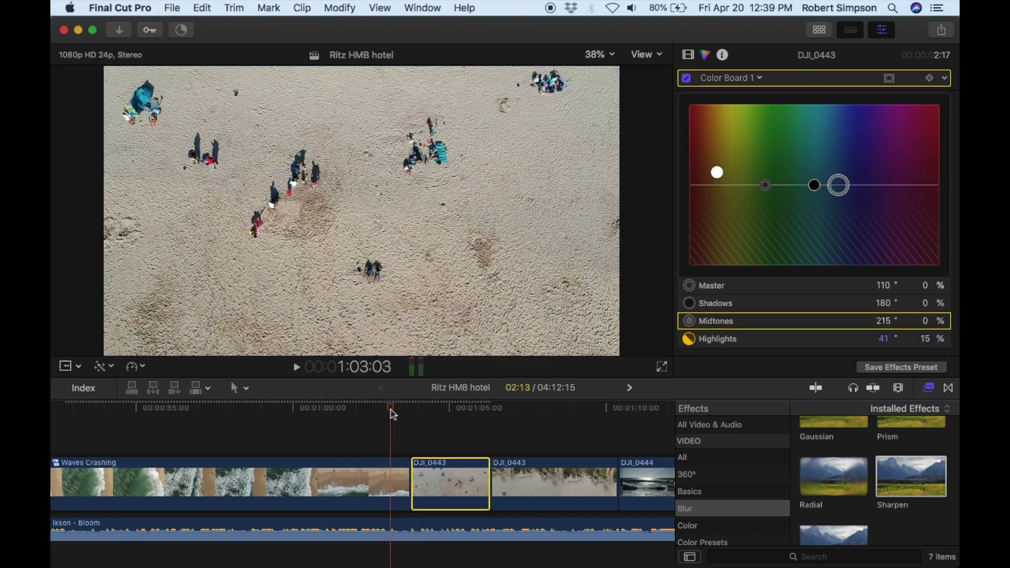
{"action": "left_click", "coordinate": [438, 410]}
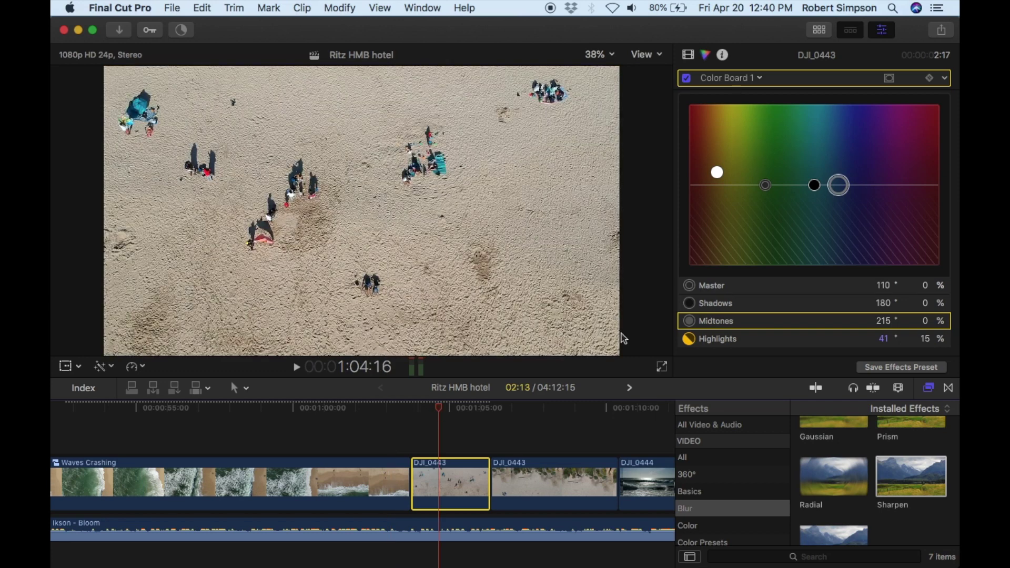
Change the first DJI_0443 clip's color highlights to 50% and 39°, and compare its sand tone with the Waves Crashing clip.
{"action": "left_click", "coordinate": [924, 339]}
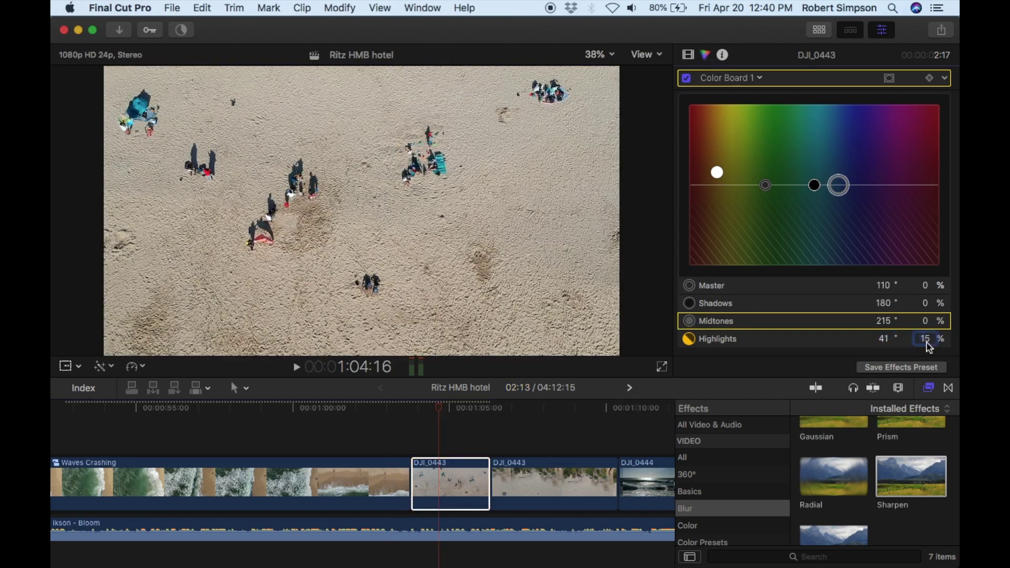
{"action": "type", "text": "50"}
{"action": "key", "text": "Return"}
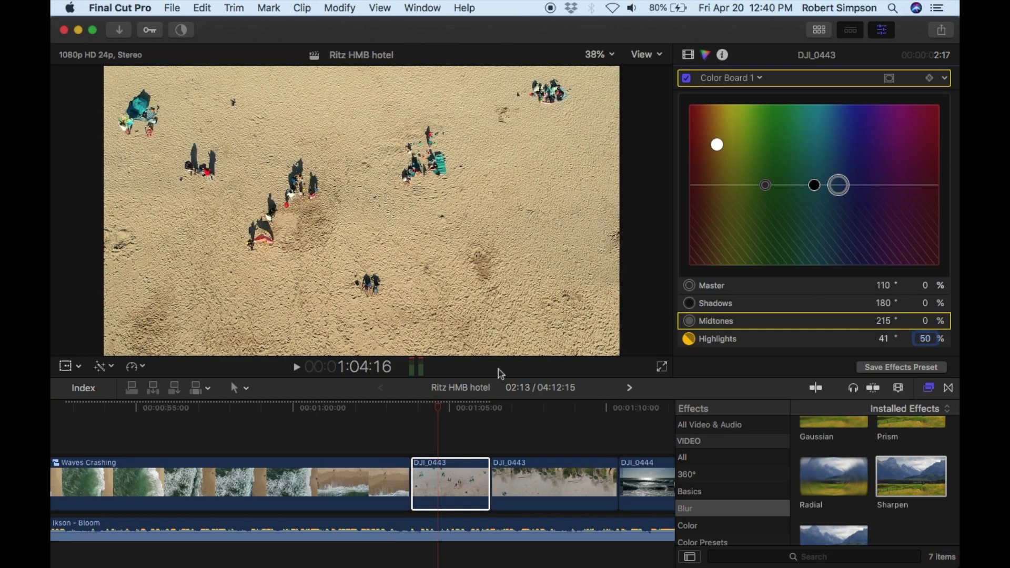
{"action": "left_click", "coordinate": [883, 339]}
{"action": "type", "text": "39"}
{"action": "key", "text": "Return"}
{"action": "left_click_drag", "start_coordinate": [394, 409], "coordinate": [446, 414]}
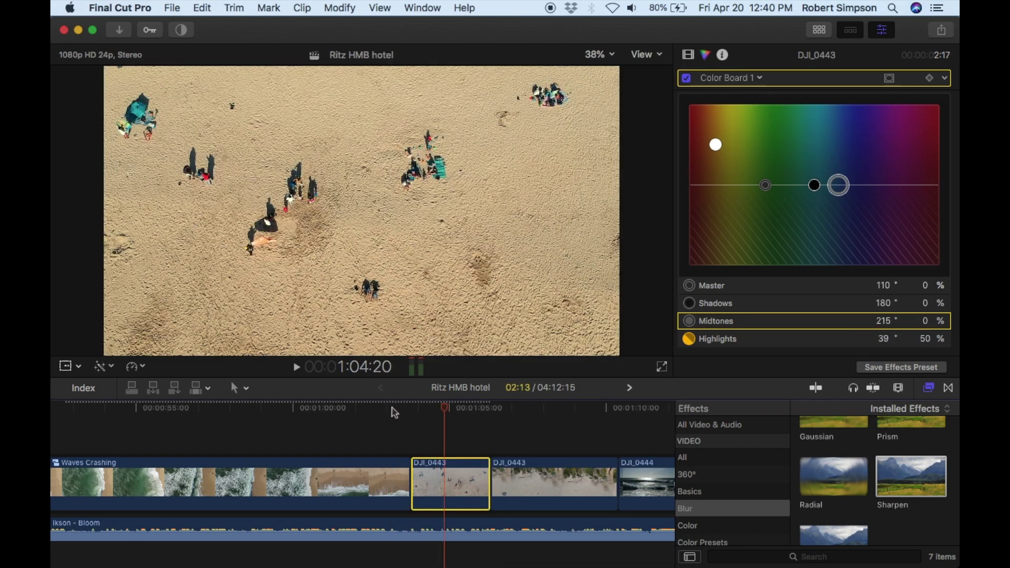
{"action": "left_click", "coordinate": [387, 412]}
{"action": "left_click", "coordinate": [436, 413]}
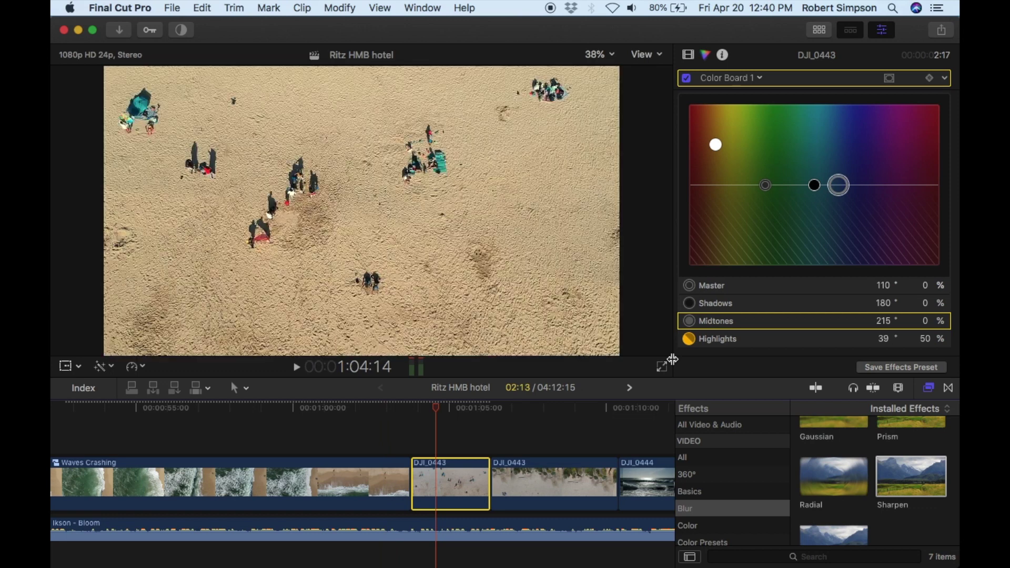
Set the first DJI_0443 clip's color highlights to 37° and 20%, checking the match against the Waves Crashing clip.
{"action": "left_click", "coordinate": [885, 339]}
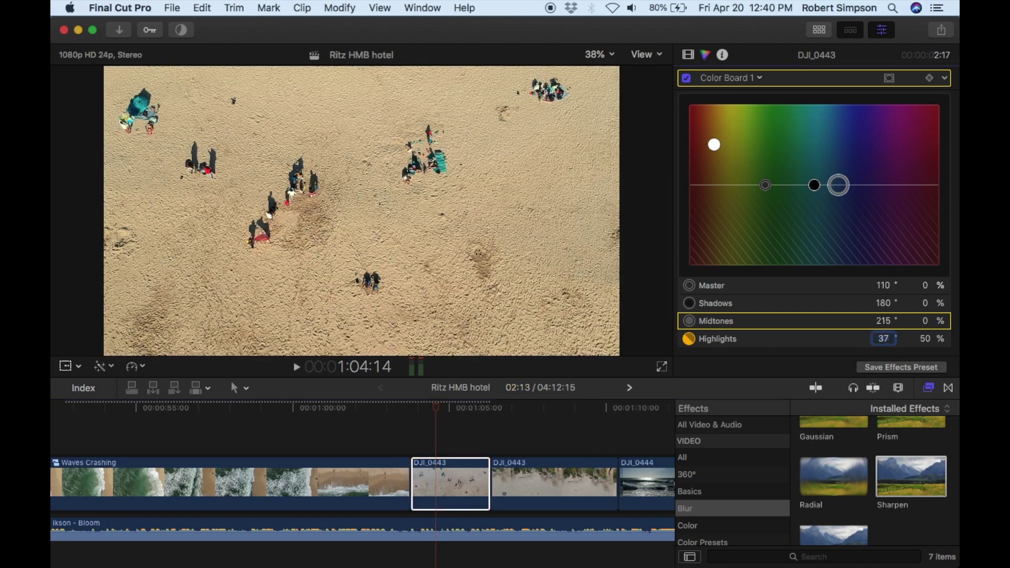
{"action": "left_click", "coordinate": [370, 411]}
{"action": "left_click", "coordinate": [442, 411]}
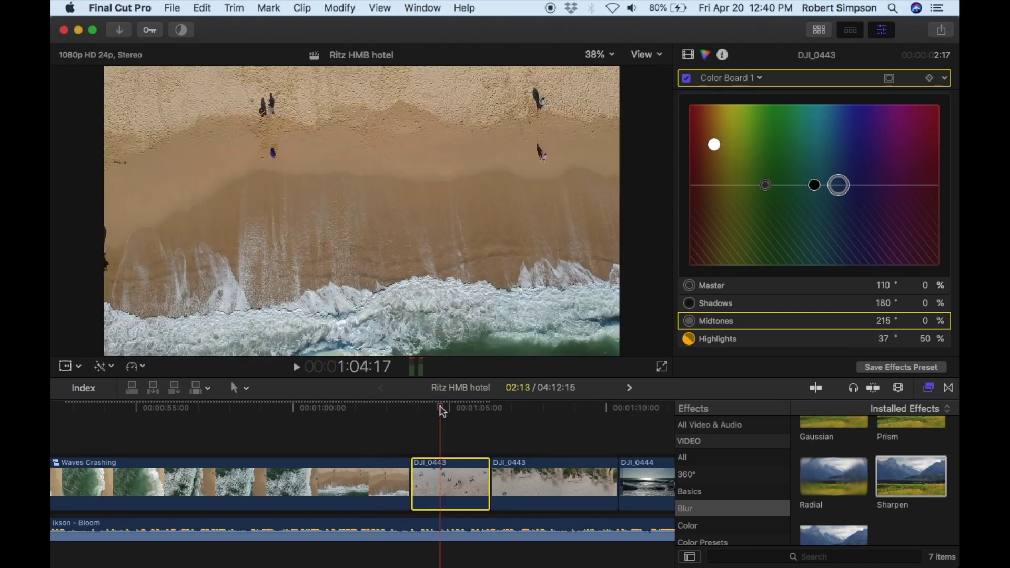
{"action": "left_click", "coordinate": [926, 338]}
{"action": "type", "text": "20"}
{"action": "key", "text": "Return"}
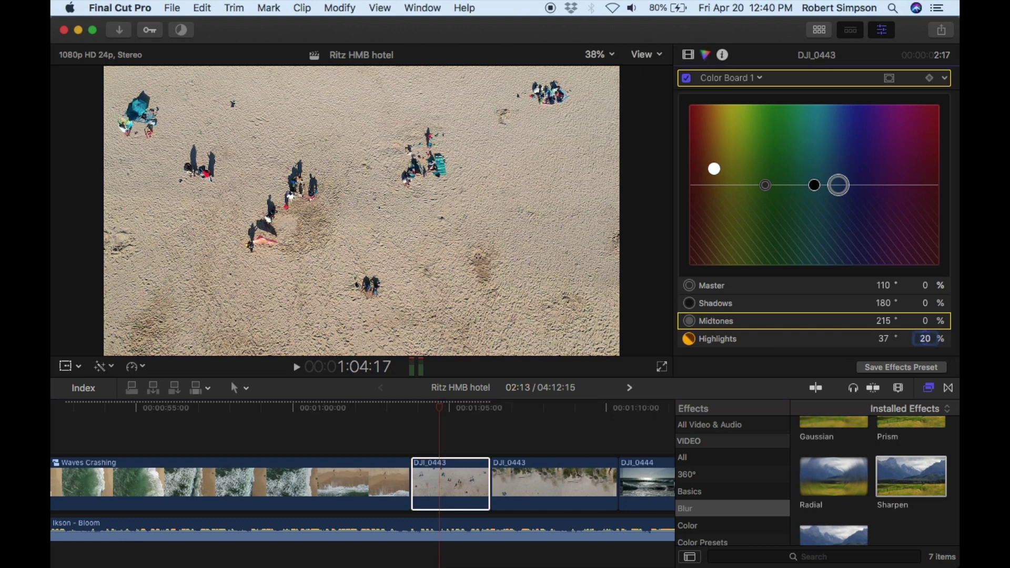
{"action": "left_click", "coordinate": [380, 411]}
{"action": "left_click", "coordinate": [435, 410]}
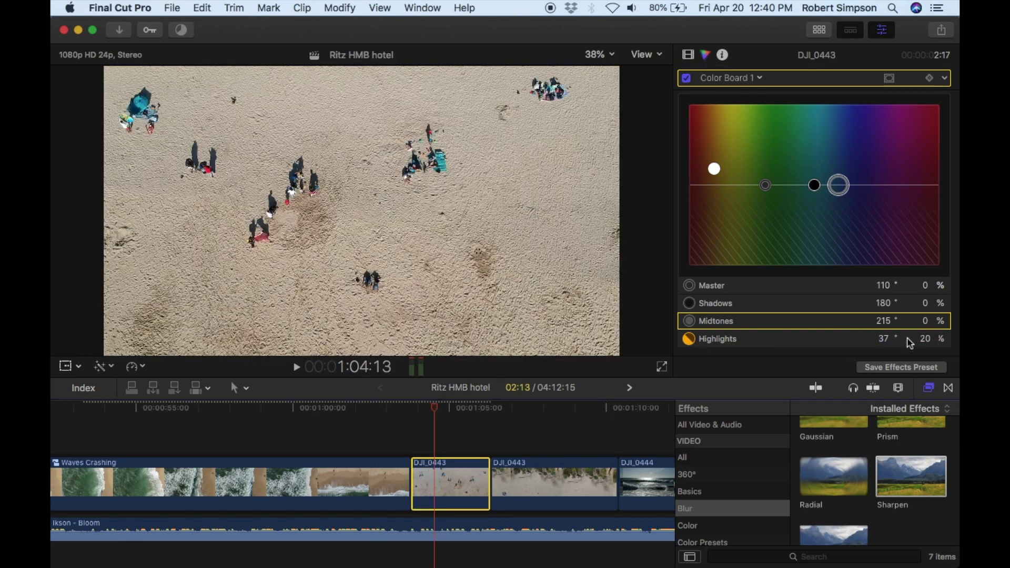
Raise the first DJI_0443 clip's color highlights amount to 30% and compare it with the preceding clip.
{"action": "left_click_drag", "start_coordinate": [925, 341], "coordinate": [925, 335]}
{"action": "left_click", "coordinate": [361, 410]}
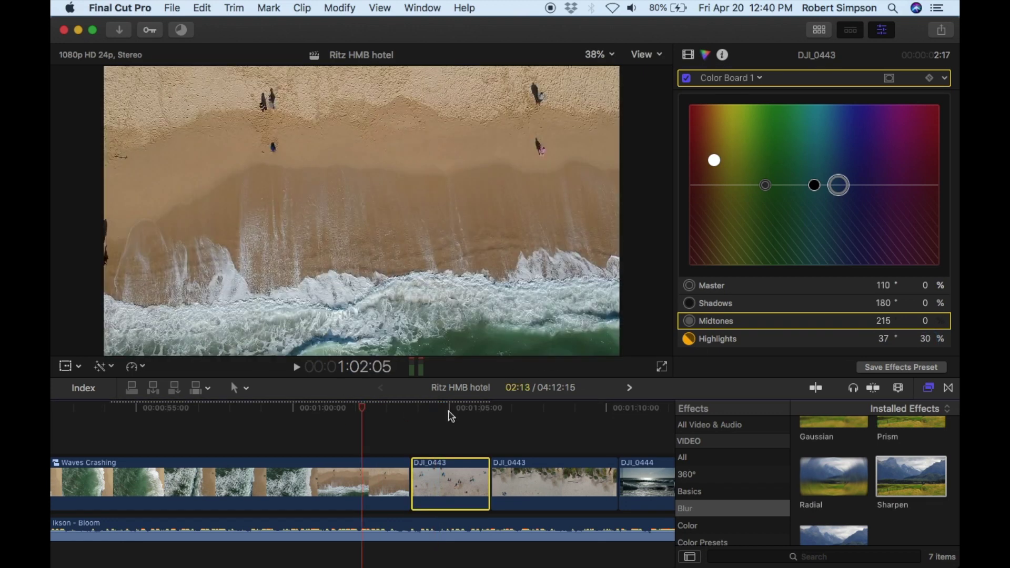
{"action": "left_click", "coordinate": [447, 410]}
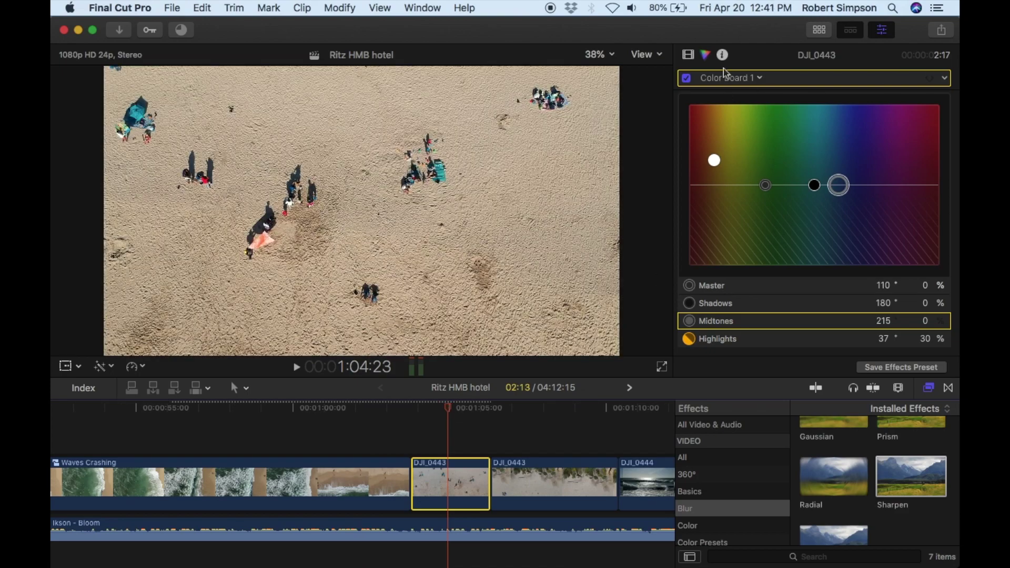
Check the first DJI_0443 clip's saturation settings and play the timeline from before Waves Crashing into that clip.
{"action": "scroll", "coordinate": [755, 162], "scroll_direction": "up", "scroll_amount": 2}
{"action": "left_click", "coordinate": [794, 101]}
{"action": "scroll", "coordinate": [336, 474], "scroll_direction": "left", "scroll_amount": 10}
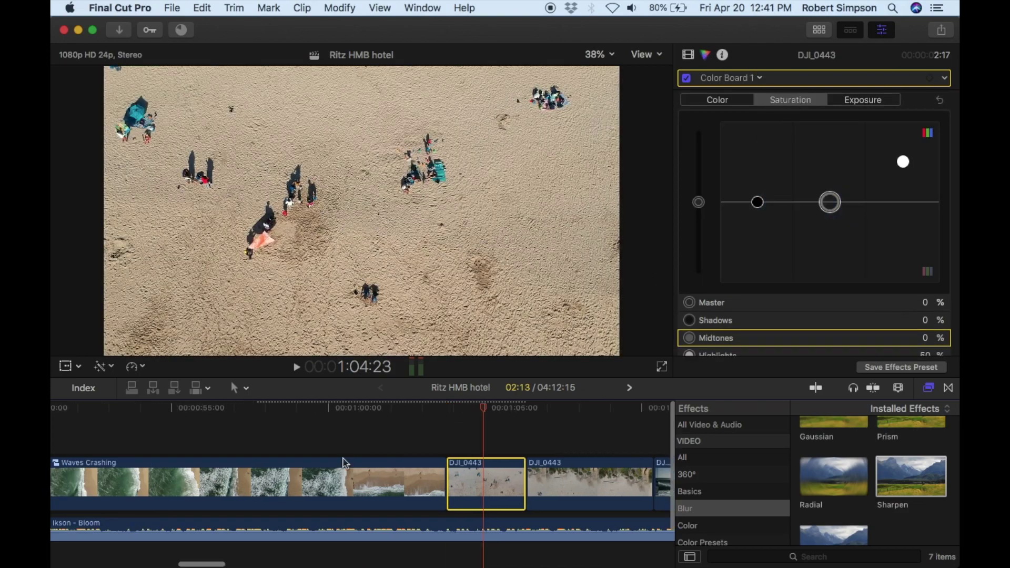
{"action": "left_click", "coordinate": [251, 408]}
{"action": "left_click", "coordinate": [296, 366]}
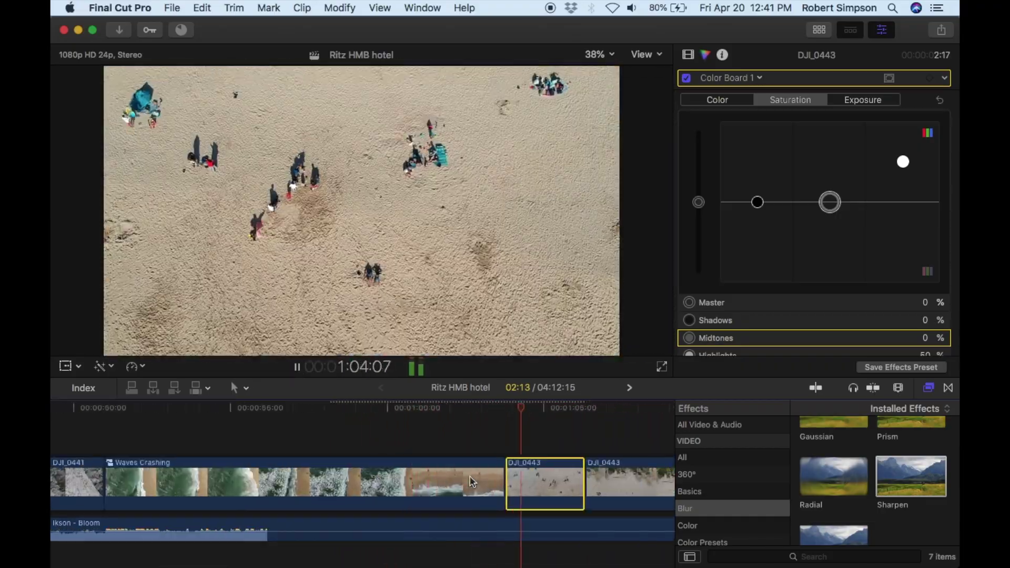
{"action": "key", "text": "space"}
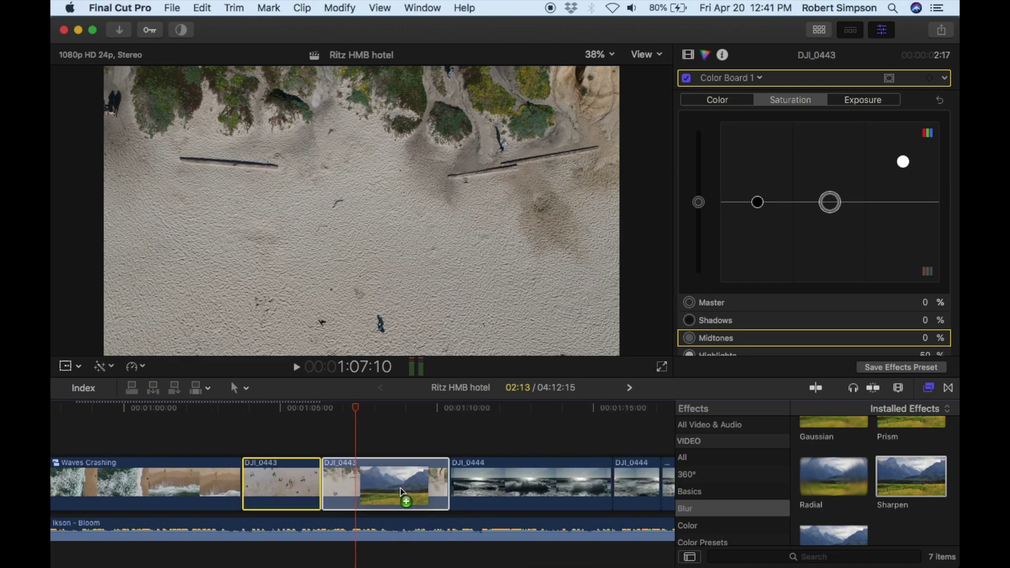
Apply the Sharpen effect to the second DJI_0443 clip and set its exposure to Highlights 14%, Midtones 9% and Shadows -2%.
{"action": "key", "text": "ctrl+super+e"}
{"action": "left_click", "coordinate": [349, 480]}
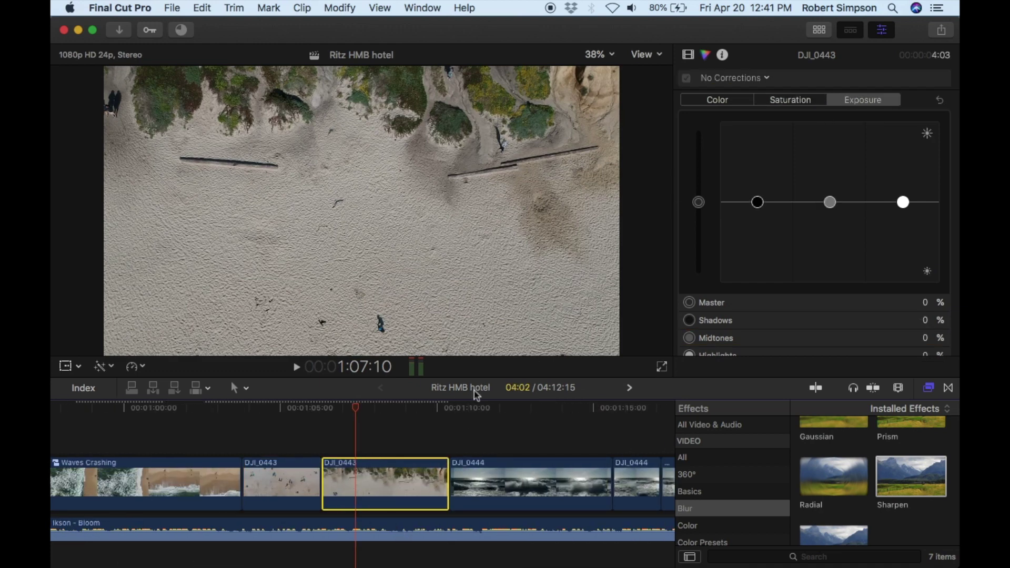
{"action": "scroll", "coordinate": [915, 331], "scroll_direction": "down", "scroll_amount": 2}
{"action": "left_click", "coordinate": [925, 341]}
{"action": "type", "text": "14"}
{"action": "key", "text": "shift+Tab"}
{"action": "type", "text": "9"}
{"action": "key", "text": "shift+Tab"}
{"action": "type", "text": "-2"}
{"action": "scroll", "coordinate": [829, 188], "scroll_direction": "up", "scroll_amount": 2}
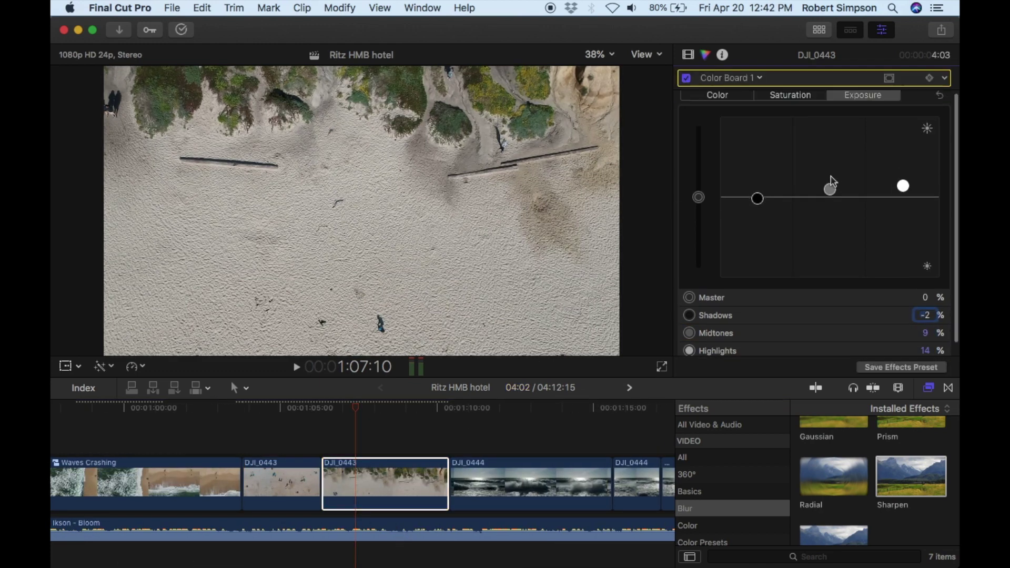
Match the highlights saturation of the second DJI_0443 clip to that of the first DJI_0443 clip.
{"action": "left_click", "coordinate": [790, 98]}
{"action": "left_click", "coordinate": [294, 472]}
{"action": "scroll", "coordinate": [786, 276], "scroll_direction": "down", "scroll_amount": 2}
{"action": "left_click", "coordinate": [387, 476]}
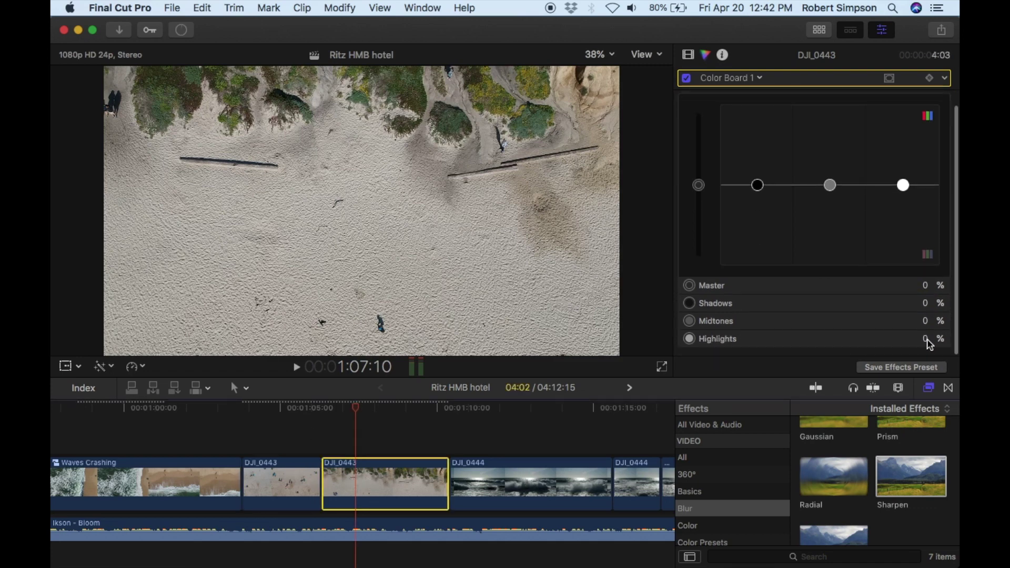
{"action": "left_click", "coordinate": [910, 339]}
Set the second DJI_0443 clip's color highlights to 37° and 30% like the first one, and compare the two clips.
{"action": "key", "text": "ctrl+super+c"}
{"action": "left_click", "coordinate": [281, 481]}
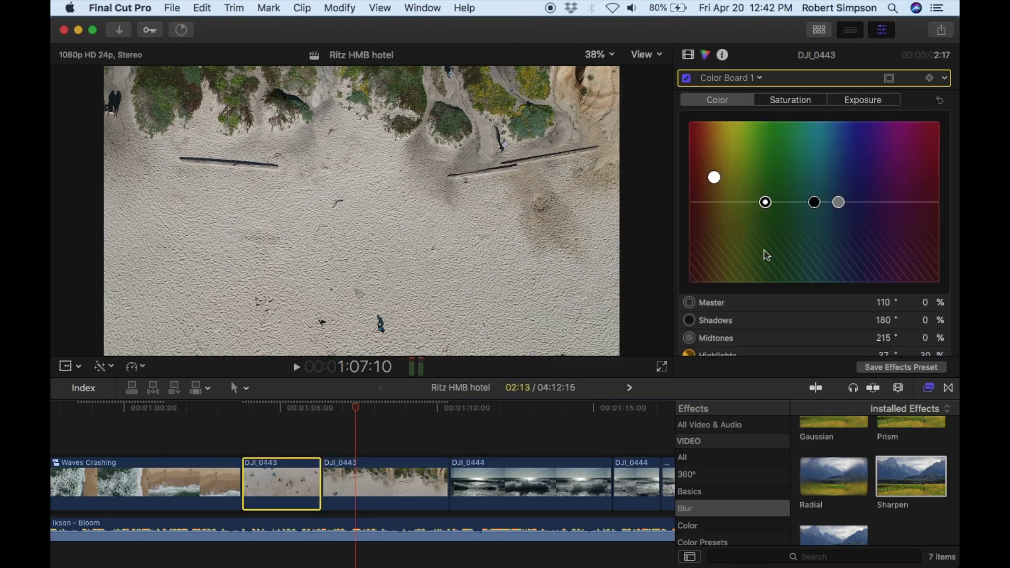
{"action": "left_click", "coordinate": [387, 482]}
{"action": "scroll", "coordinate": [814, 236], "scroll_direction": "down", "scroll_amount": 1}
{"action": "left_click", "coordinate": [884, 338]}
{"action": "type", "text": "3730"}
{"action": "key", "text": "Return"}
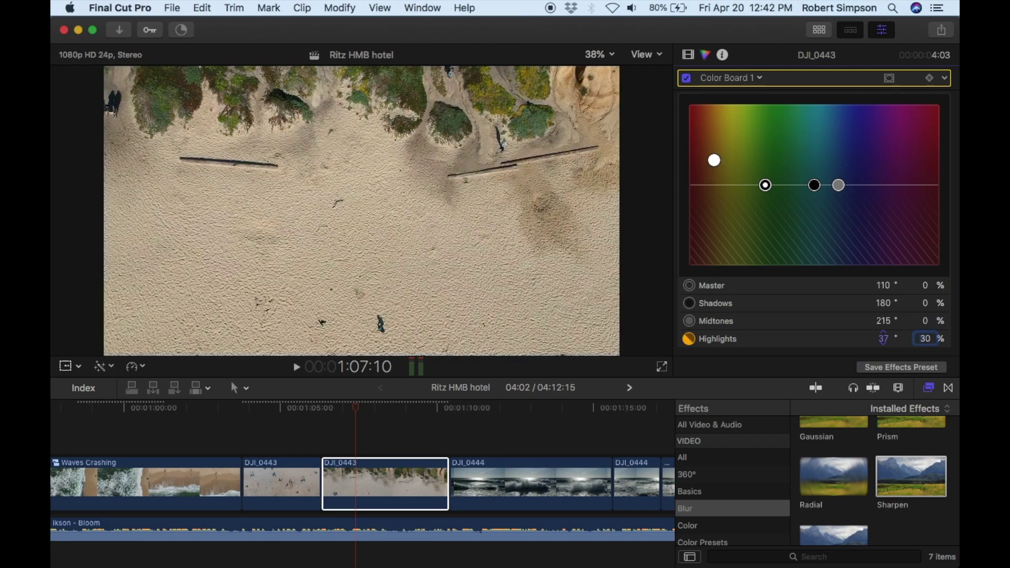
{"action": "left_click", "coordinate": [297, 409]}
{"action": "left_click", "coordinate": [348, 408]}
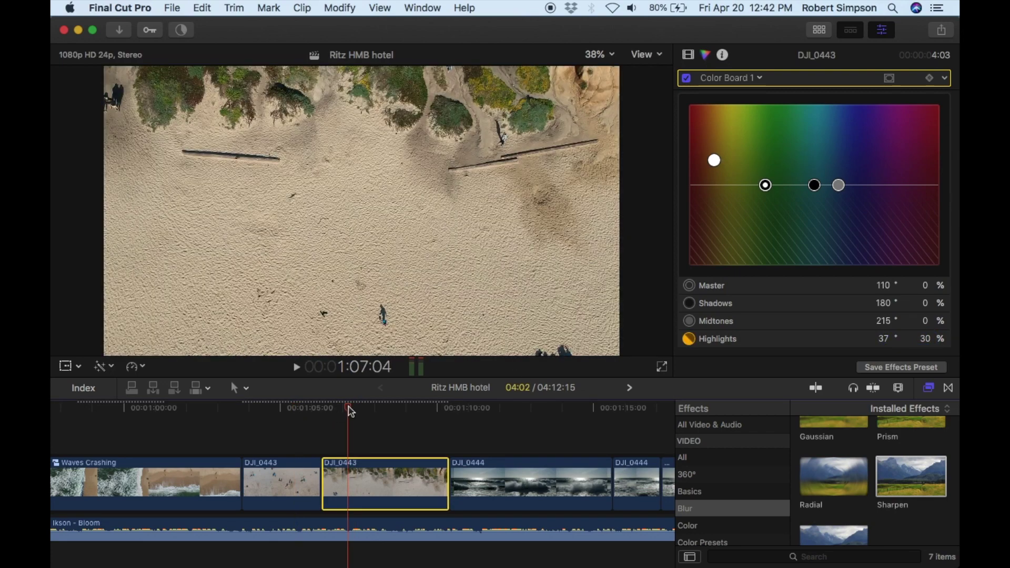
{"action": "left_click", "coordinate": [284, 408]}
{"action": "left_click", "coordinate": [364, 408]}
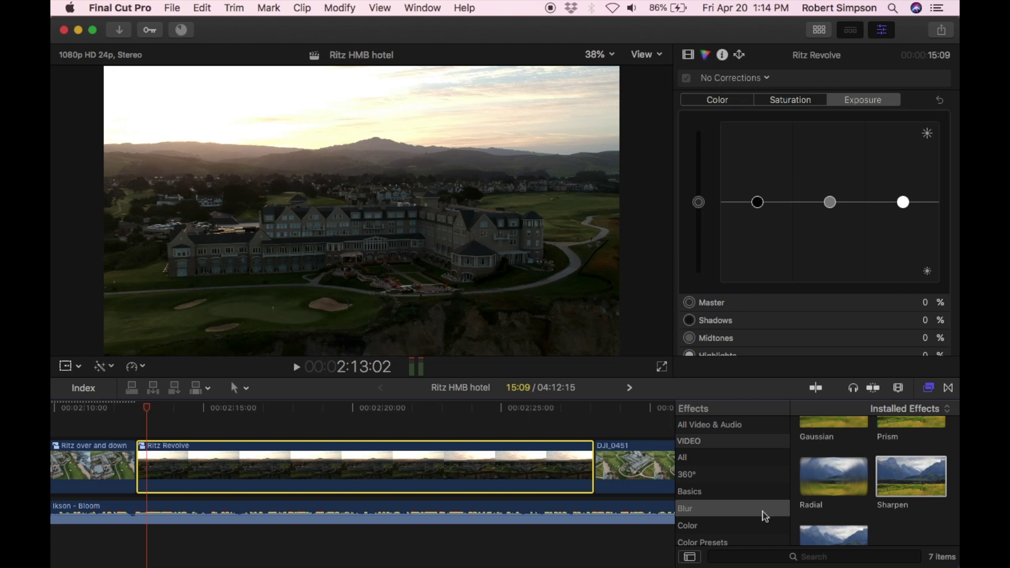
Apply the Sharpen effect to the Ritz Revolve clip, set its exposure highlights to 50%, and slightly lower shadows and raise midtones.
{"action": "left_click_drag", "start_coordinate": [765, 516], "coordinate": [494, 462]}
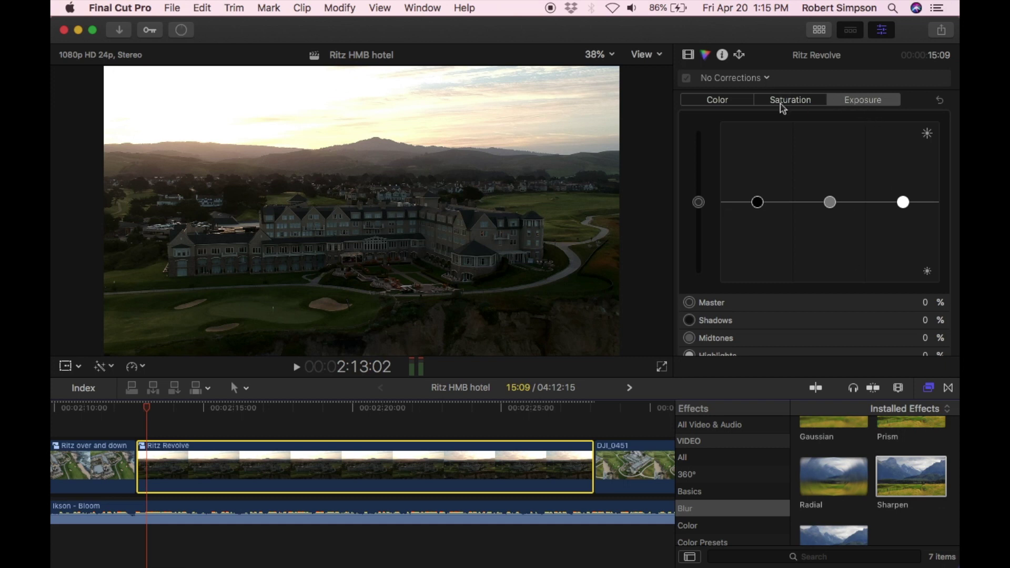
{"action": "left_click_drag", "start_coordinate": [904, 204], "coordinate": [902, 163]}
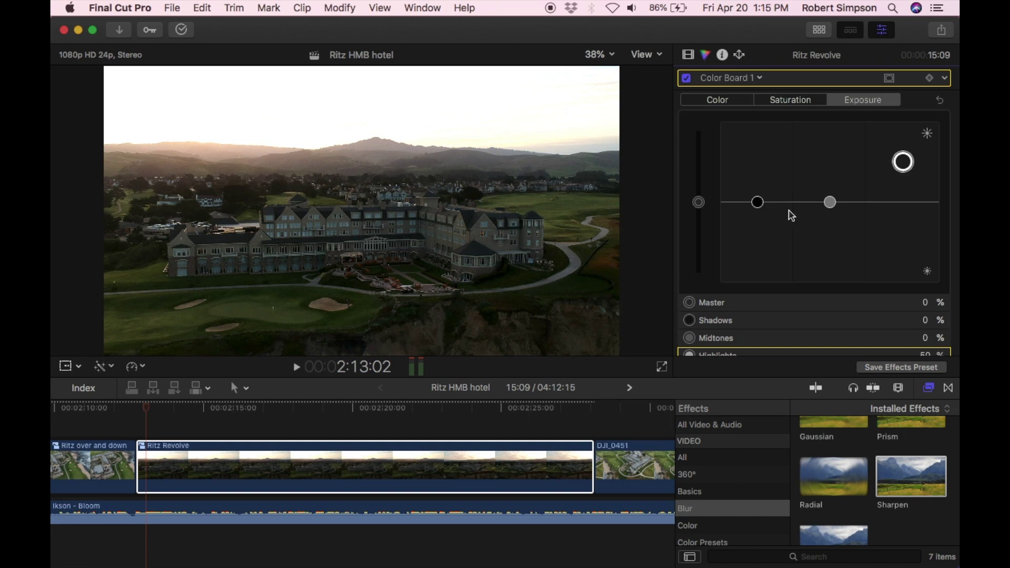
{"action": "left_click_drag", "start_coordinate": [757, 202], "coordinate": [759, 209]}
{"action": "left_click_drag", "start_coordinate": [828, 204], "coordinate": [829, 197]}
Set the highlights saturation of the Ritz Revolve clip to 50%.
{"action": "left_click", "coordinate": [801, 103]}
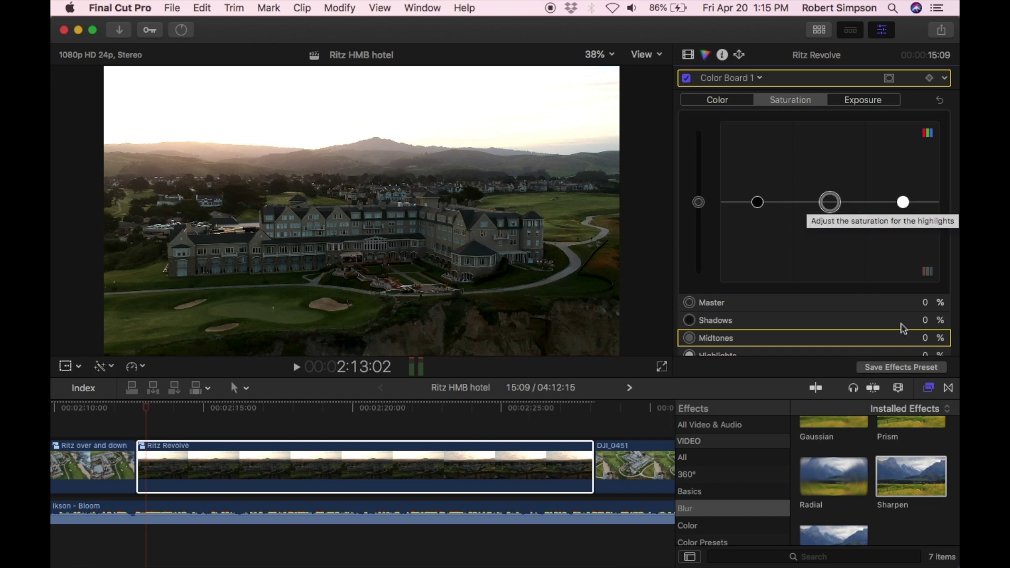
{"action": "scroll", "coordinate": [914, 330], "scroll_direction": "down", "scroll_amount": 2}
{"action": "scroll", "coordinate": [914, 330], "scroll_direction": "up", "scroll_amount": 1}
{"action": "left_click", "coordinate": [923, 338]}
{"action": "type", "text": "50"}
{"action": "key", "text": "Return"}
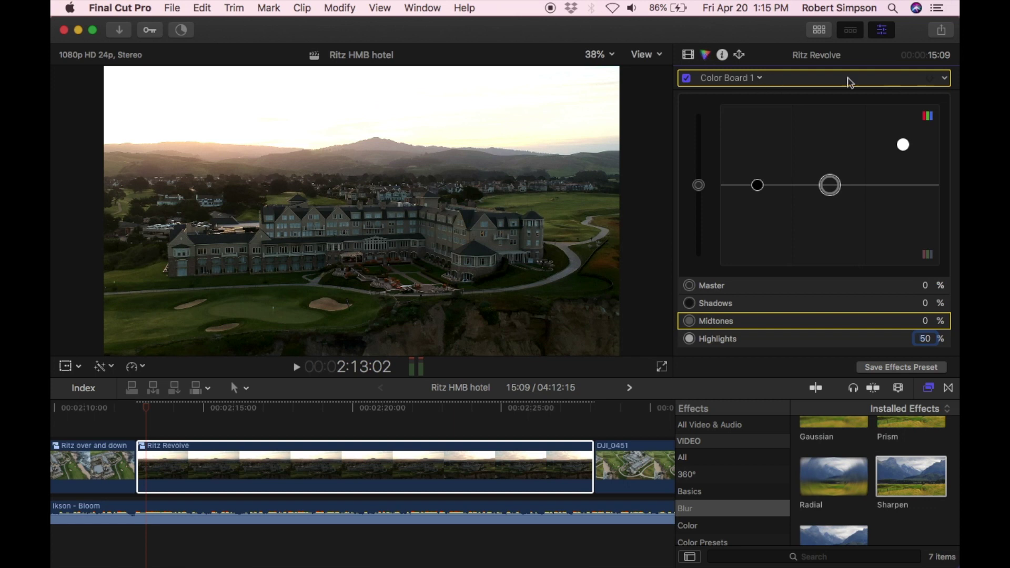
Add a shape mask to the Ritz Revolve clip's Color Board 1 and reshape it into a wide rectangle covering everything below the horizon.
{"action": "left_click", "coordinate": [888, 78]}
{"action": "left_click", "coordinate": [810, 86]}
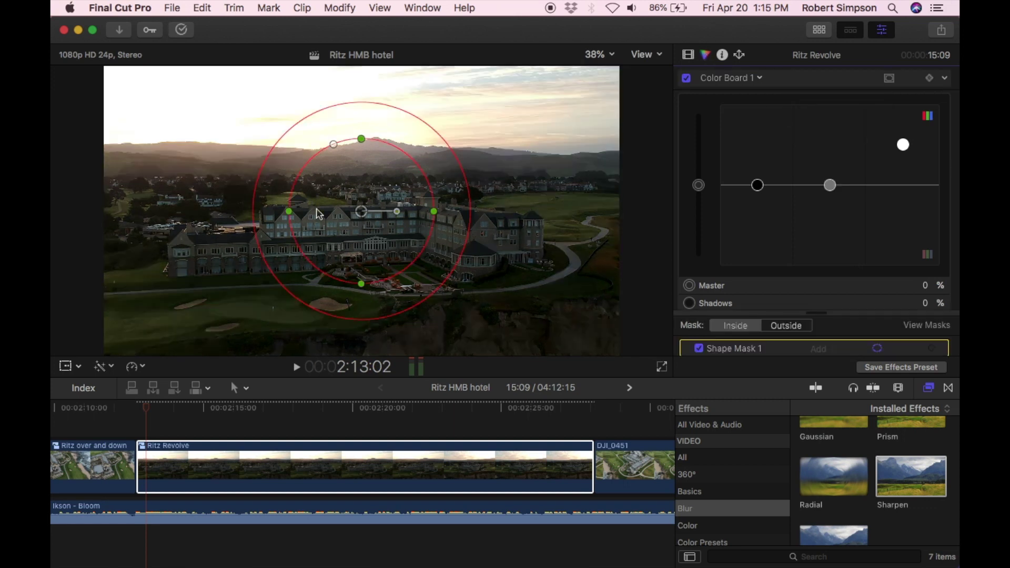
{"action": "left_click_drag", "start_coordinate": [334, 144], "coordinate": [245, 142]}
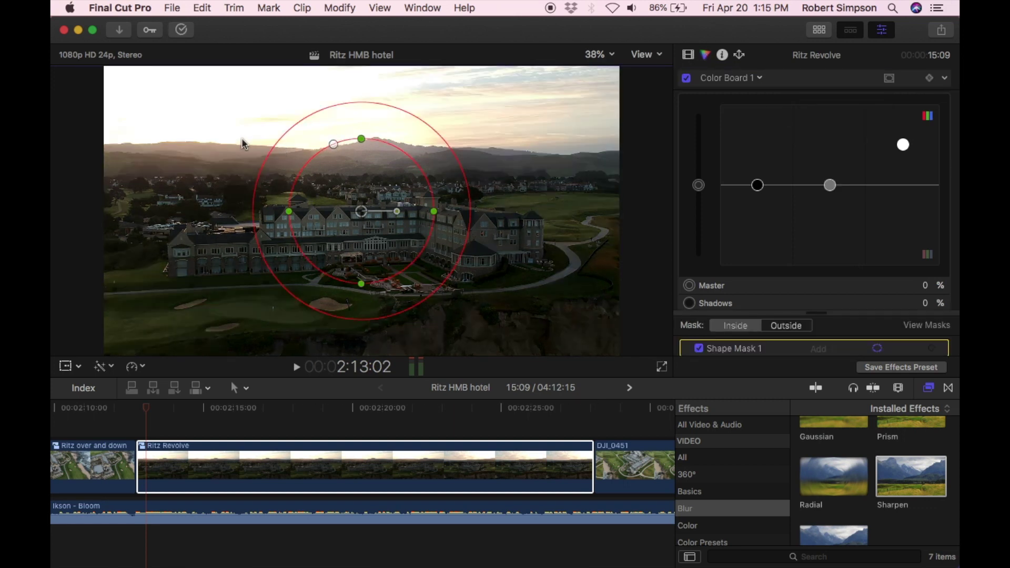
{"action": "left_click_drag", "start_coordinate": [291, 216], "coordinate": [75, 209]}
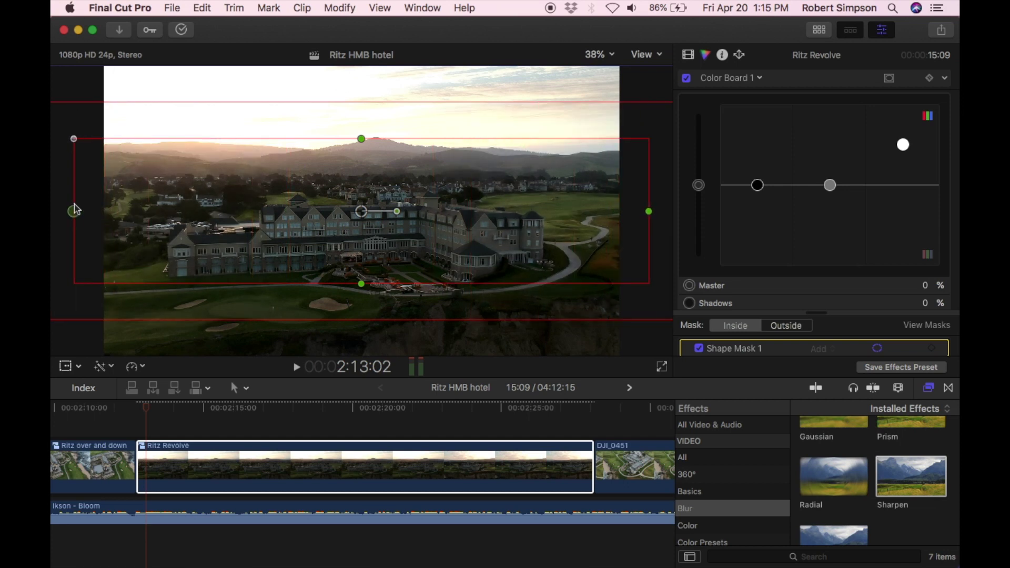
{"action": "left_click_drag", "start_coordinate": [363, 289], "coordinate": [363, 345]}
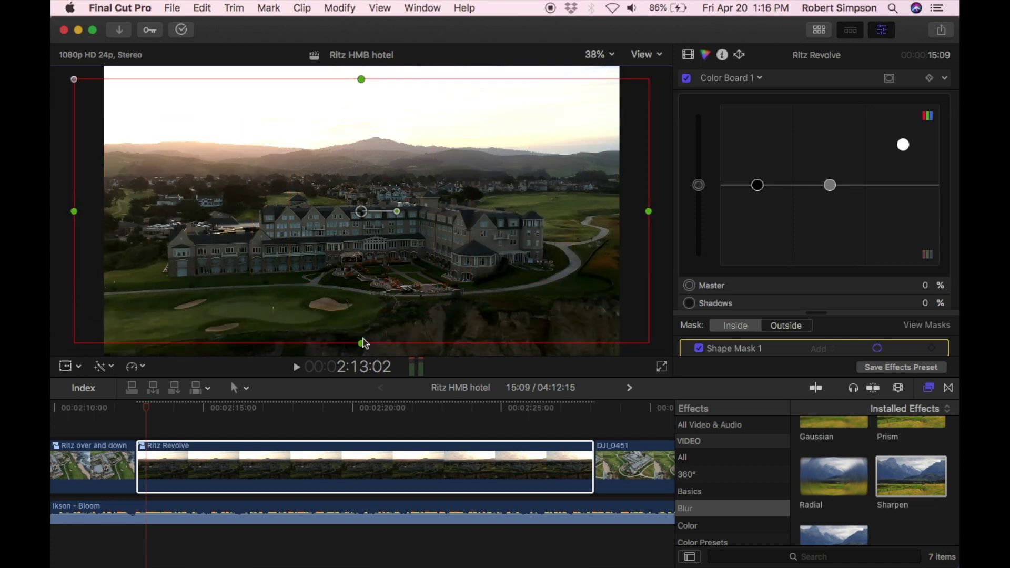
{"action": "left_click_drag", "start_coordinate": [361, 212], "coordinate": [531, 299]}
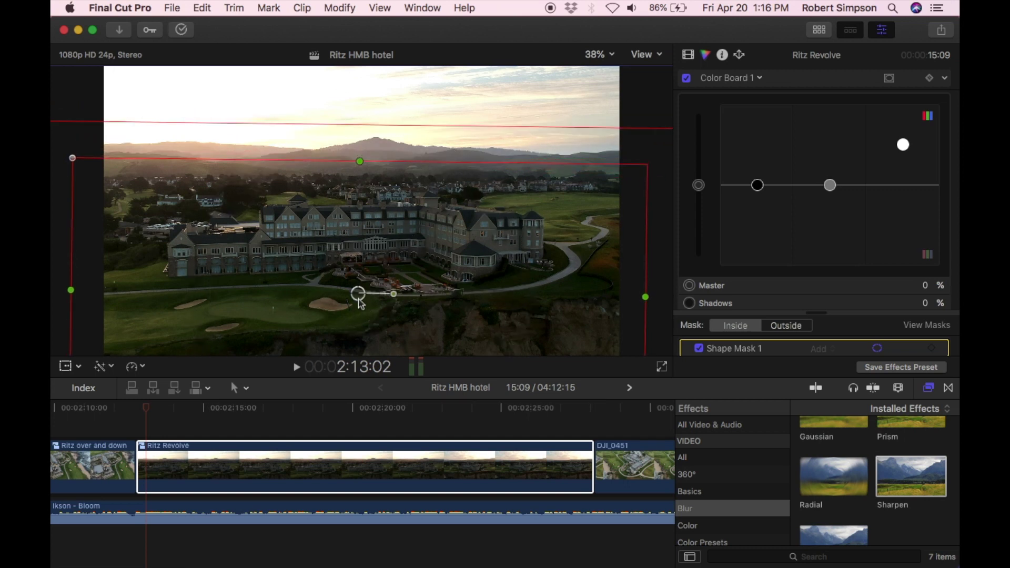
{"action": "left_click_drag", "start_coordinate": [360, 302], "coordinate": [359, 304]}
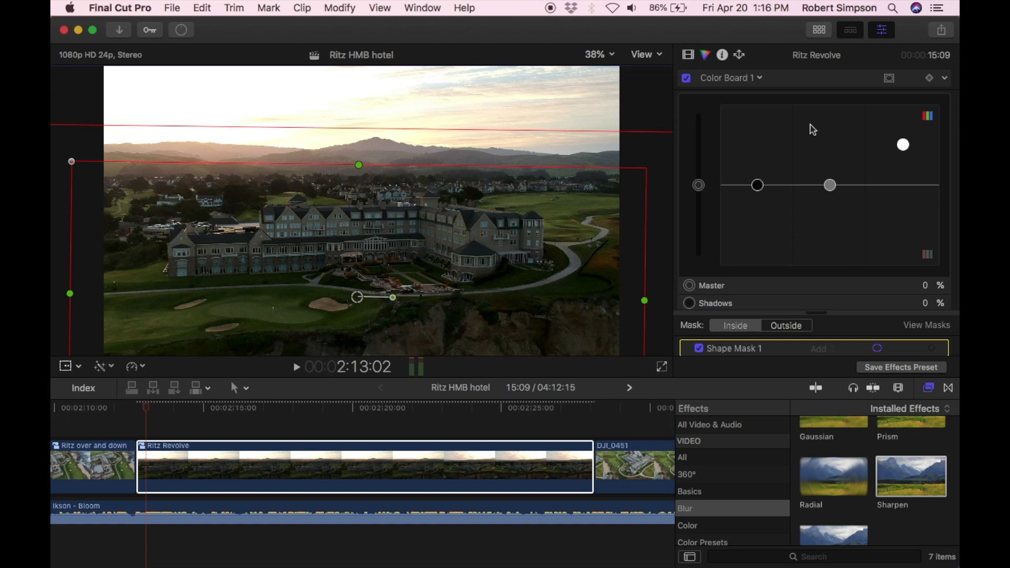
Switch the correction to the area outside the shape mask and lower its exposure shadows and midtones to darken the sky.
{"action": "left_click", "coordinate": [786, 325]}
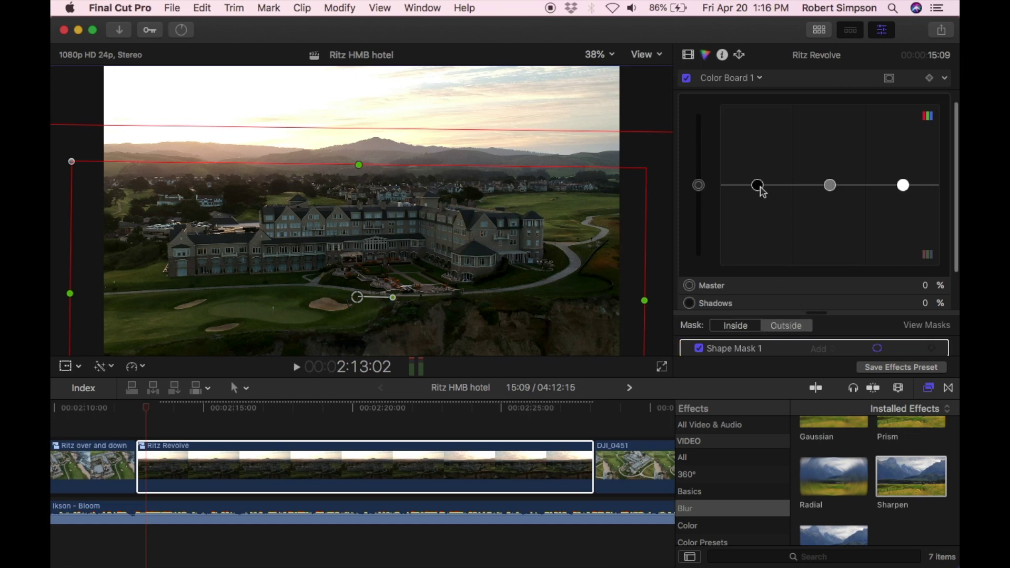
{"action": "left_click_drag", "start_coordinate": [758, 188], "coordinate": [759, 223]}
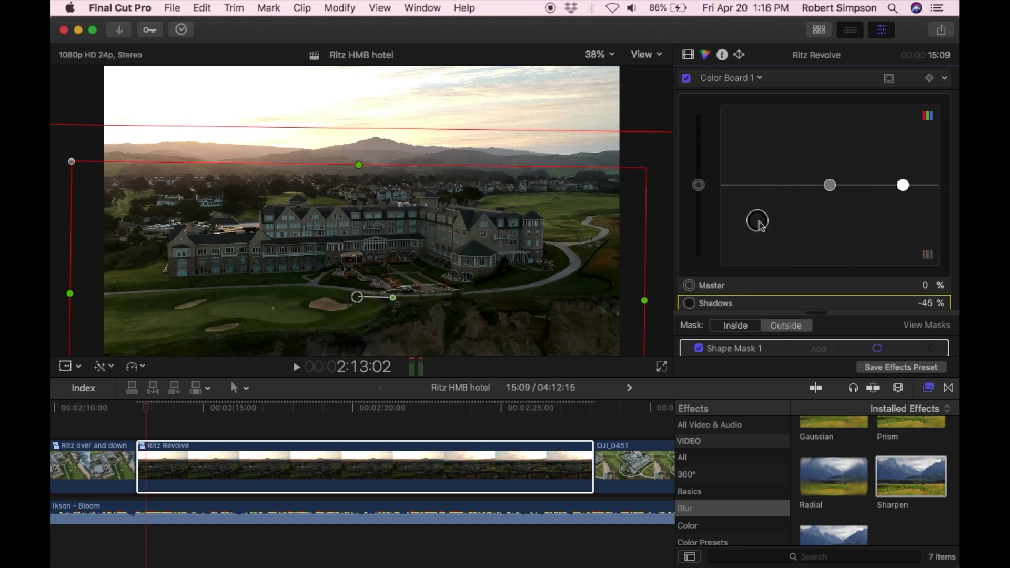
{"action": "scroll", "coordinate": [795, 173], "scroll_direction": "up", "scroll_amount": 2}
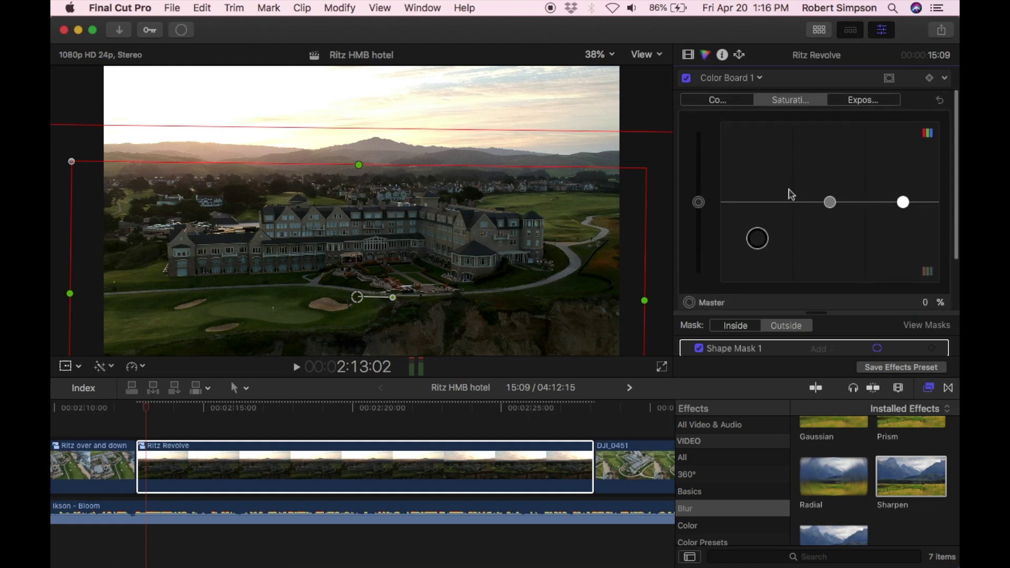
{"action": "left_click", "coordinate": [856, 101]}
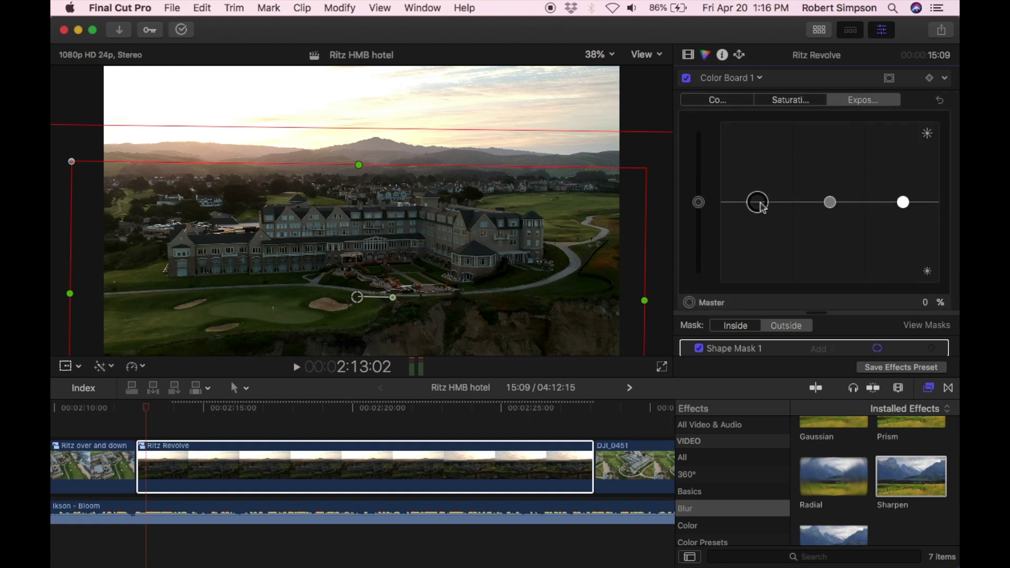
{"action": "left_click_drag", "start_coordinate": [761, 206], "coordinate": [762, 244]}
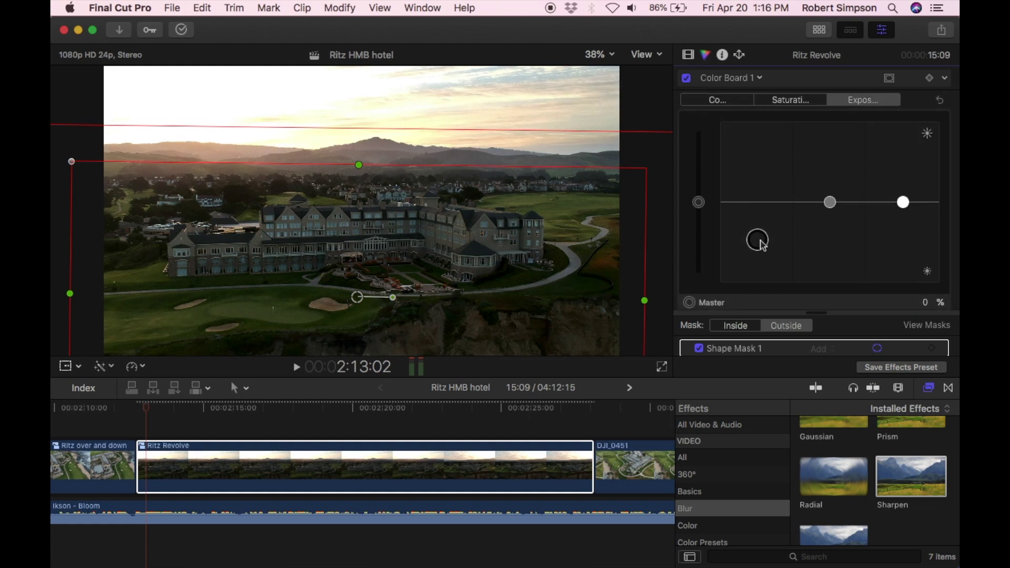
{"action": "left_click_drag", "start_coordinate": [829, 201], "coordinate": [831, 240]}
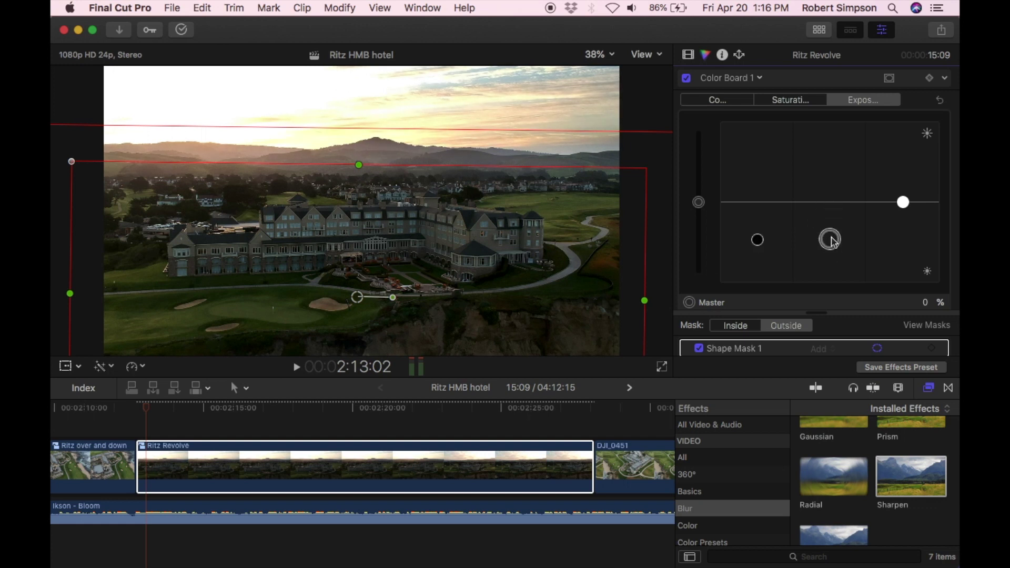
Set the highlights saturation outside the shape mask to 50%.
{"action": "left_click", "coordinate": [791, 100]}
{"action": "scroll", "coordinate": [863, 221], "scroll_direction": "down", "scroll_amount": 3}
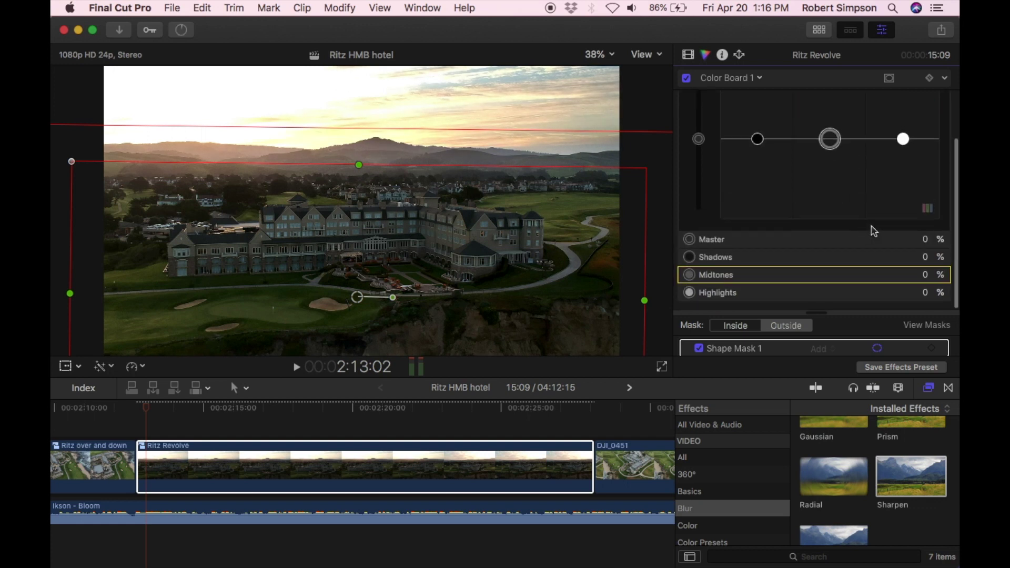
{"action": "left_click", "coordinate": [925, 293]}
{"action": "type", "text": "50"}
{"action": "key", "text": "Return"}
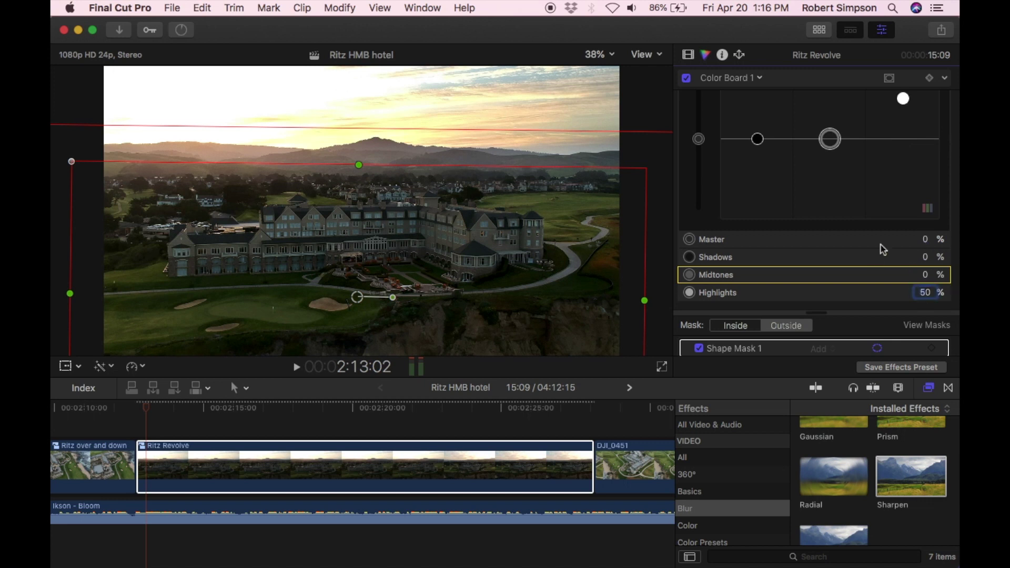
{"action": "scroll", "coordinate": [789, 155], "scroll_direction": "up", "scroll_amount": 3}
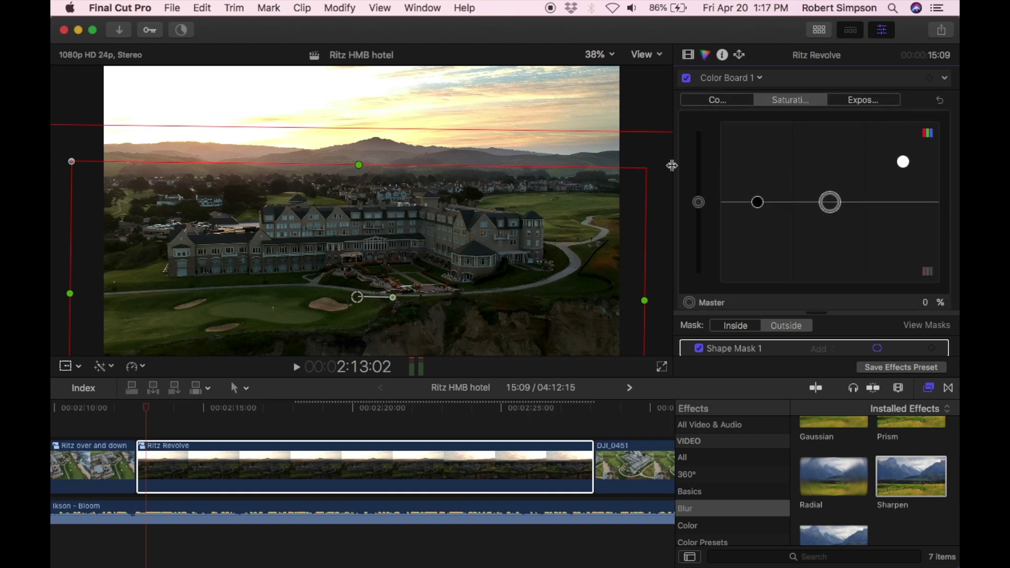
Keyframe Shape Mask 1 at the start of Ritz Revolve, and at 2:15:00 rotate it slightly and lower its top edge to fit the horizon.
{"action": "left_click", "coordinate": [689, 55]}
{"action": "left_click_drag", "start_coordinate": [145, 407], "coordinate": [139, 406]}
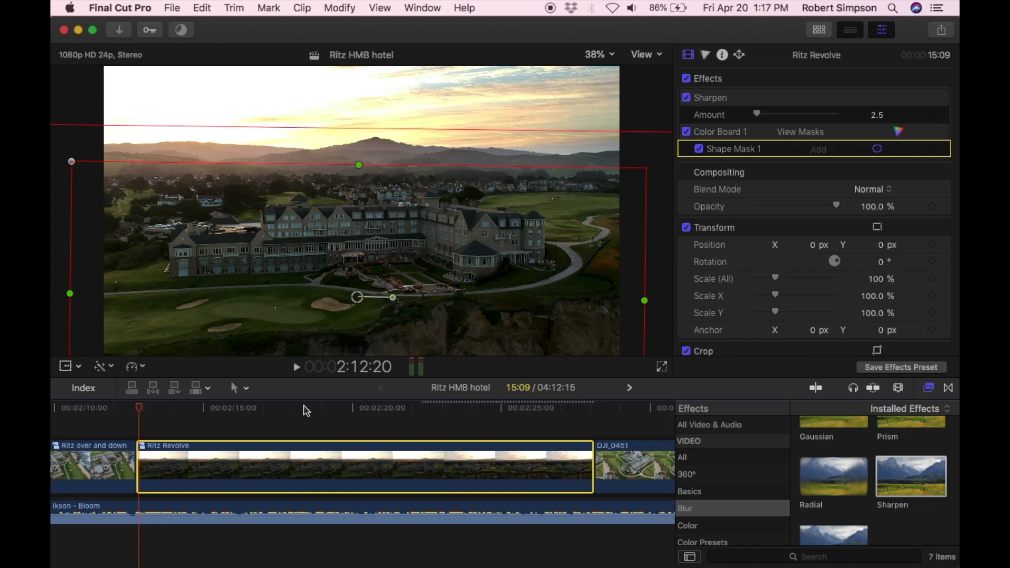
{"action": "left_click", "coordinate": [931, 149]}
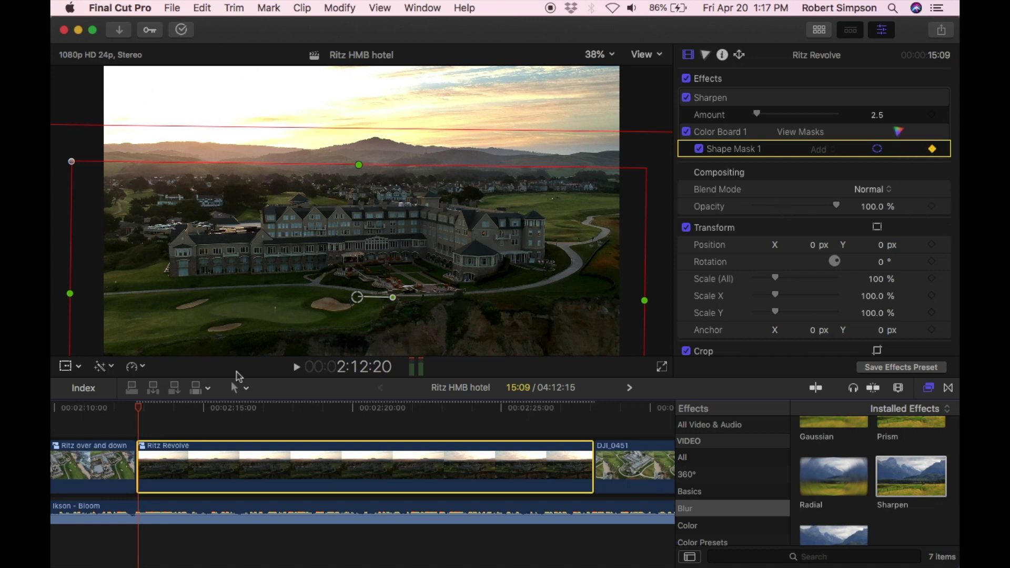
{"action": "left_click", "coordinate": [205, 409]}
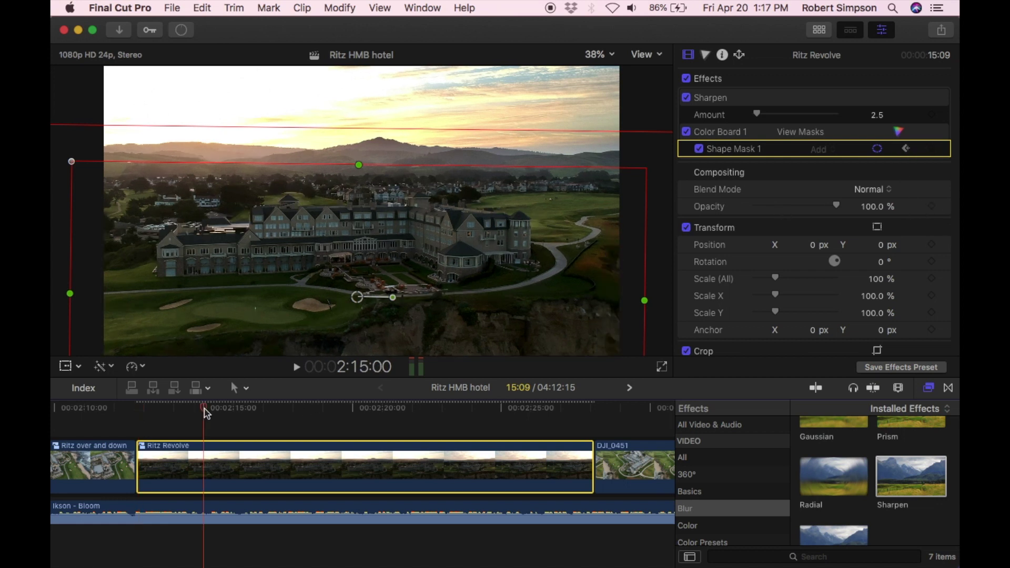
{"action": "left_click_drag", "start_coordinate": [394, 300], "coordinate": [439, 299]}
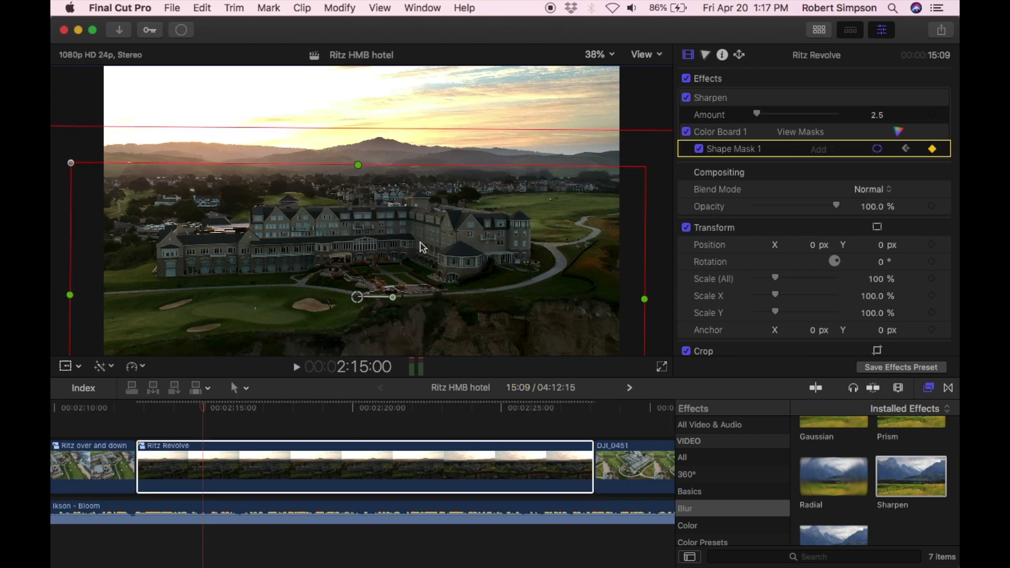
{"action": "left_click_drag", "start_coordinate": [358, 166], "coordinate": [358, 169]}
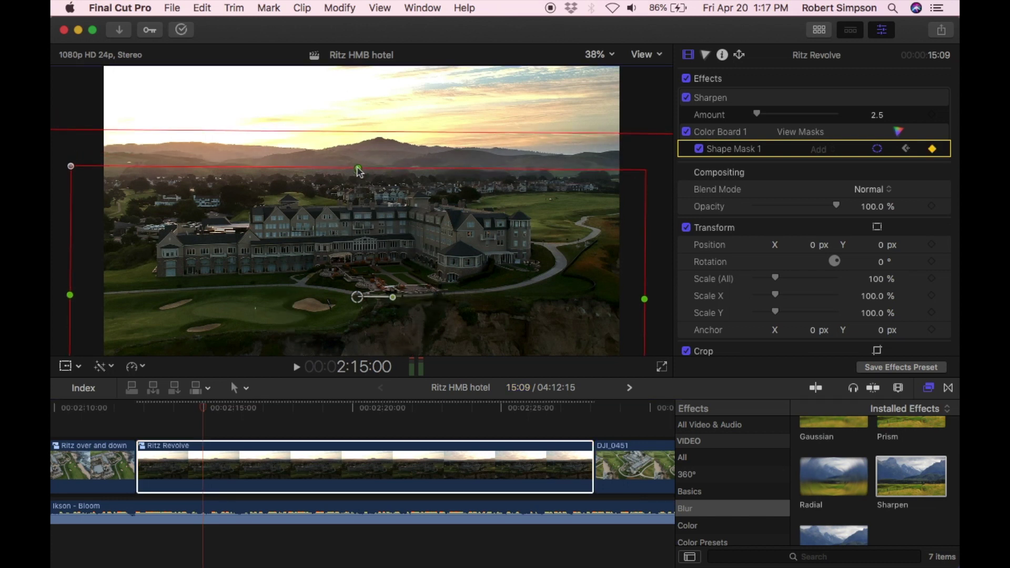
Check the mask against the horizon through the clip and keyframe Shape Mask 1 at 2:22:22, just before the view jumps.
{"action": "left_click", "coordinate": [264, 409]}
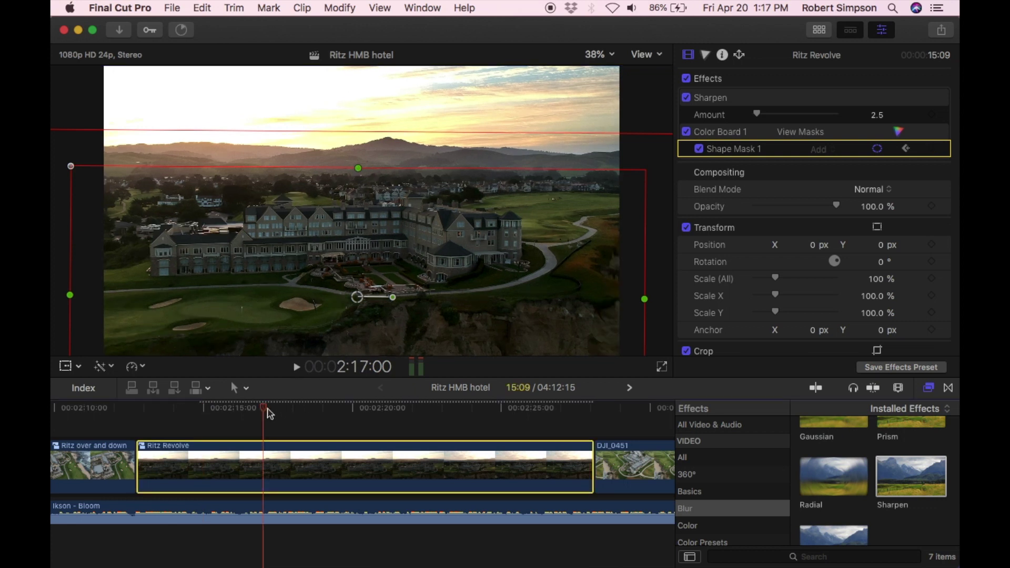
{"action": "left_click", "coordinate": [324, 409]}
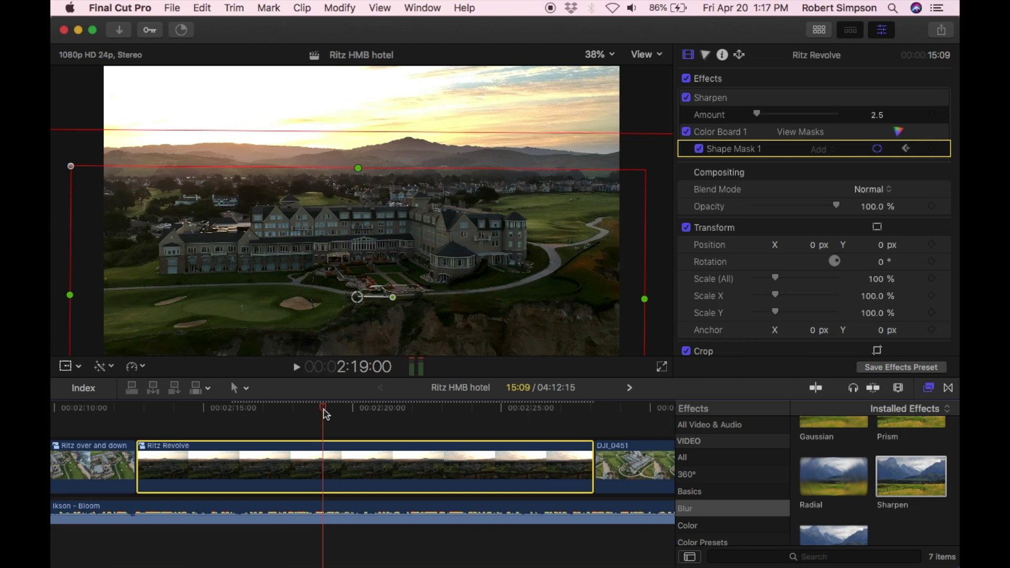
{"action": "left_click", "coordinate": [383, 413]}
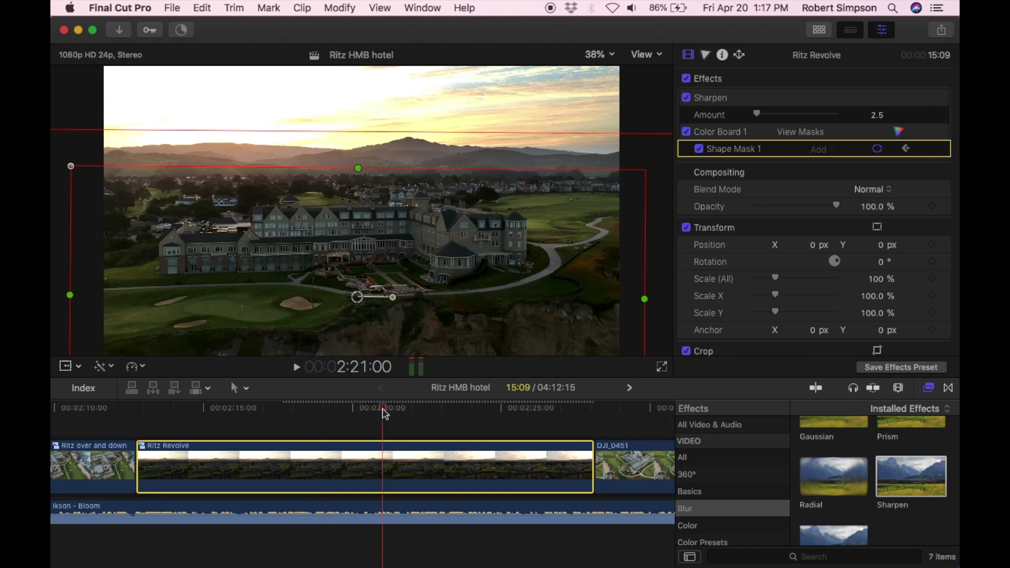
{"action": "left_click", "coordinate": [323, 409]}
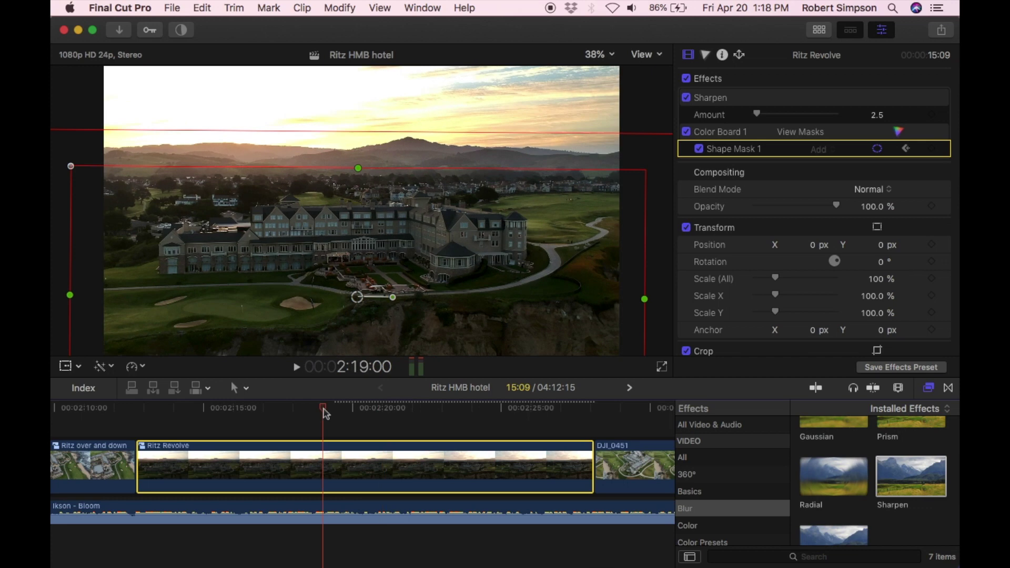
{"action": "left_click", "coordinate": [385, 413]}
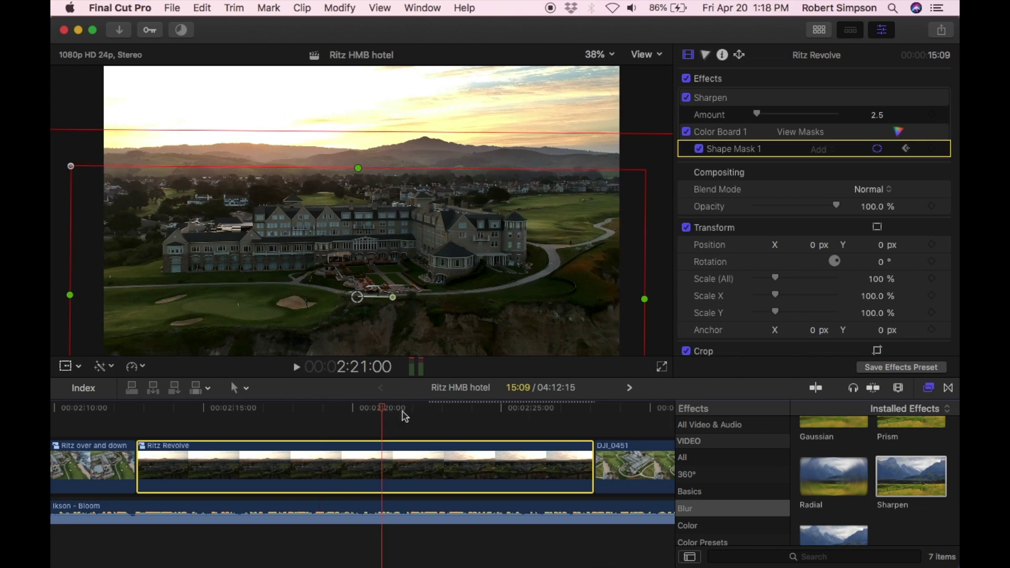
{"action": "left_click", "coordinate": [444, 413]}
{"action": "left_click", "coordinate": [411, 412]}
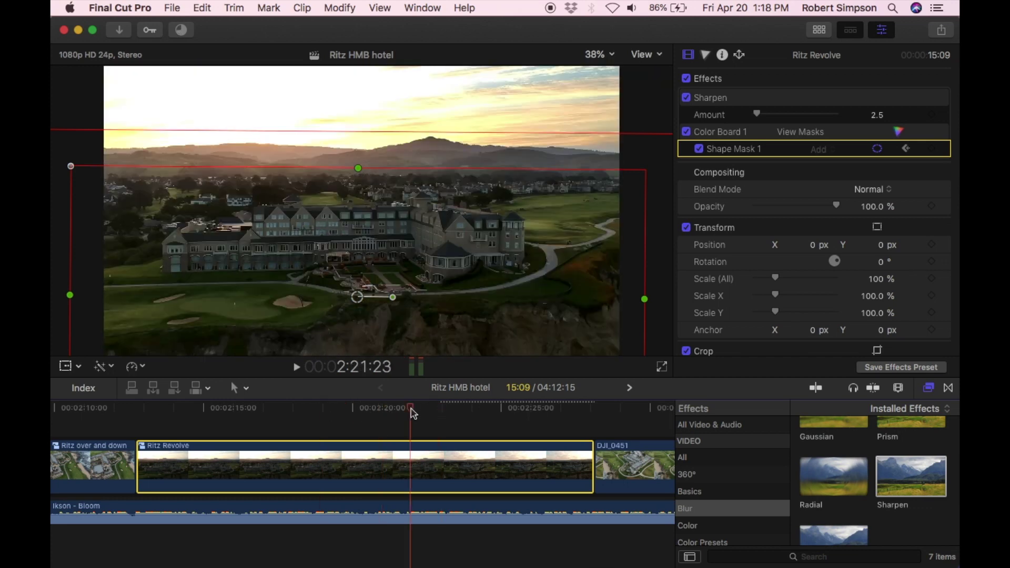
{"action": "left_click_drag", "start_coordinate": [409, 412], "coordinate": [441, 415]}
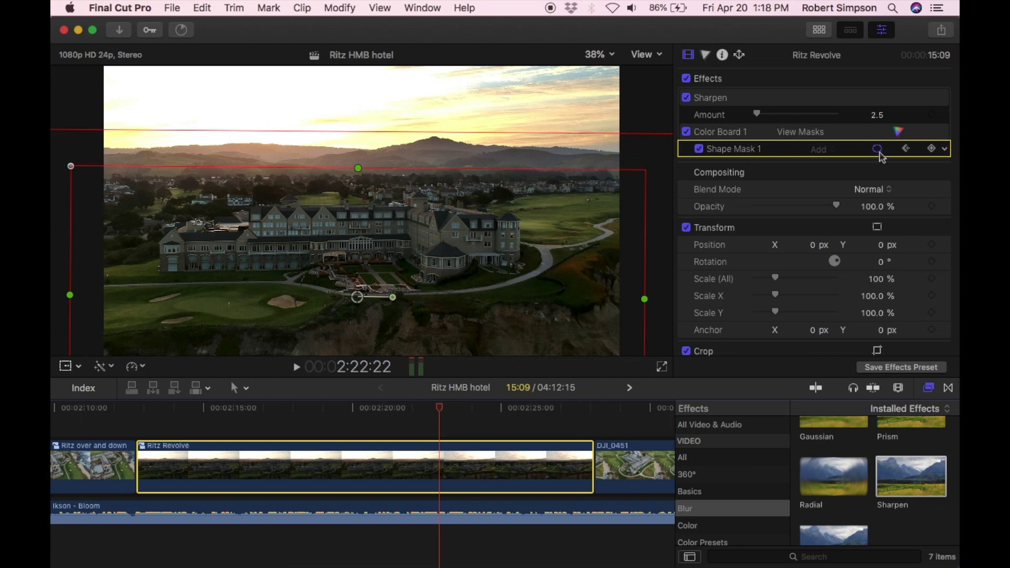
{"action": "left_click", "coordinate": [932, 149]}
Keyframe Shape Mask 1 at 2:22:23, rotate the mask to the new horizon, lower its top edge and slightly tighten the feather.
{"action": "left_click", "coordinate": [441, 412]}
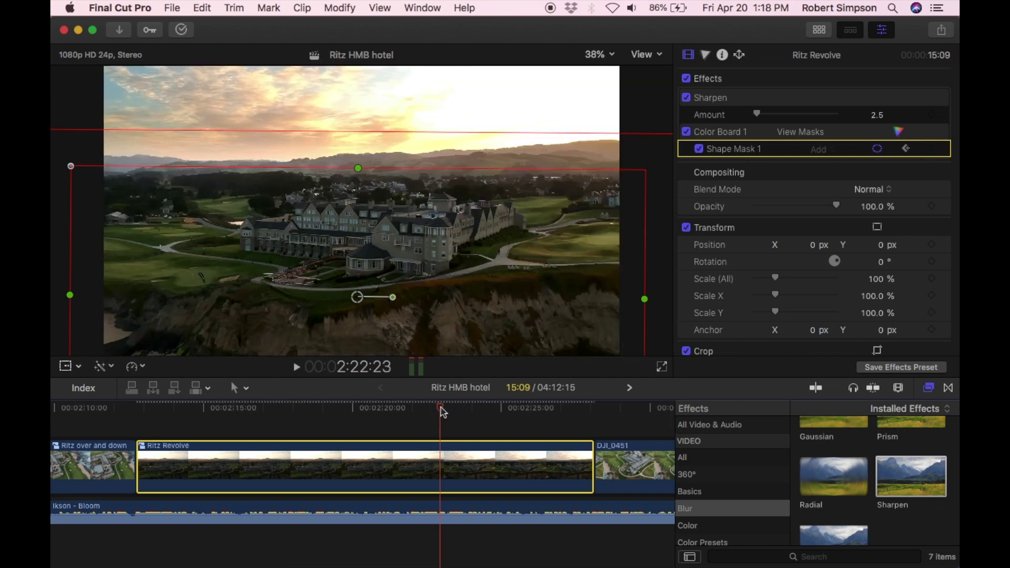
{"action": "left_click", "coordinate": [933, 149]}
{"action": "left_click_drag", "start_coordinate": [393, 298], "coordinate": [463, 295]}
{"action": "left_click_drag", "start_coordinate": [356, 172], "coordinate": [357, 179]}
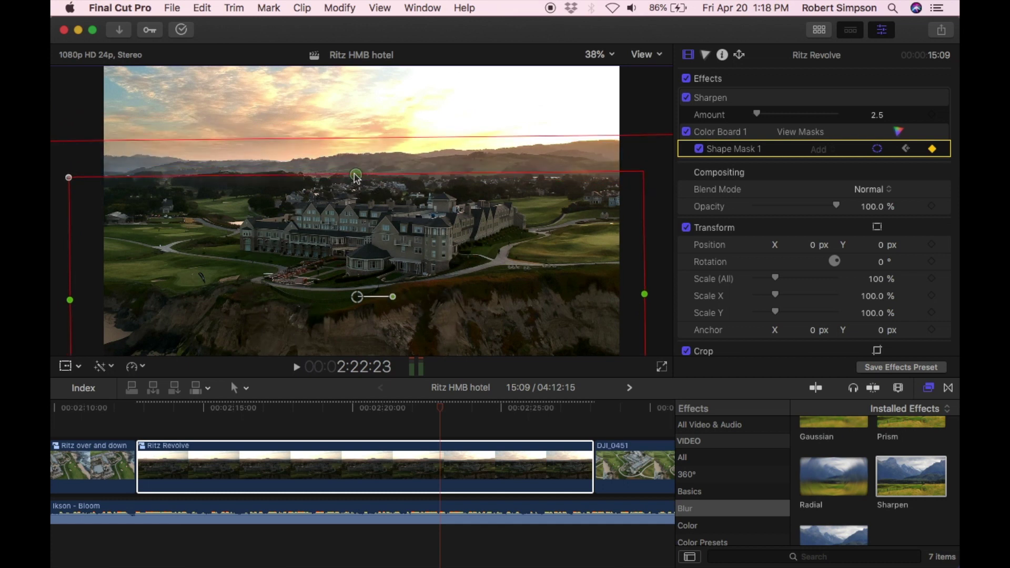
{"action": "left_click_drag", "start_coordinate": [345, 139], "coordinate": [345, 141]}
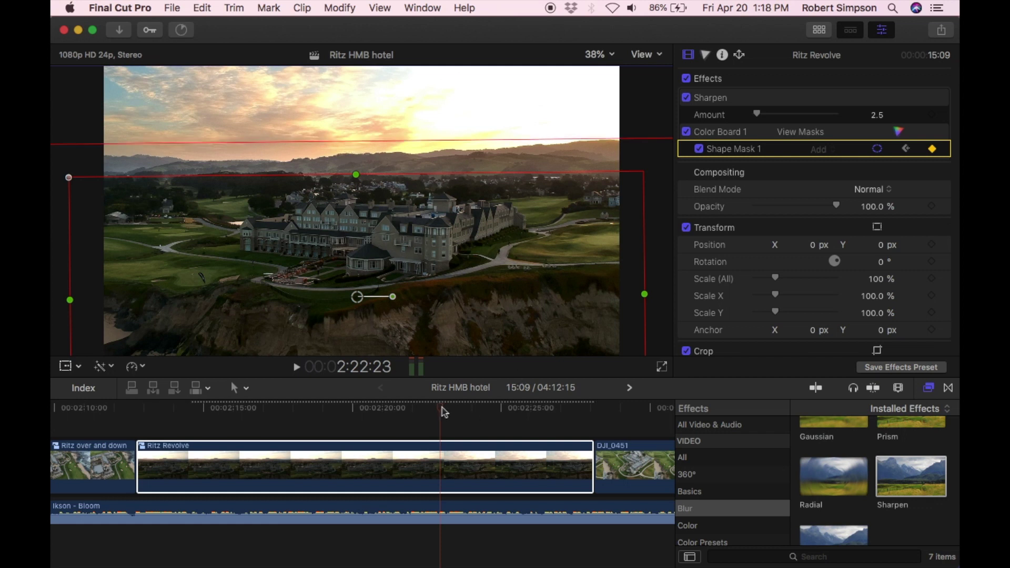
Scrub through the rest of the Ritz Revolve clip and play it back from its start to review the keyframed mask.
{"action": "left_click_drag", "start_coordinate": [443, 412], "coordinate": [585, 415]}
{"action": "left_click", "coordinate": [141, 412]}
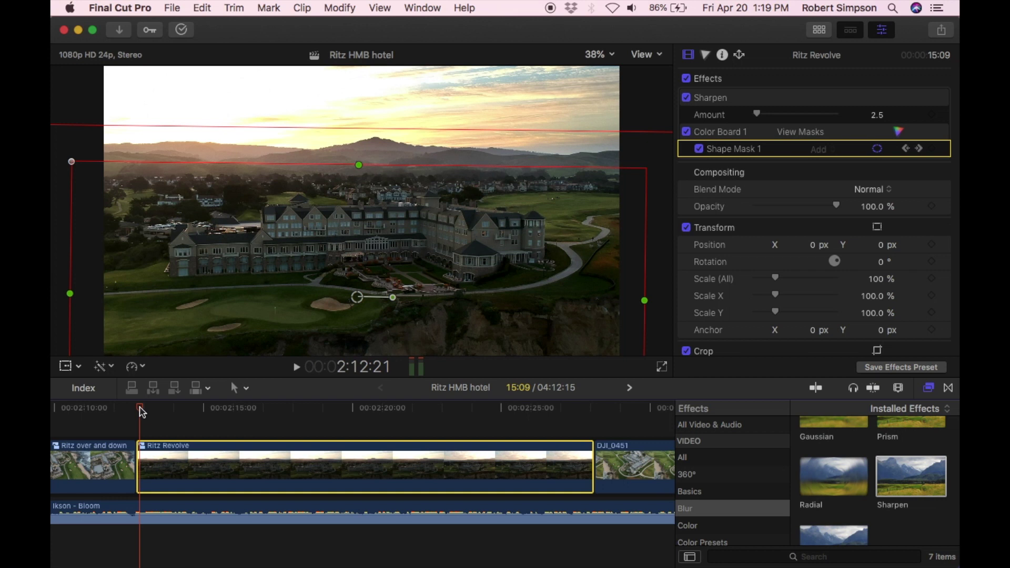
{"action": "left_click", "coordinate": [294, 367]}
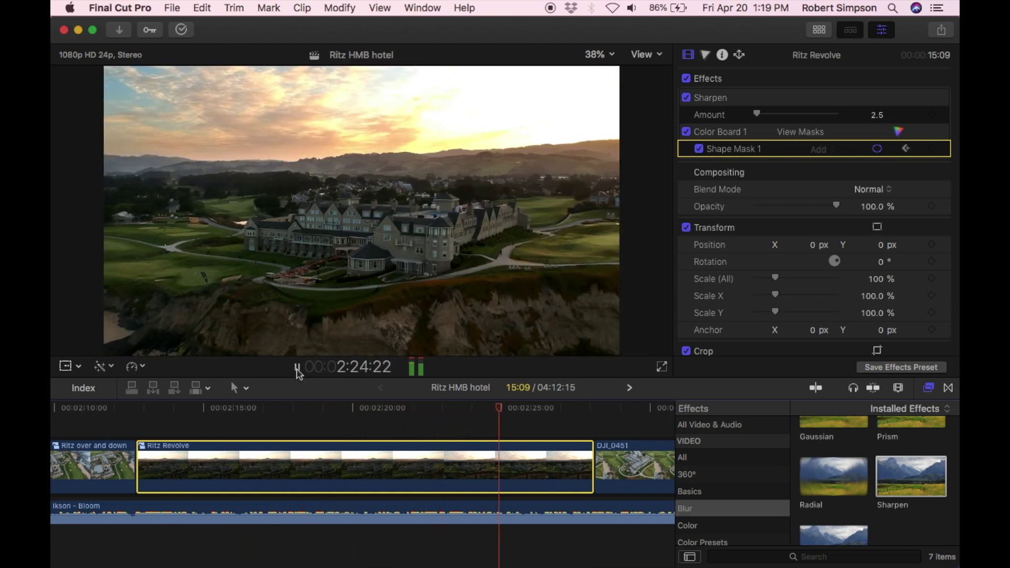
{"action": "left_click", "coordinate": [297, 368]}
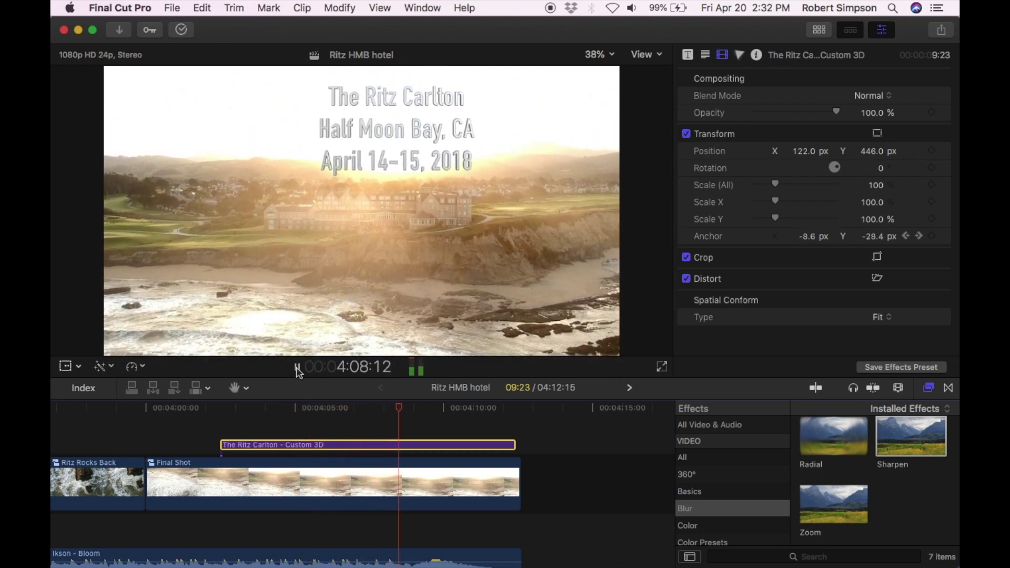
Replay the end title animation over the Final Shot clip, starting from just before the title appears.
{"action": "left_click", "coordinate": [297, 369]}
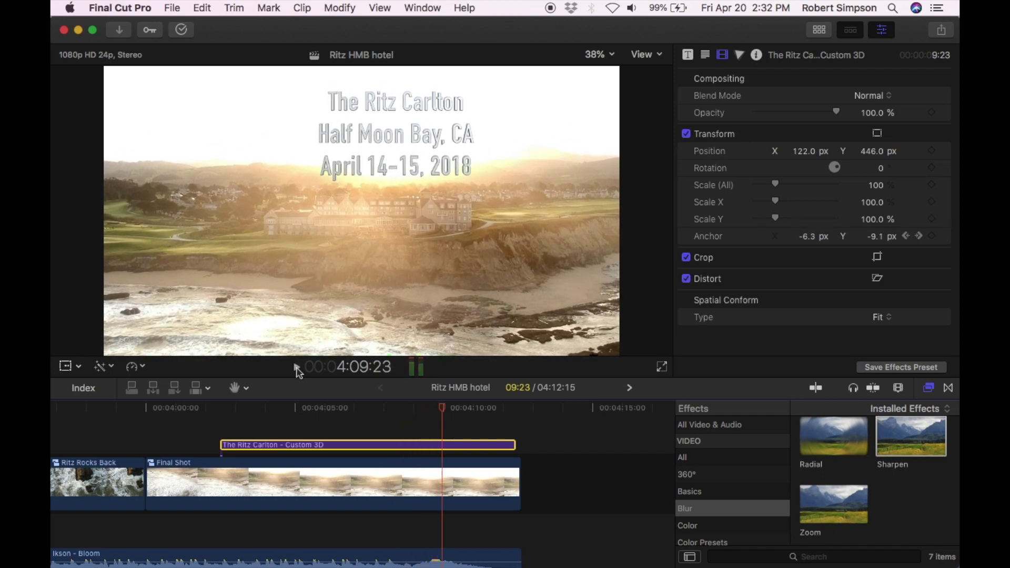
{"action": "left_click", "coordinate": [204, 409]}
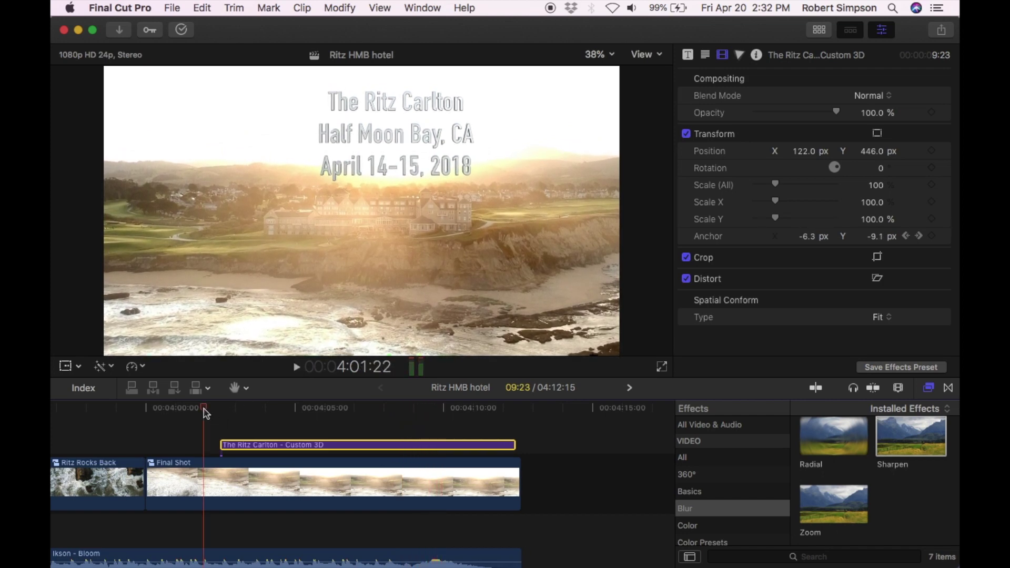
{"action": "left_click", "coordinate": [298, 369]}
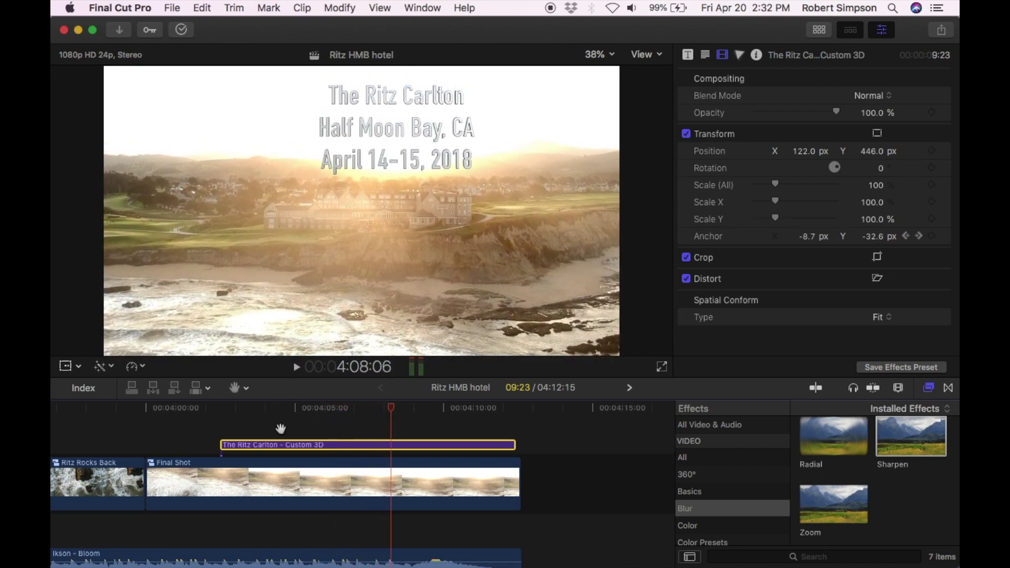
{"action": "left_click", "coordinate": [687, 55]}
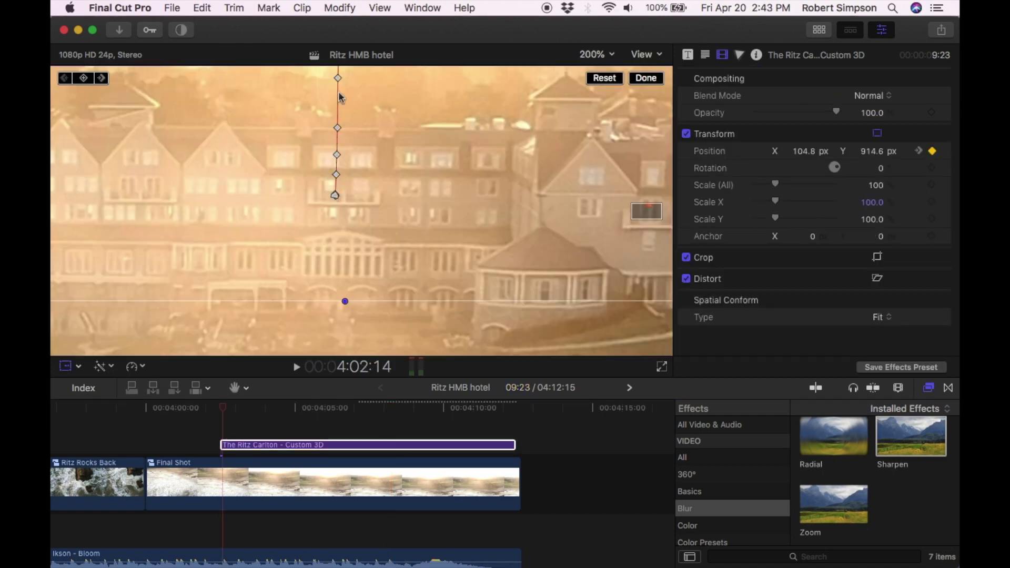
Set the four upper Position keyframes on the end title's motion path to Linear.
{"action": "right_click", "coordinate": [338, 78]}
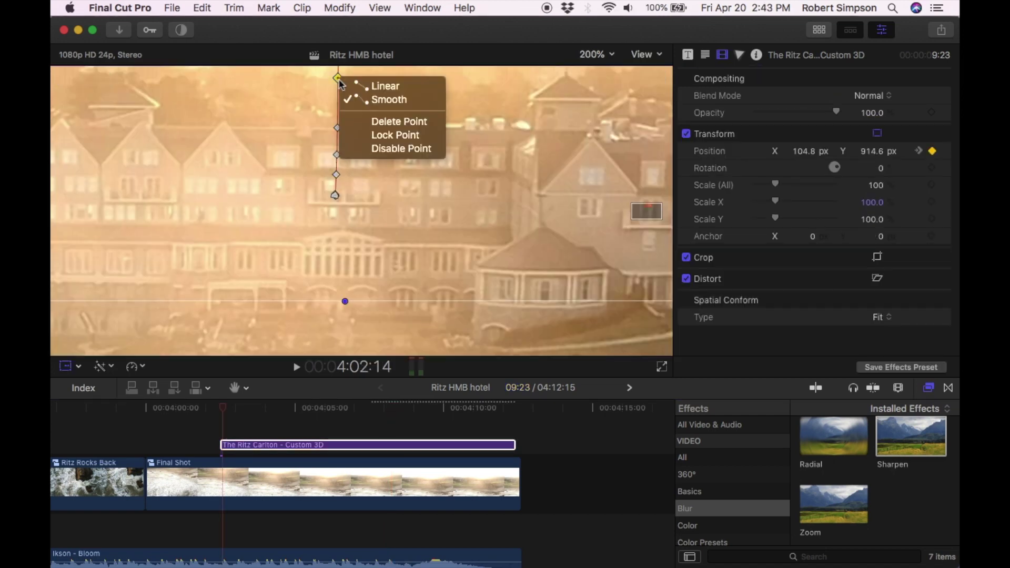
{"action": "left_click", "coordinate": [357, 96]}
{"action": "right_click", "coordinate": [337, 128]}
{"action": "left_click", "coordinate": [373, 136]}
{"action": "right_click", "coordinate": [336, 154]}
{"action": "left_click", "coordinate": [374, 162]}
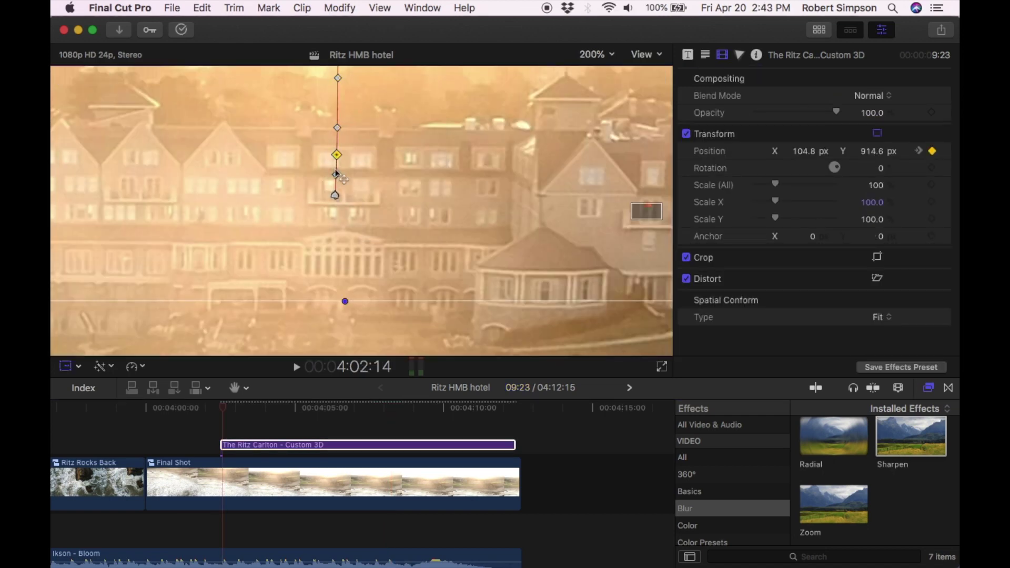
{"action": "right_click", "coordinate": [336, 174]}
{"action": "left_click", "coordinate": [365, 184]}
Set the end title's final Position keyframe at 4:12:01, at the lower end of the motion path, to Linear.
{"action": "left_click", "coordinate": [597, 54]}
{"action": "left_click", "coordinate": [604, 176]}
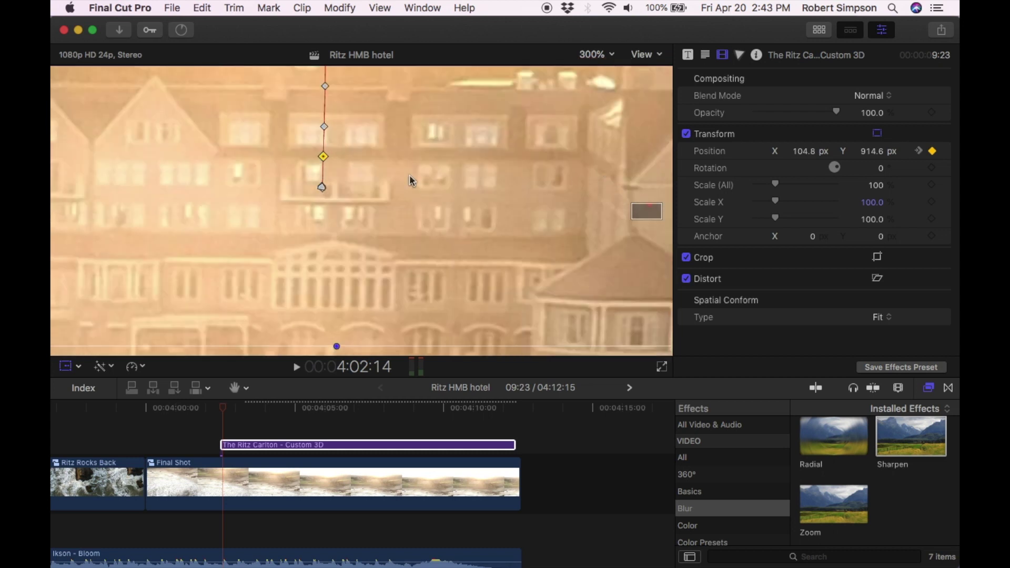
{"action": "left_click", "coordinate": [918, 151]}
{"action": "left_click", "coordinate": [918, 151]}
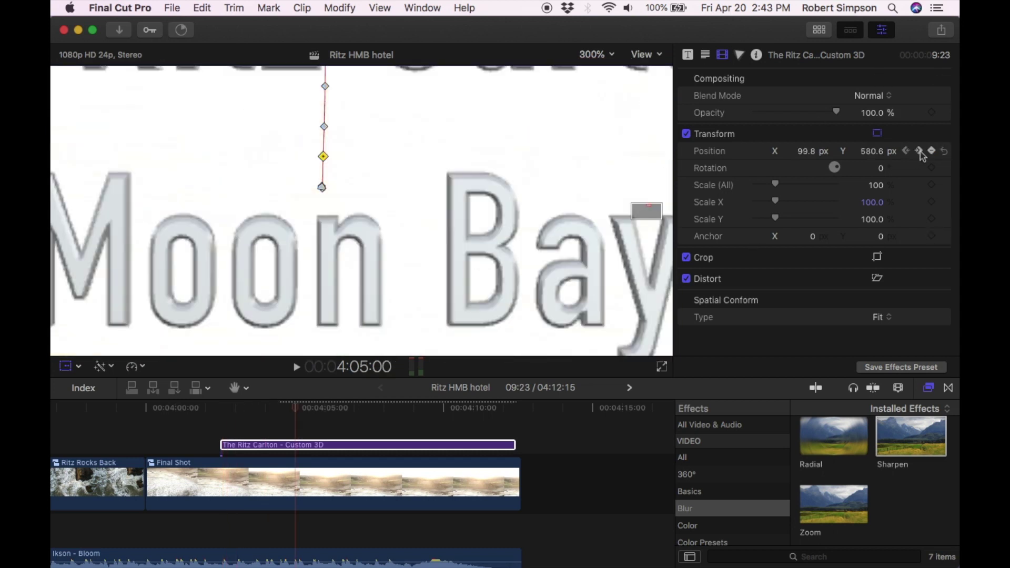
{"action": "left_click", "coordinate": [918, 151]}
{"action": "right_click", "coordinate": [318, 185]}
{"action": "left_click", "coordinate": [340, 193]}
{"action": "left_click", "coordinate": [321, 185]}
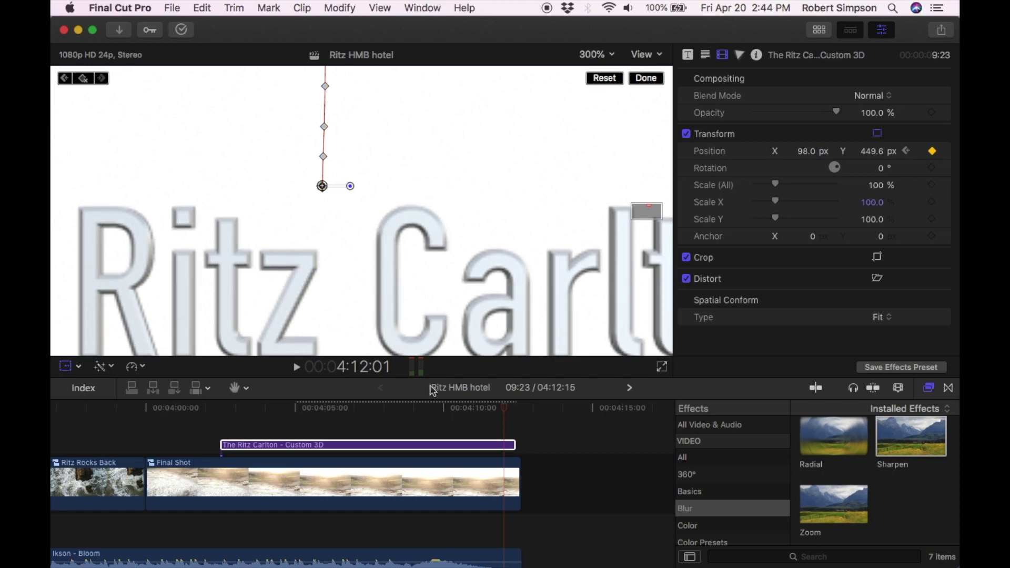
Play the end title from just before its start with the whole frame in view, and step through its Position keyframes.
{"action": "left_click", "coordinate": [608, 55]}
{"action": "left_click", "coordinate": [598, 66]}
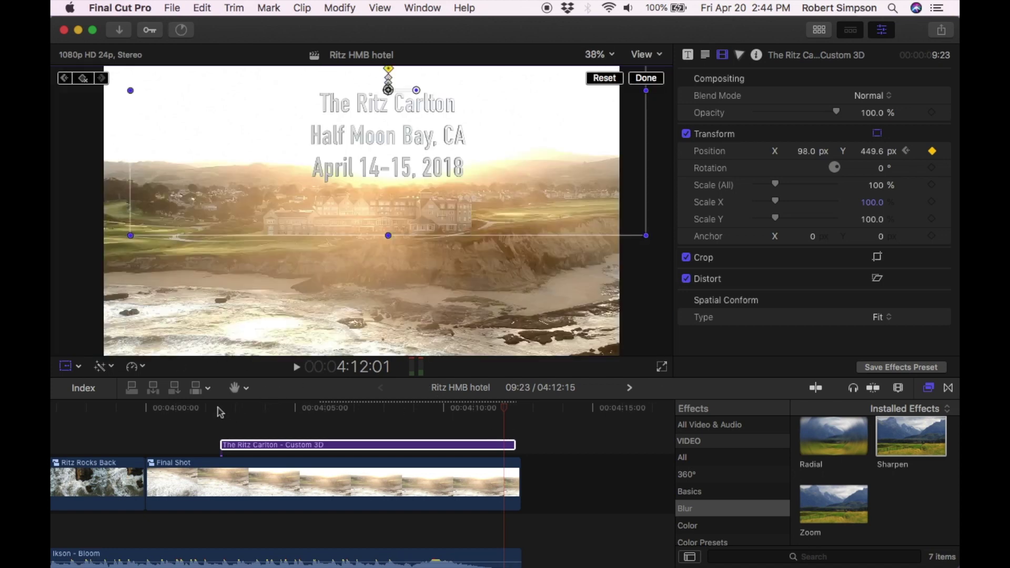
{"action": "left_click", "coordinate": [218, 408]}
{"action": "left_click", "coordinate": [297, 367]}
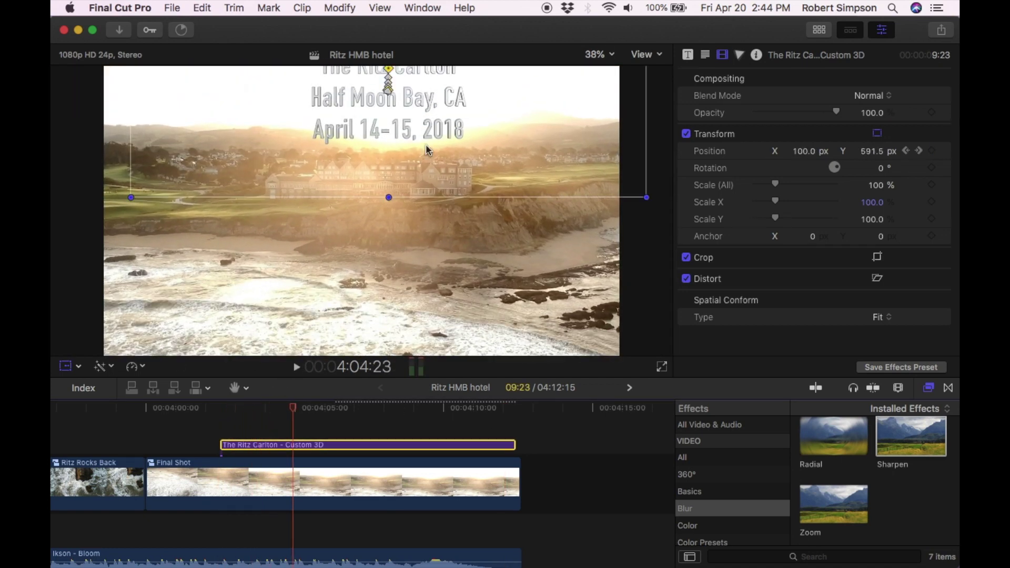
{"action": "left_click", "coordinate": [919, 151]}
{"action": "left_click", "coordinate": [919, 151]}
{"action": "left_click", "coordinate": [919, 151]}
{"action": "left_click", "coordinate": [919, 151]}
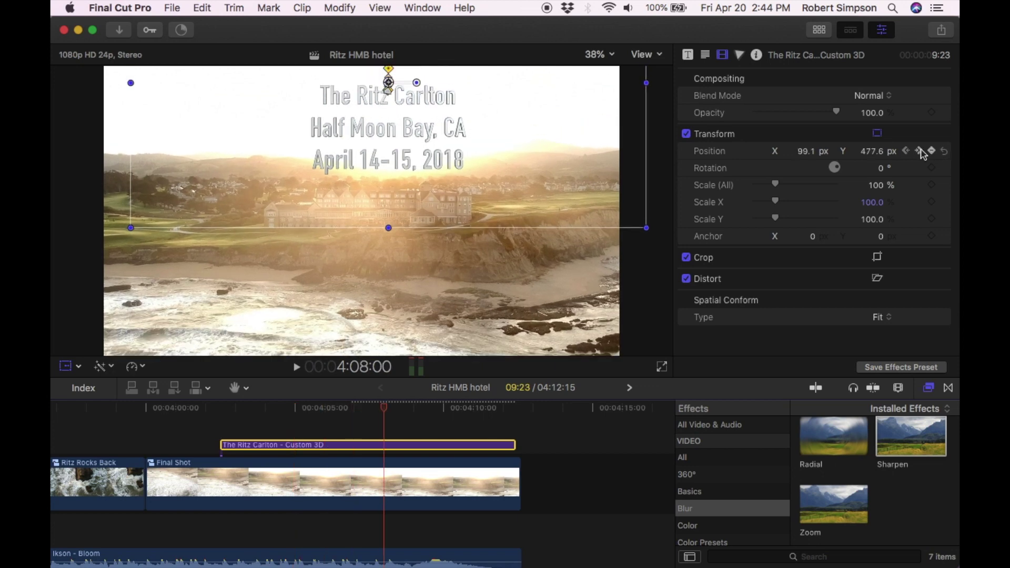
{"action": "left_click", "coordinate": [919, 152]}
{"action": "left_click", "coordinate": [919, 151]}
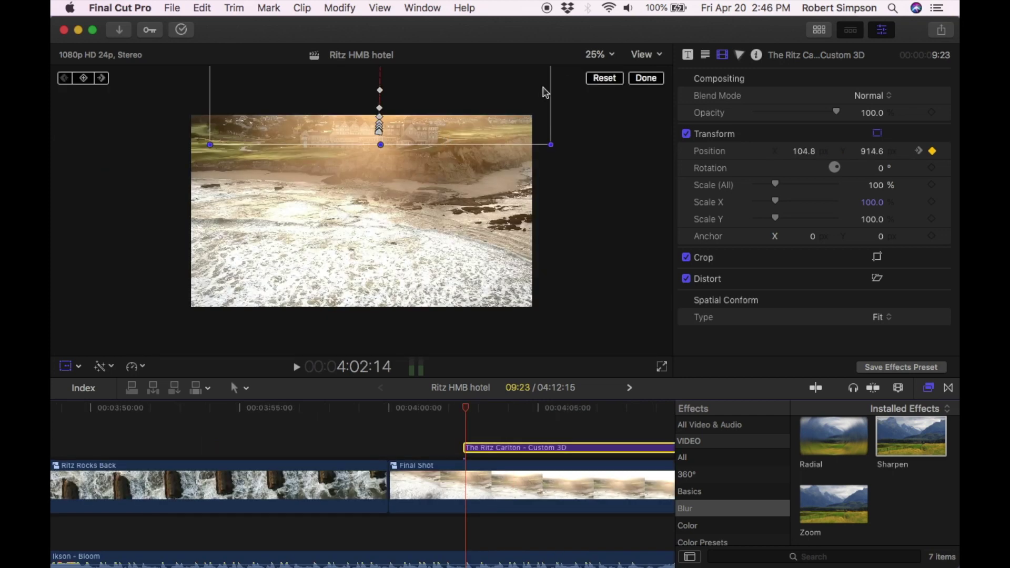
Set the title's Position keyframe at 4:03:01 to Linear and open the point options for the keyframe at 4:02:18.
{"action": "left_click", "coordinate": [602, 55]}
{"action": "left_click", "coordinate": [609, 100]}
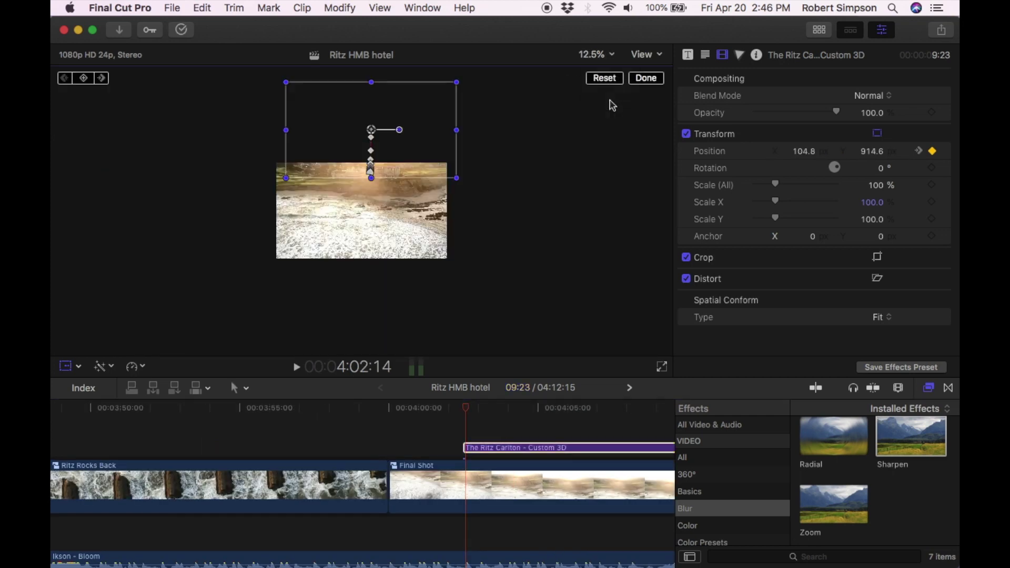
{"action": "left_click", "coordinate": [371, 137]}
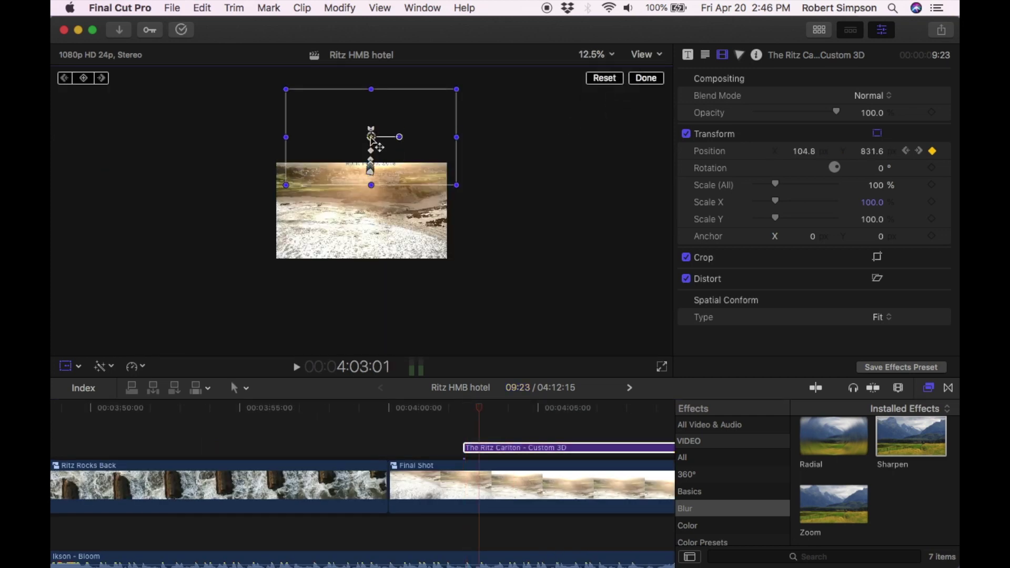
{"action": "right_click", "coordinate": [372, 138]}
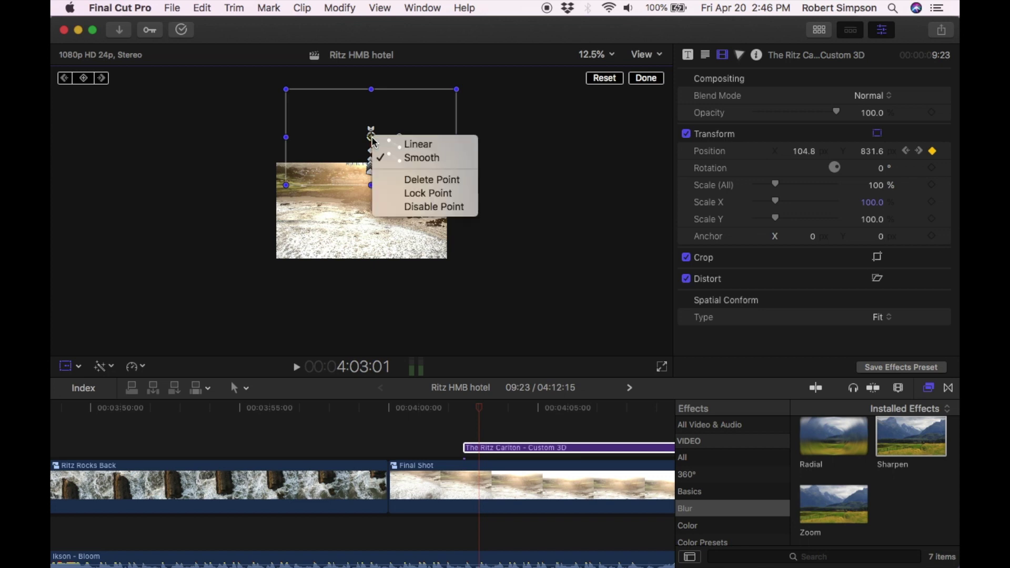
{"action": "left_click", "coordinate": [415, 142]}
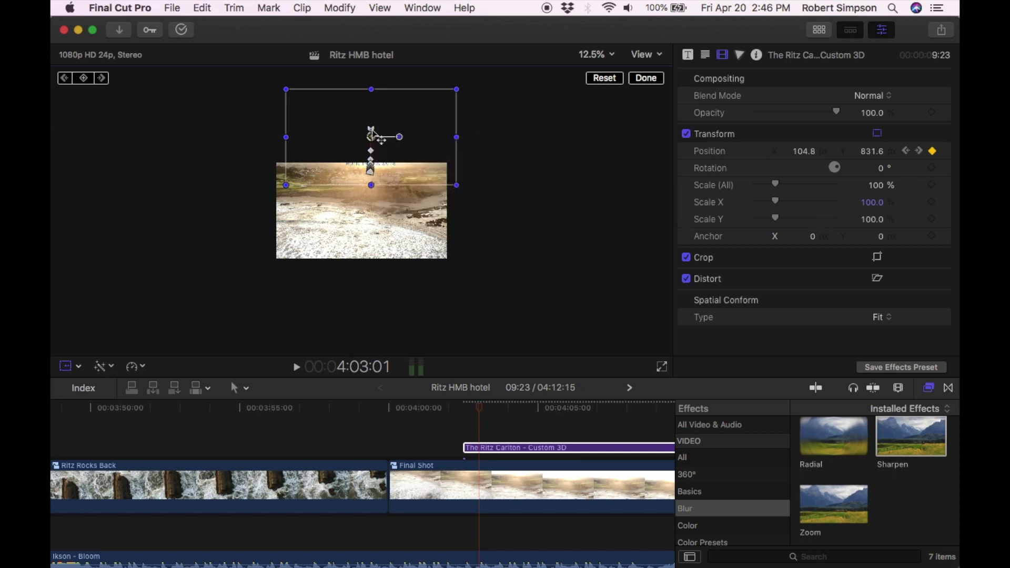
{"action": "left_click", "coordinate": [905, 151]}
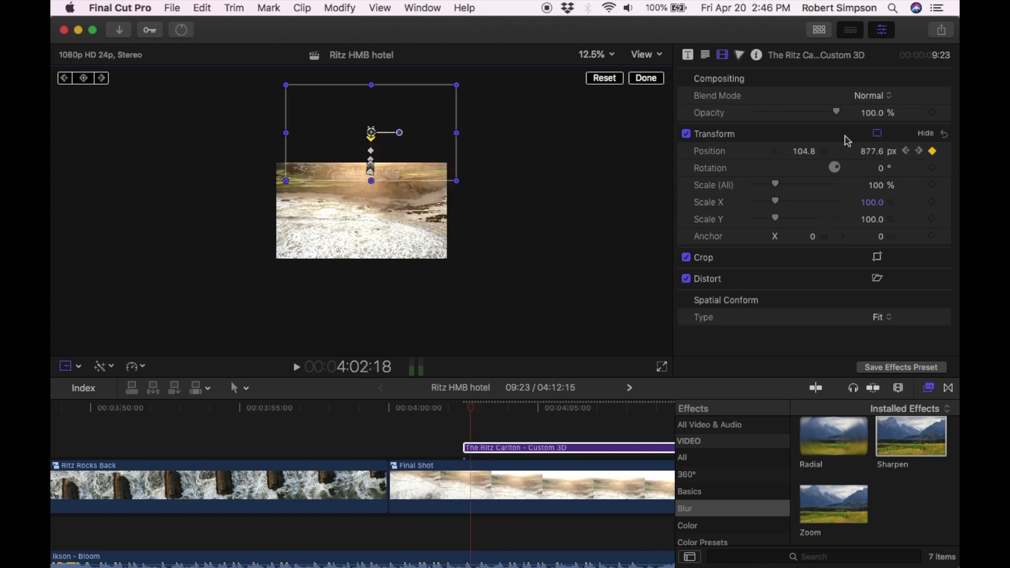
{"action": "right_click", "coordinate": [372, 135]}
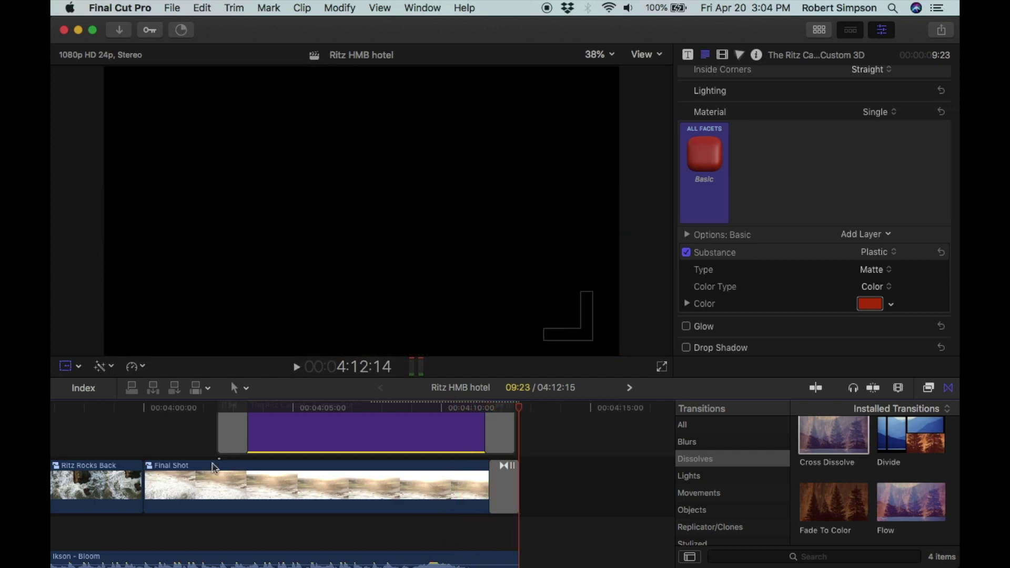
Return to the start of the Ritz HMB hotel timeline and view the project full screen from the Waves1 clip.
{"action": "scroll", "coordinate": [214, 468], "scroll_direction": "left", "scroll_amount": 20}
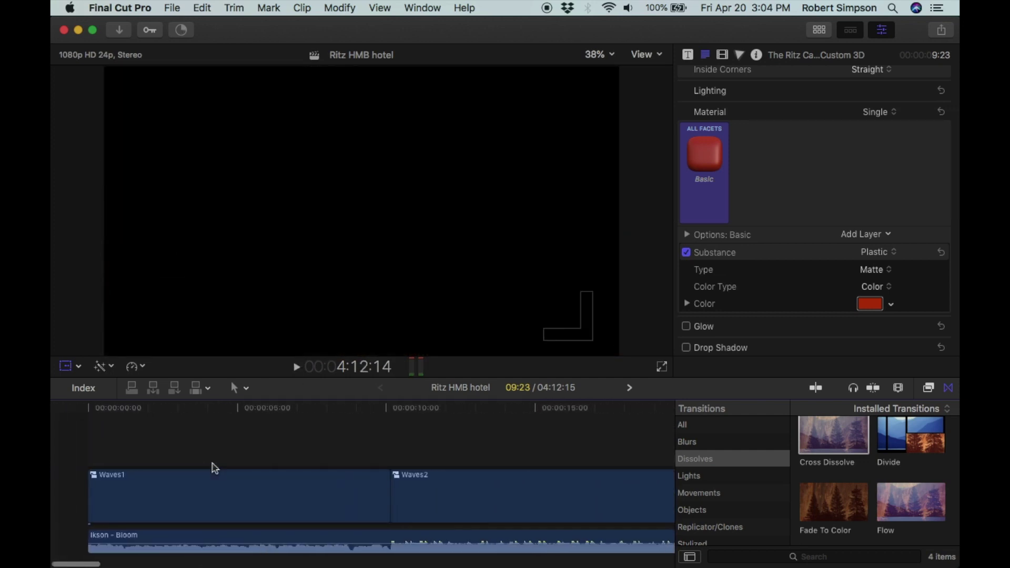
{"action": "left_click", "coordinate": [75, 410]}
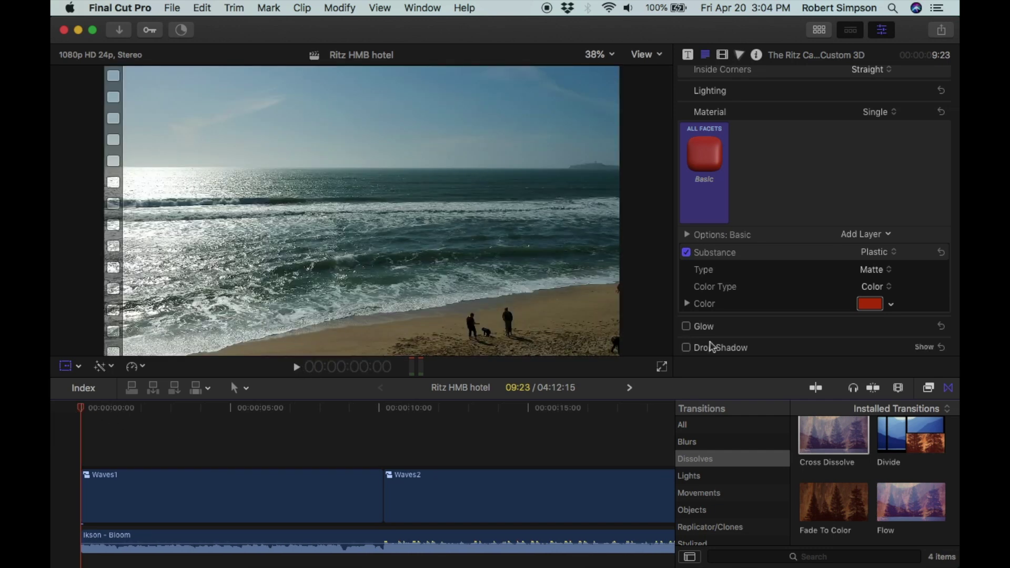
{"action": "left_click", "coordinate": [662, 367]}
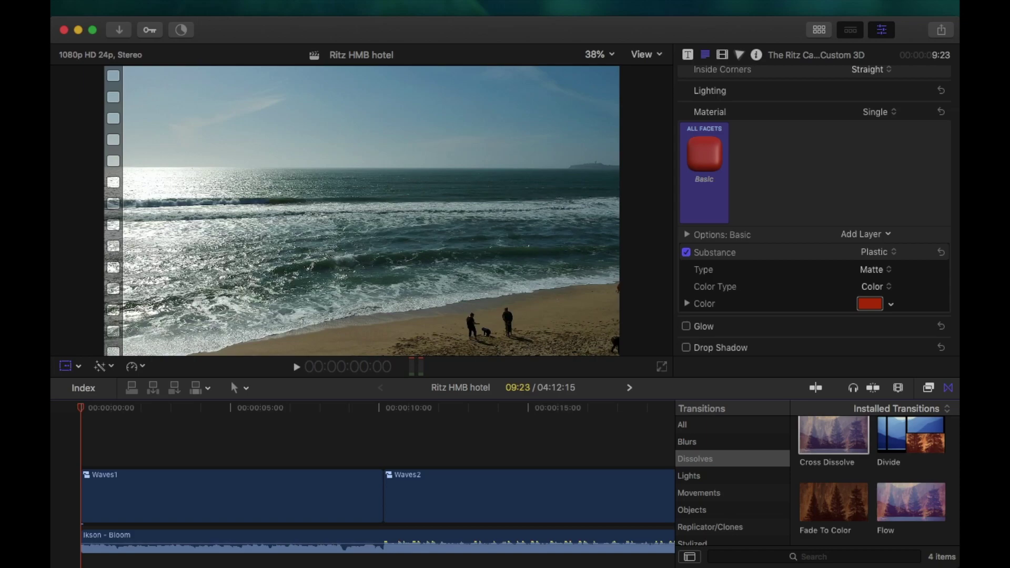